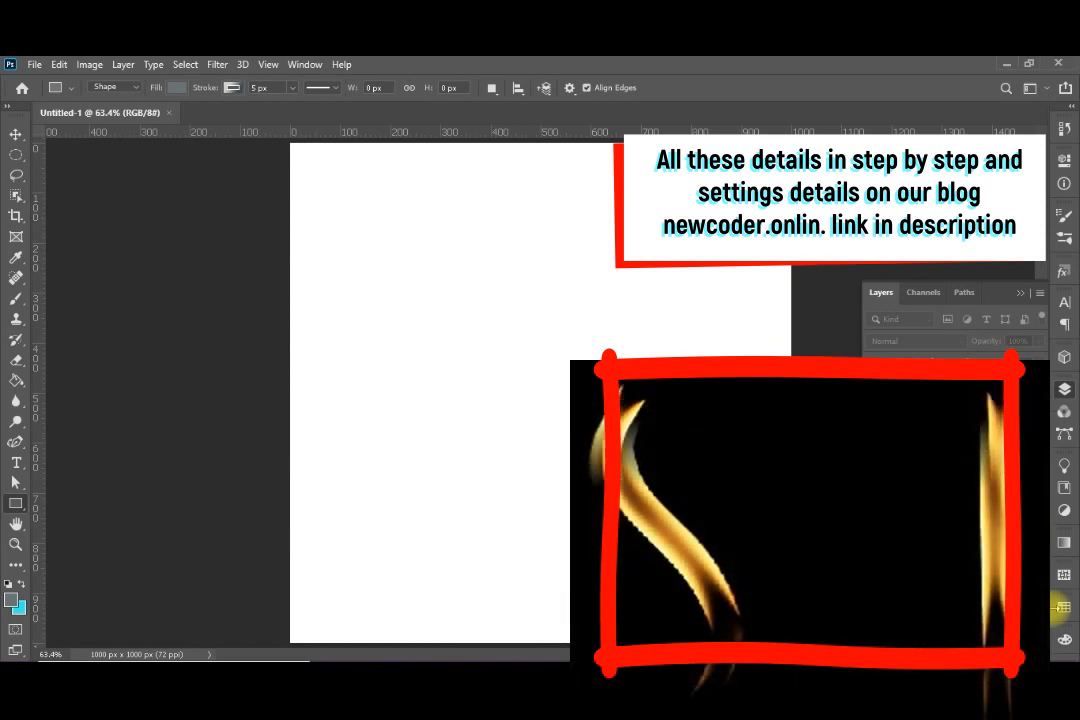
Step: Add a new layer and, with the Pen tool in Path mode, draw a straight vertical path about 250 px long right of centre
key(ctrl+shift+n)
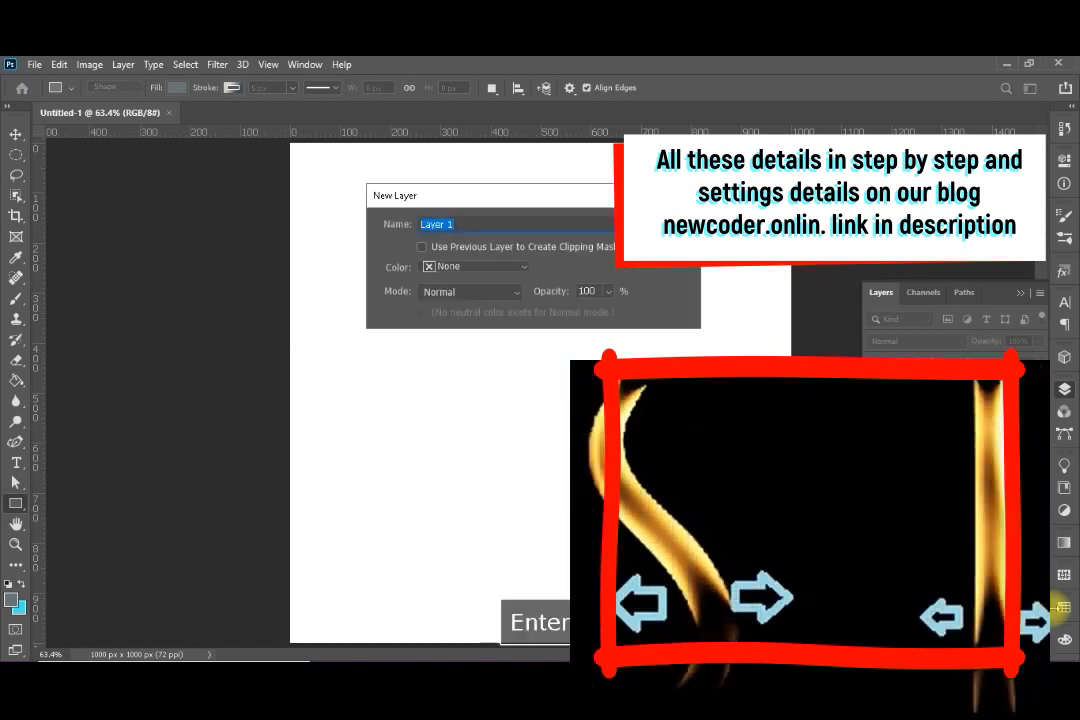
key(Return)
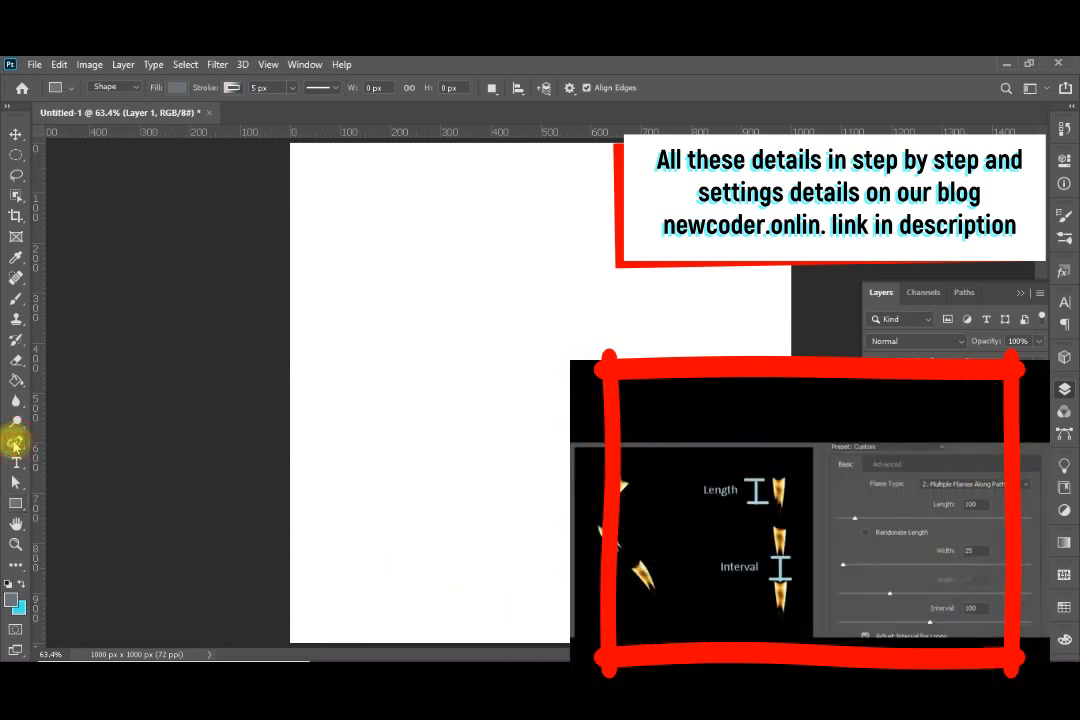
right_click(15, 445)
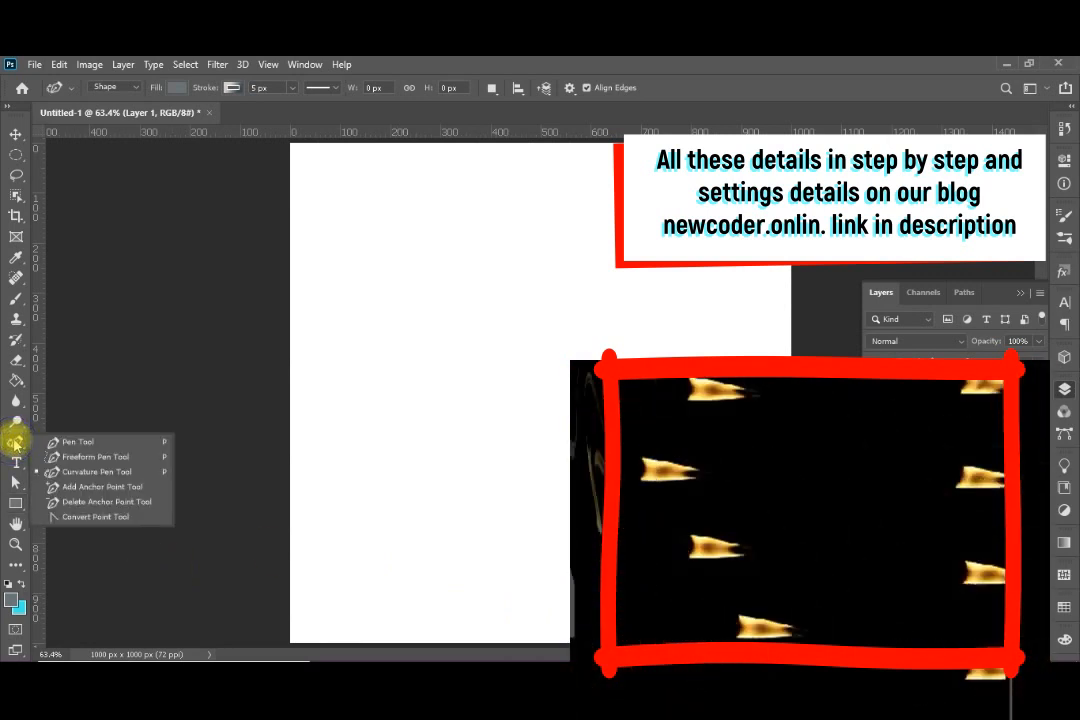
click(70, 446)
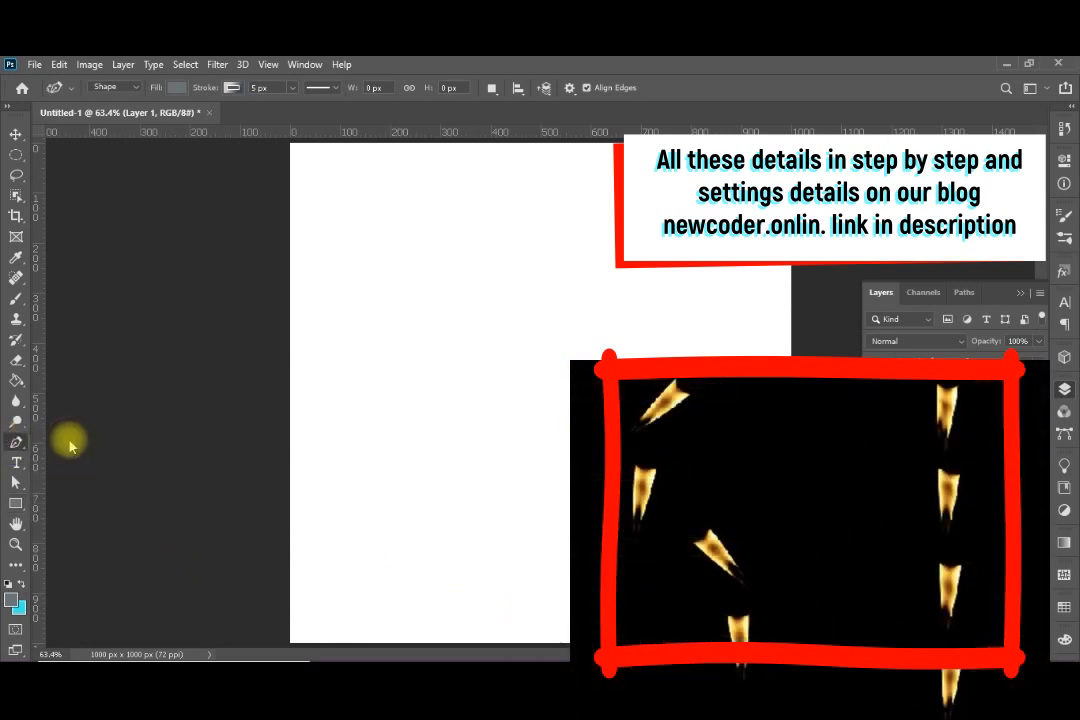
click(127, 87)
click(105, 108)
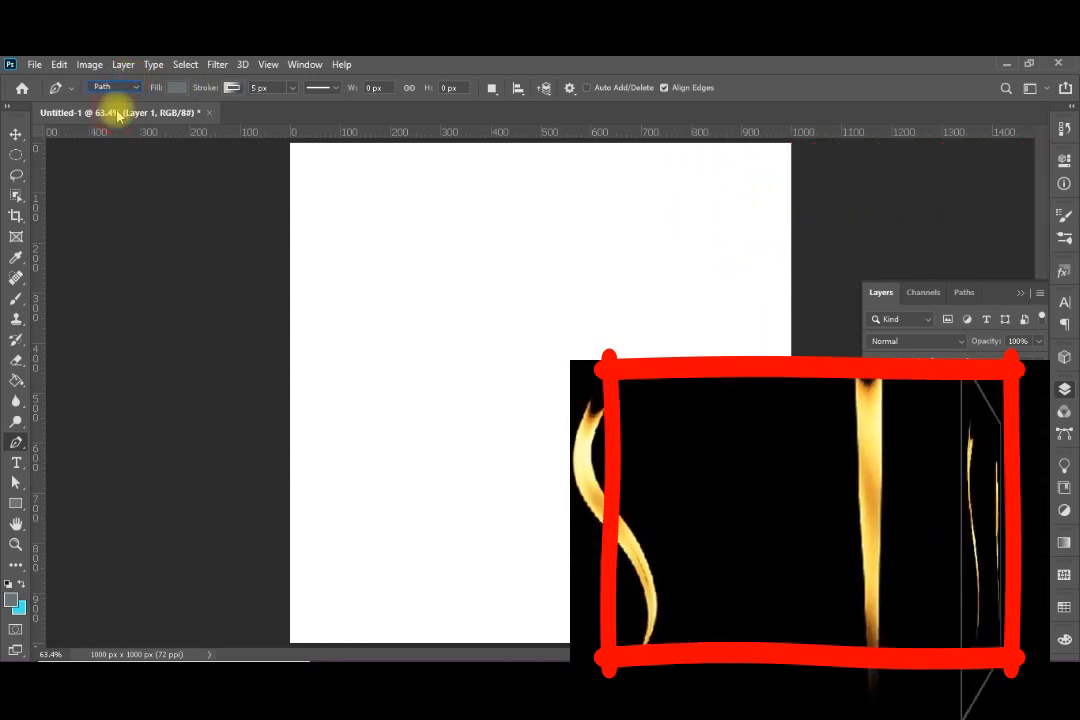
click(603, 296)
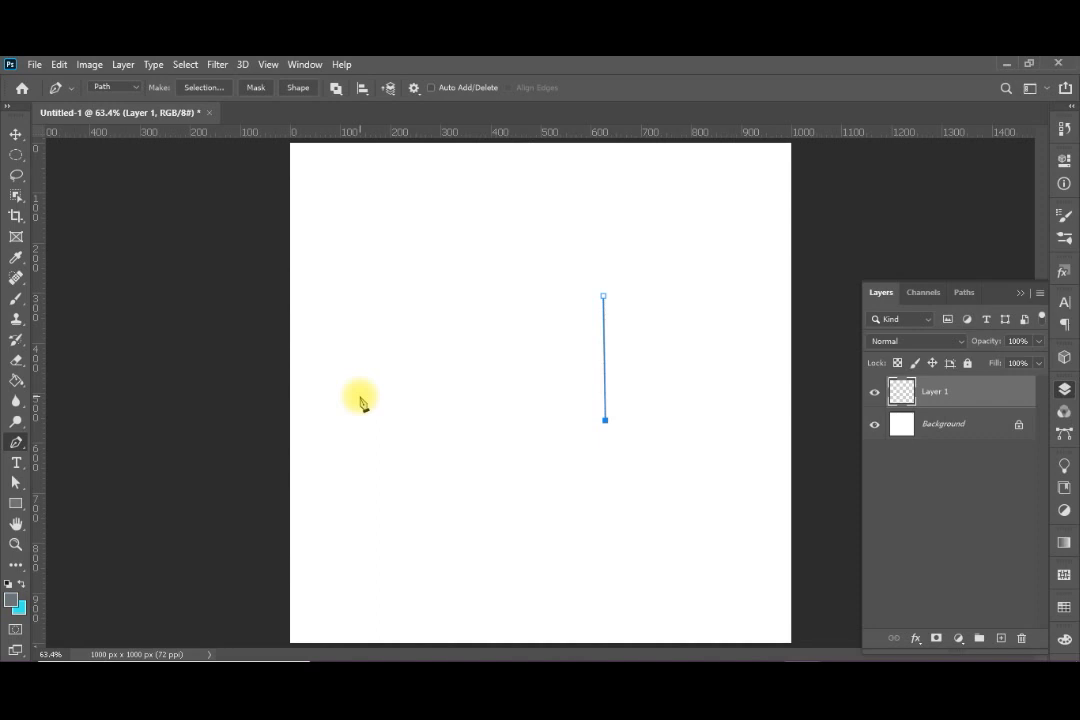
key(v)
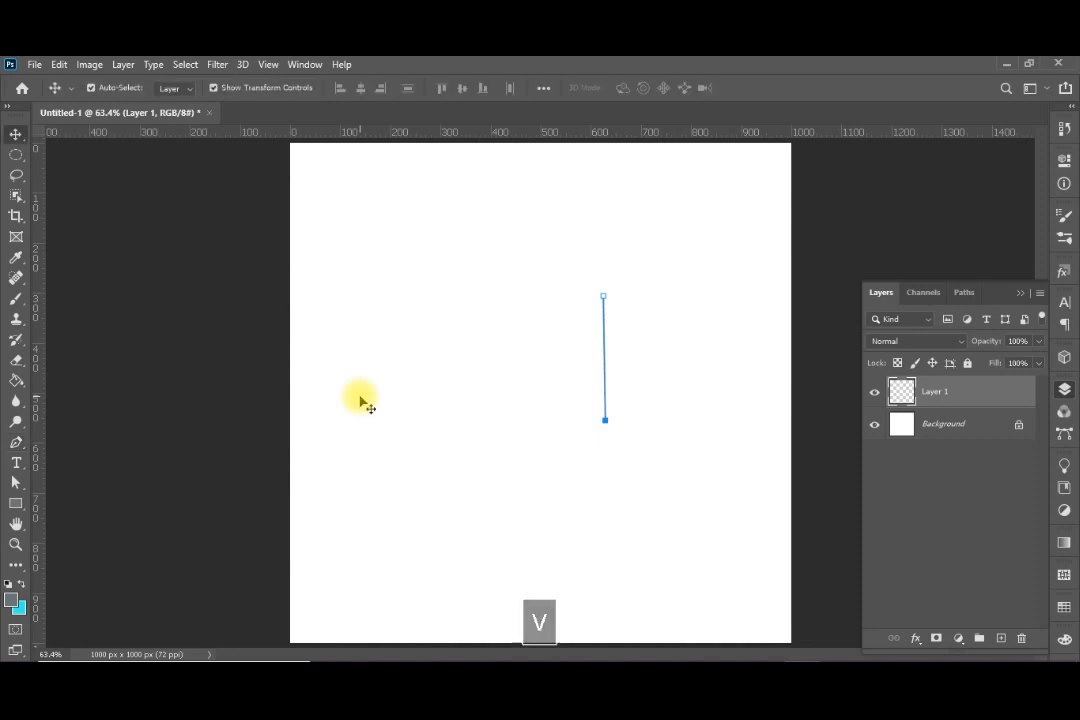
click(362, 401)
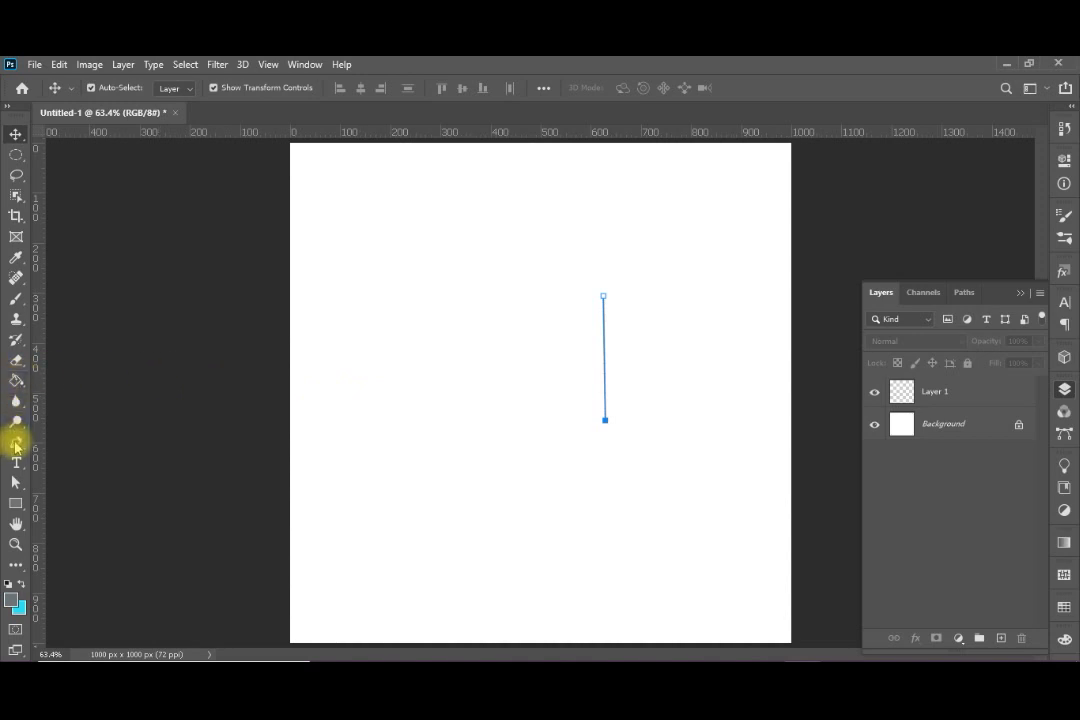
Step: Draw an S-shaped path about 240 px tall with four points beside the straight path using the Curvature Pen tool
click(18, 445)
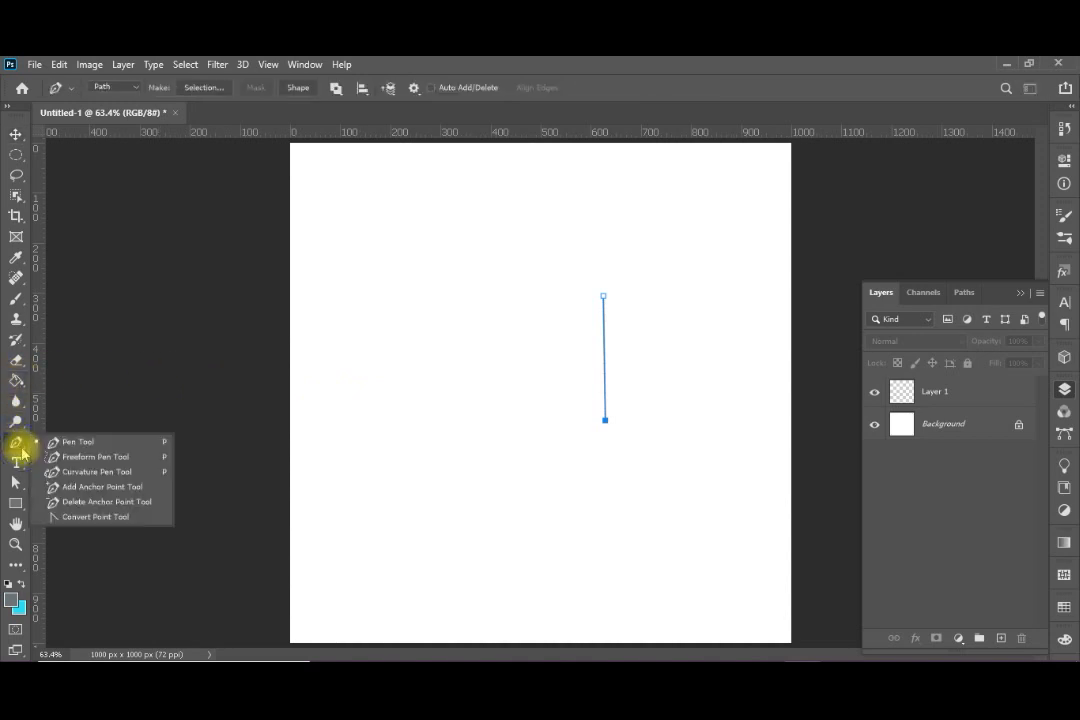
click(85, 472)
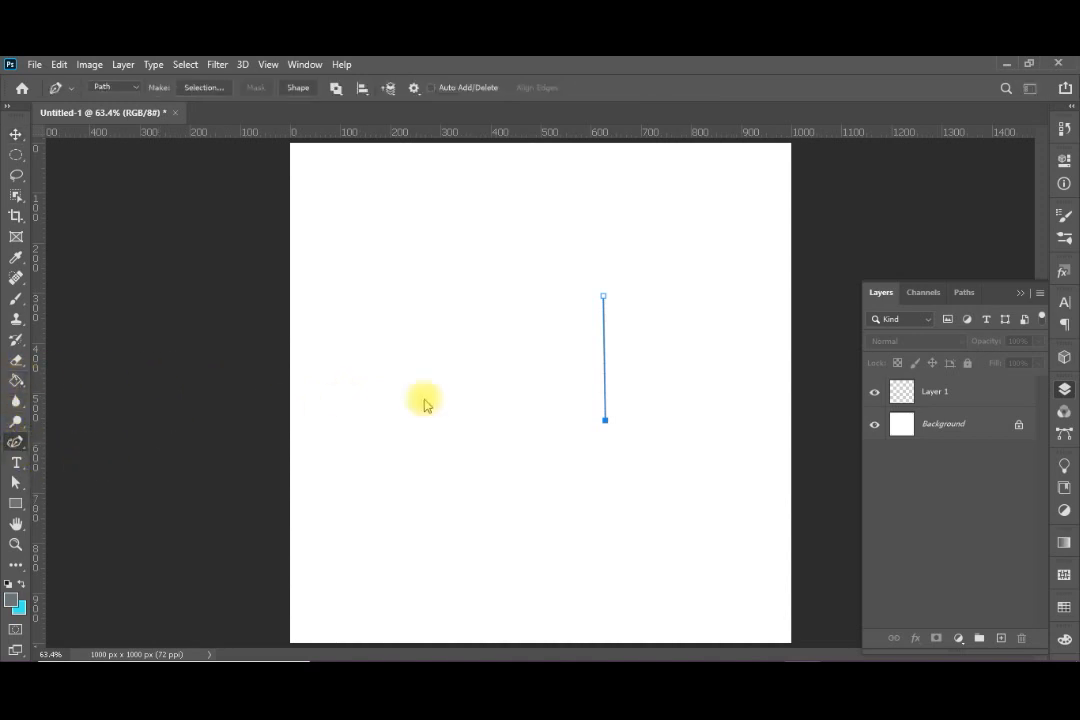
click(482, 297)
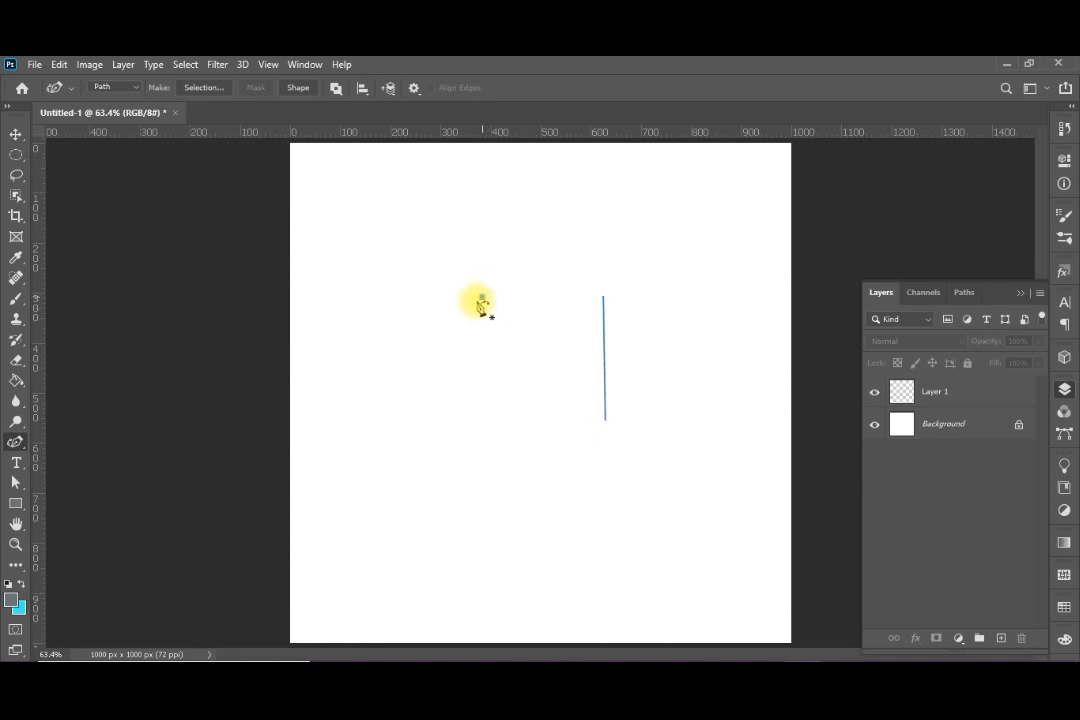
click(463, 342)
click(490, 376)
click(491, 416)
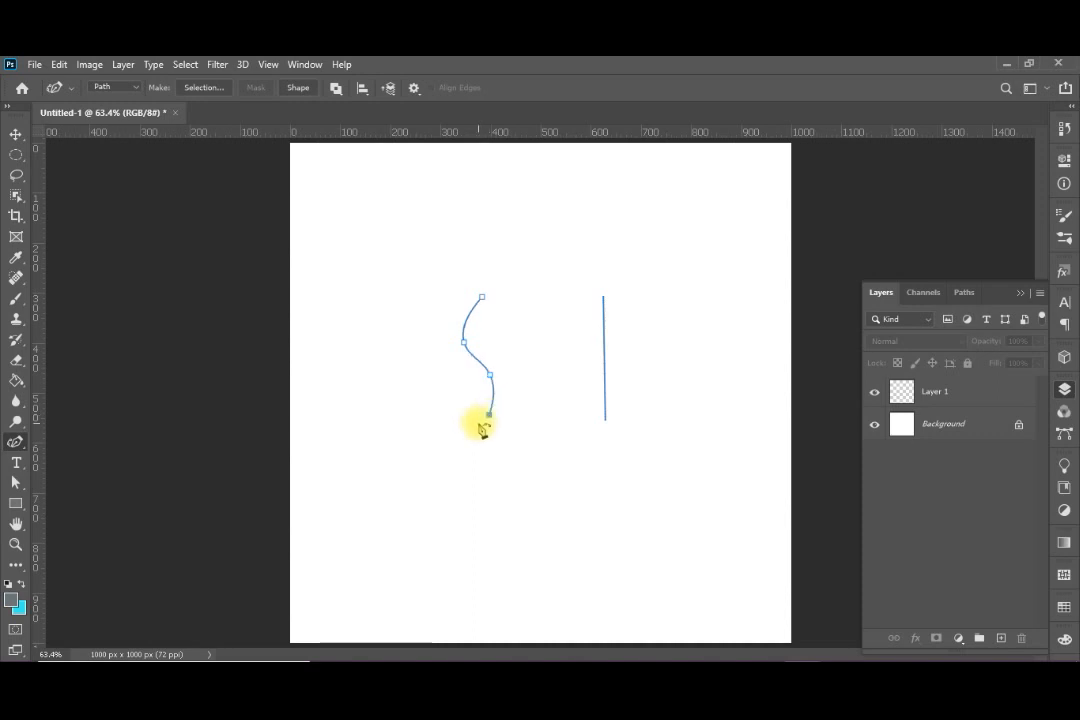
Step: Open the Flame render filter on Layer 1 and set the flame type to One Flame Along Path
click(219, 66)
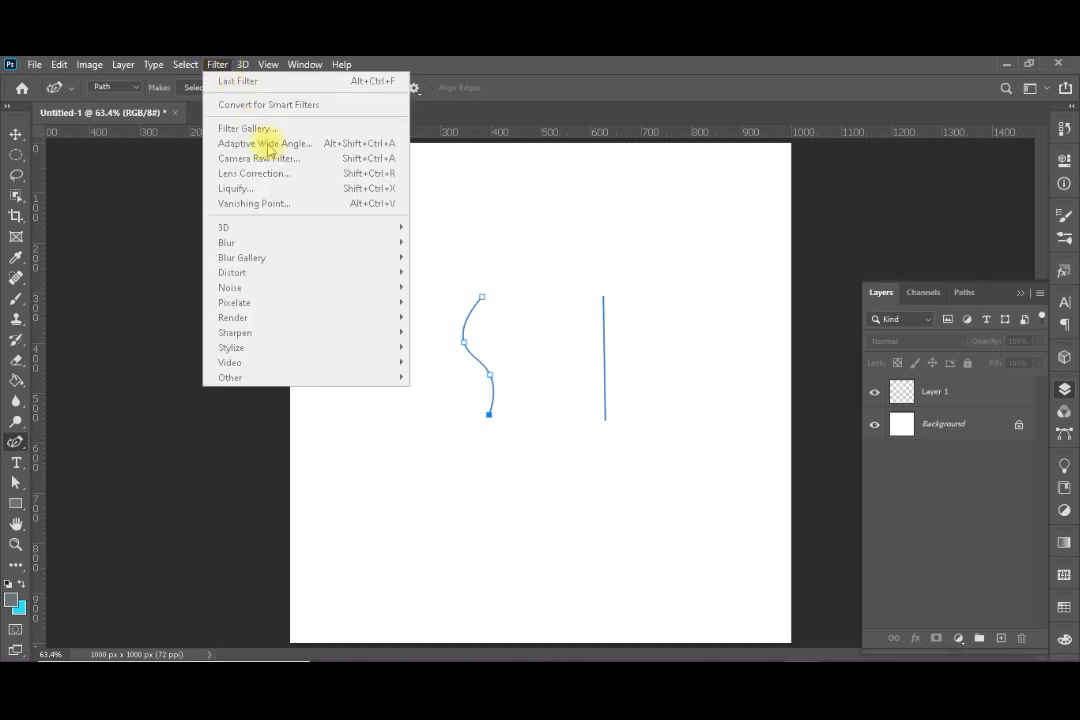
click(757, 424)
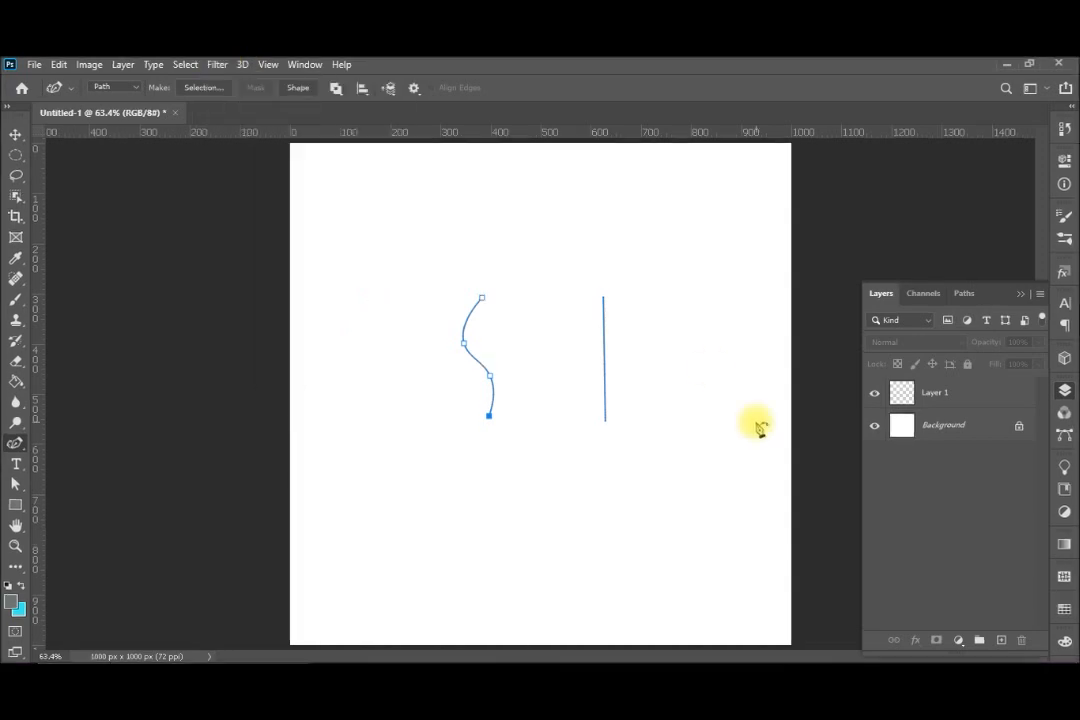
click(963, 396)
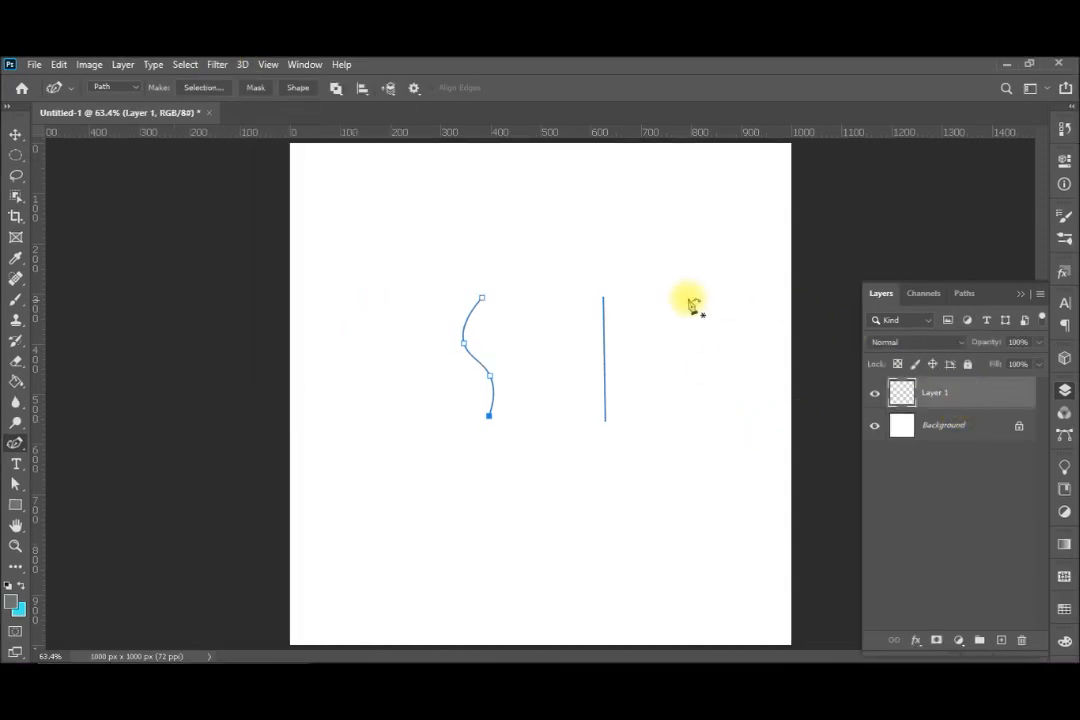
click(217, 65)
mouse_move(352, 318)
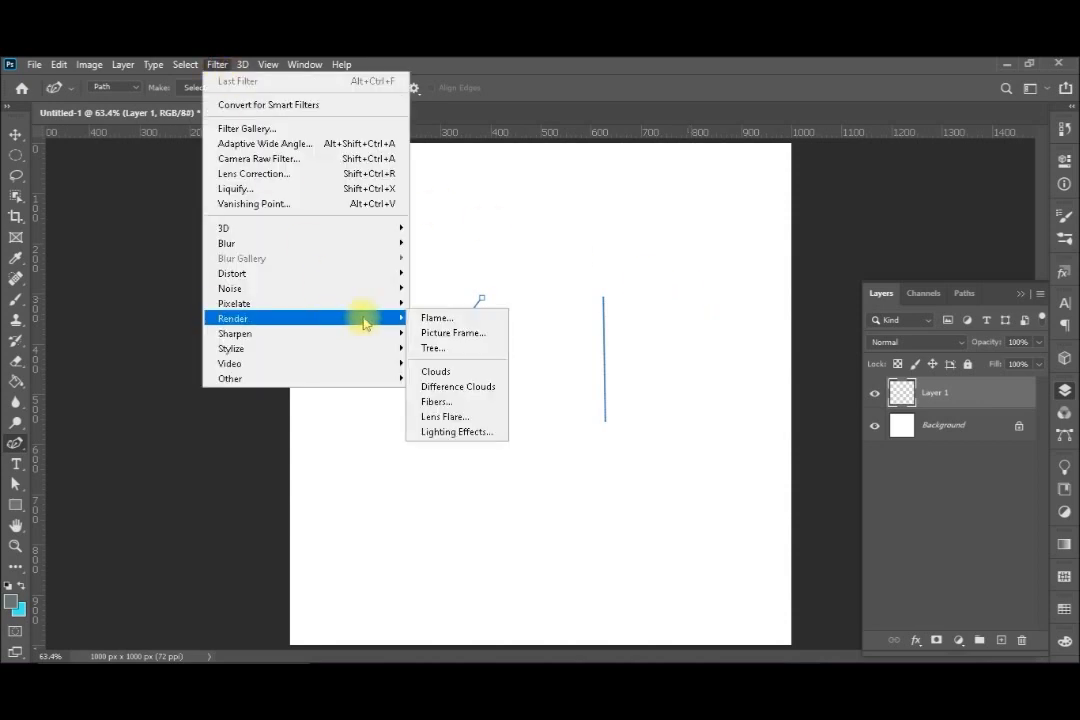
click(465, 319)
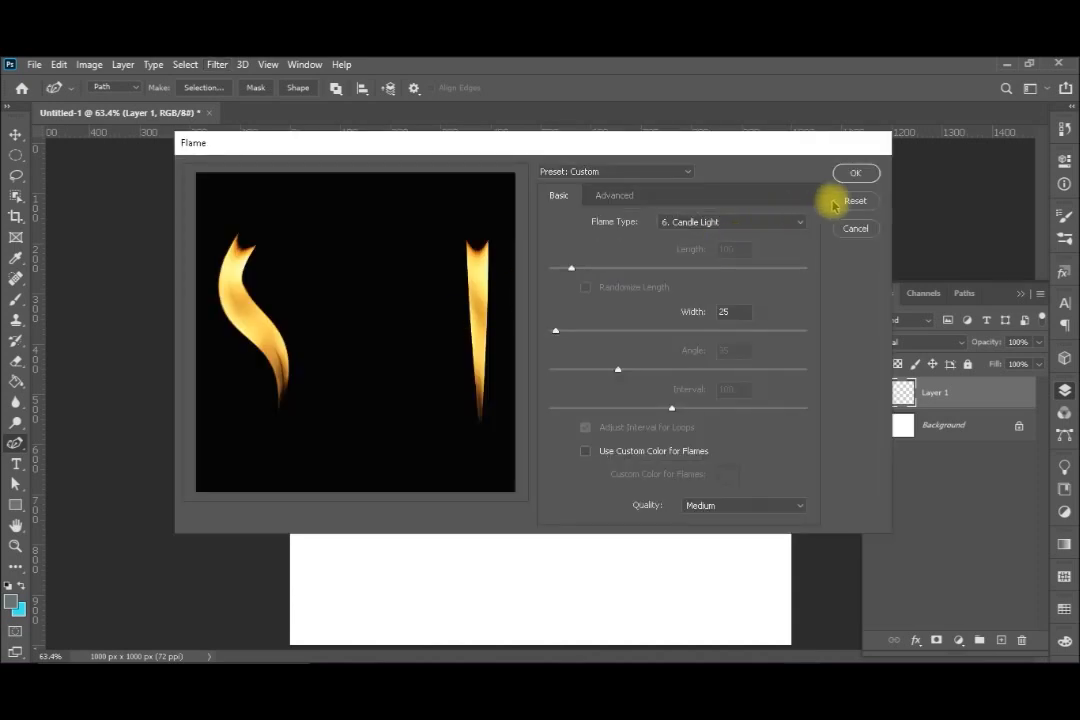
click(803, 222)
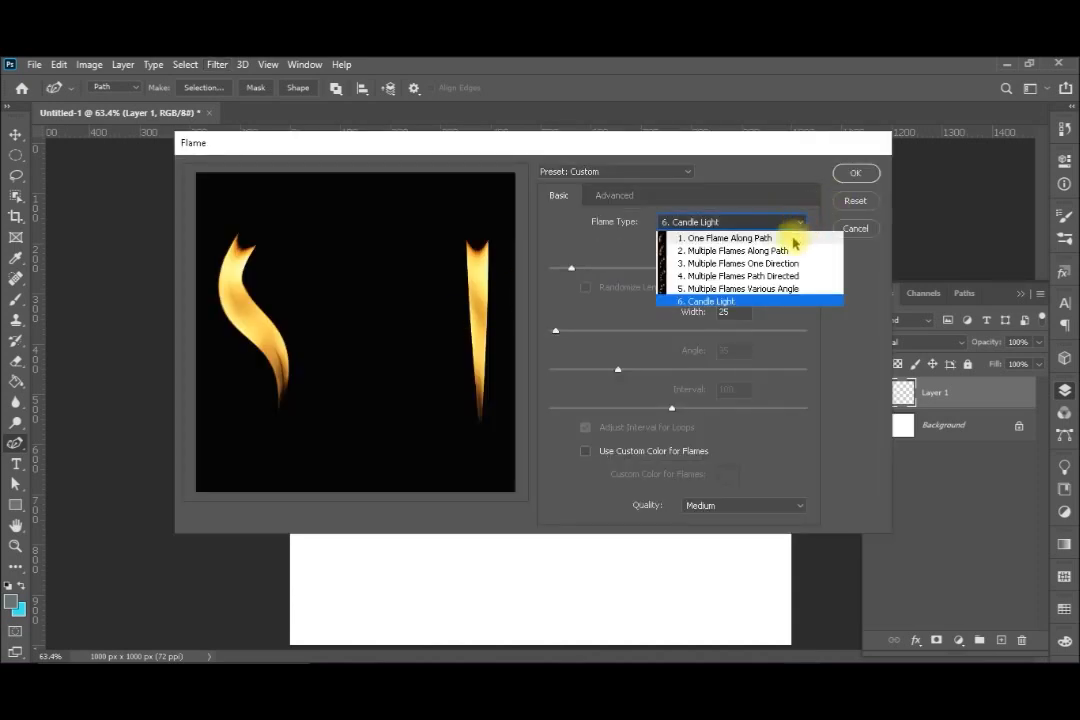
click(793, 239)
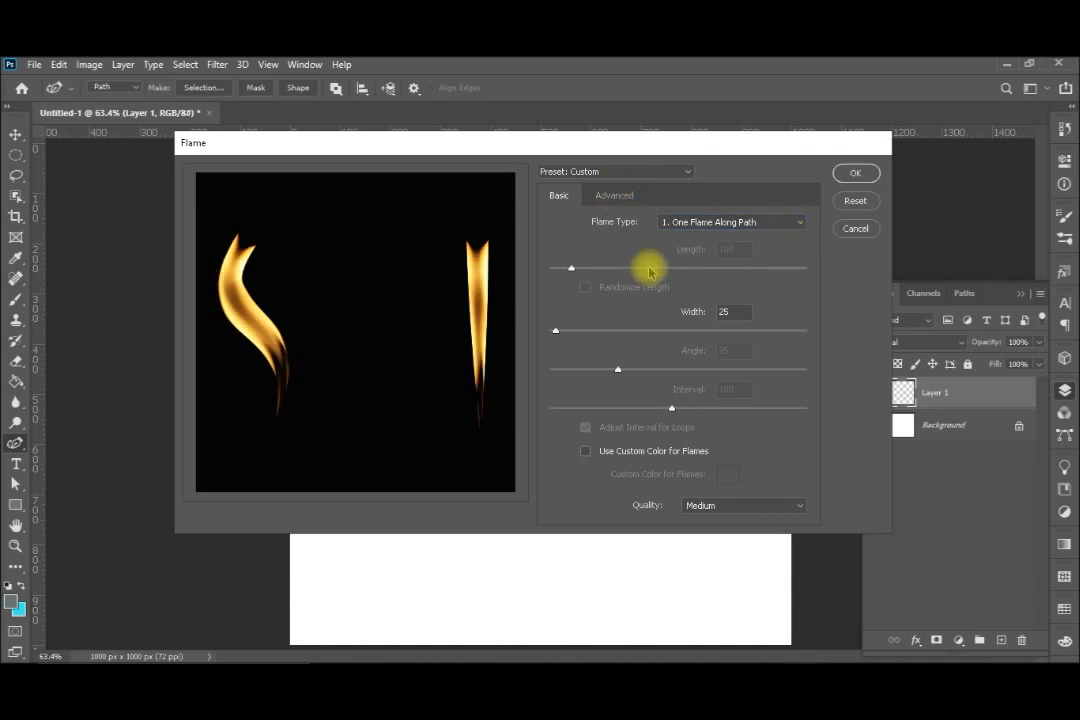
Step: Set the flame shape to Parallel in the advanced Flame settings
click(603, 197)
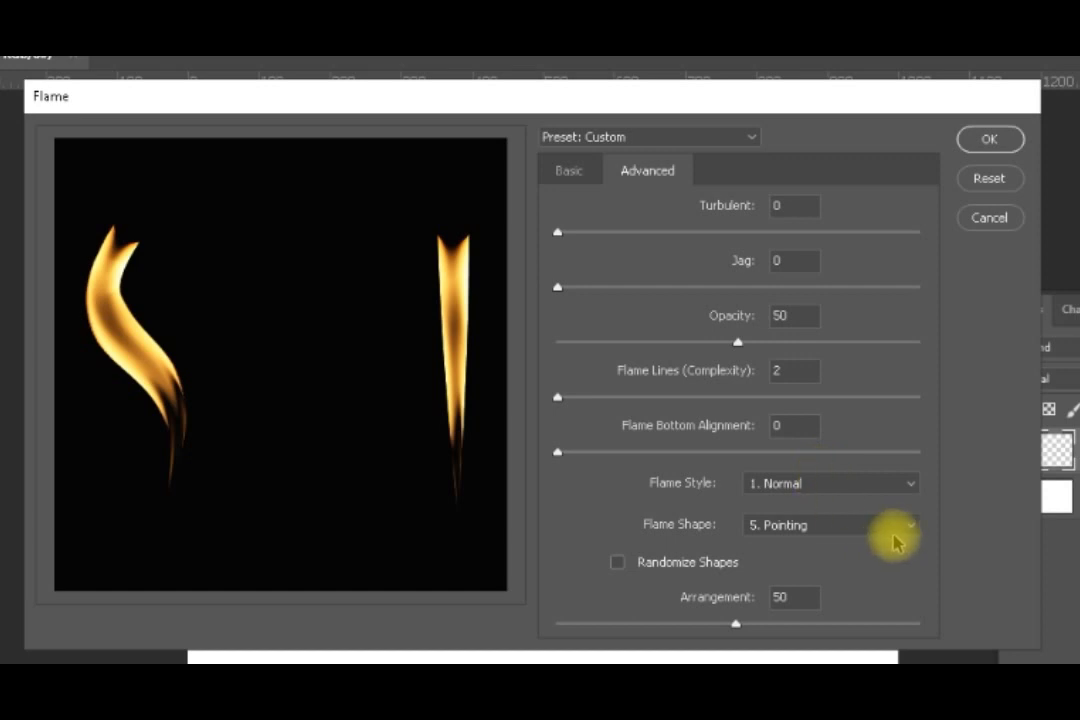
click(911, 531)
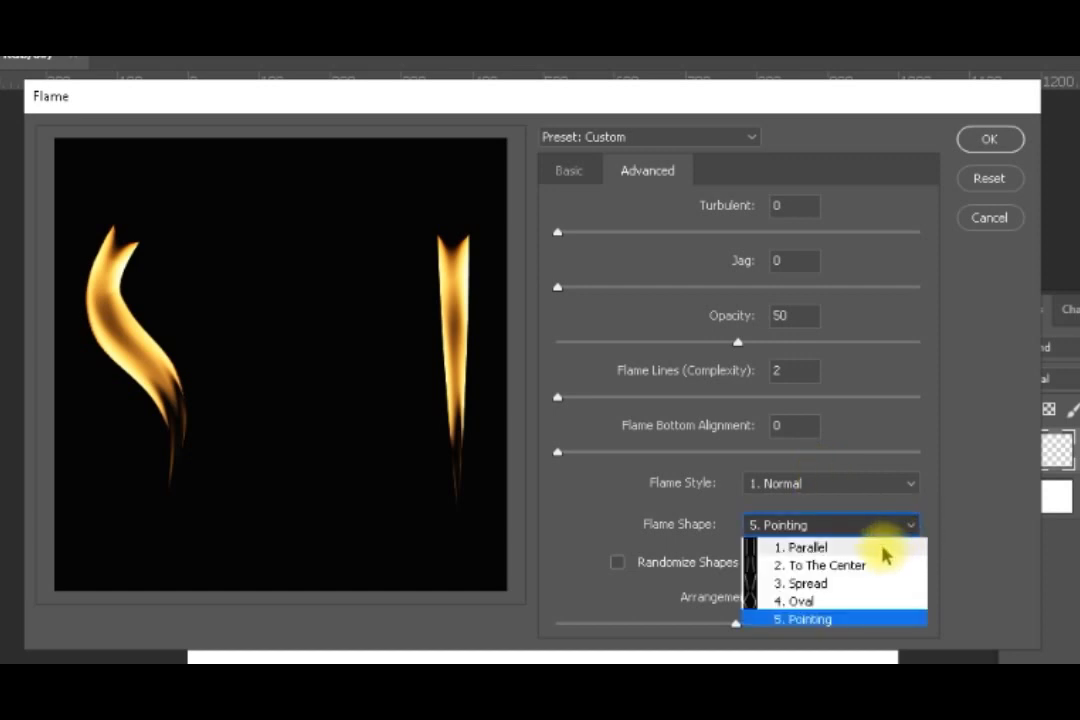
click(882, 546)
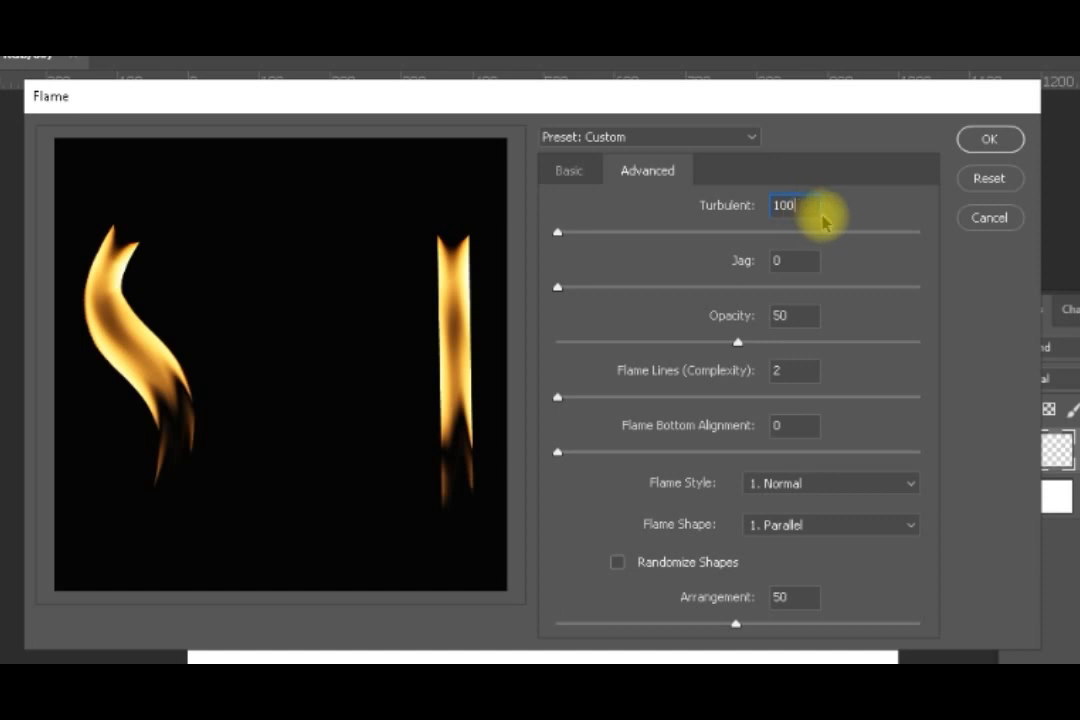
Step: Try a Turbulent value of 100 on the flames and set it back to 0
click(824, 222)
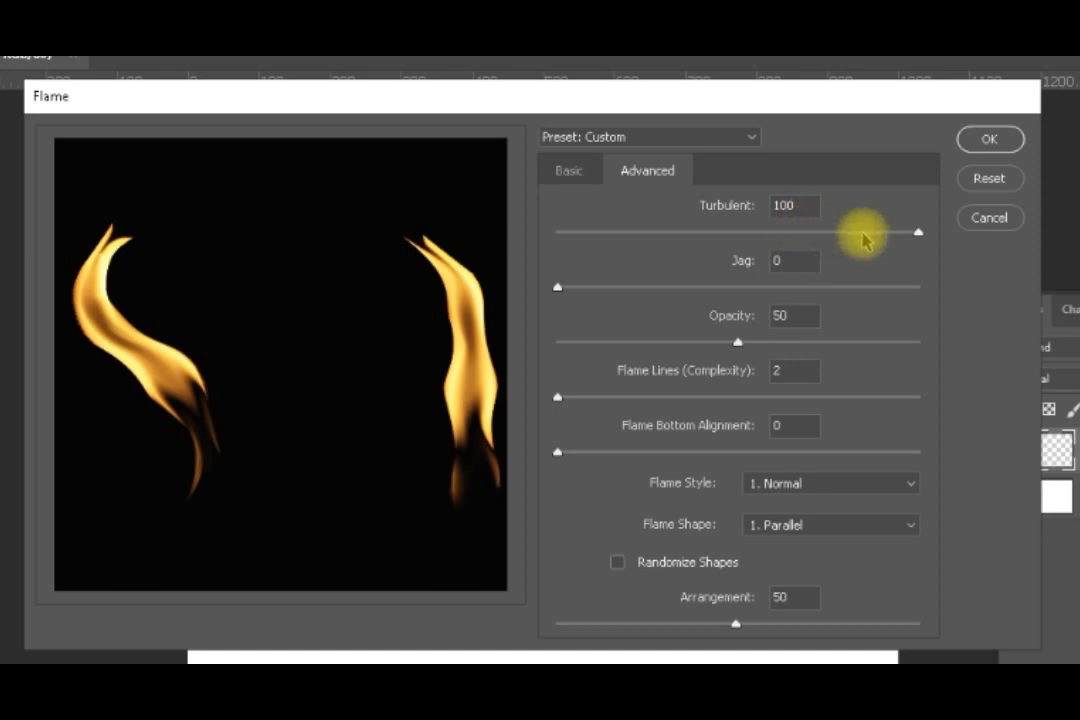
double_click(788, 205)
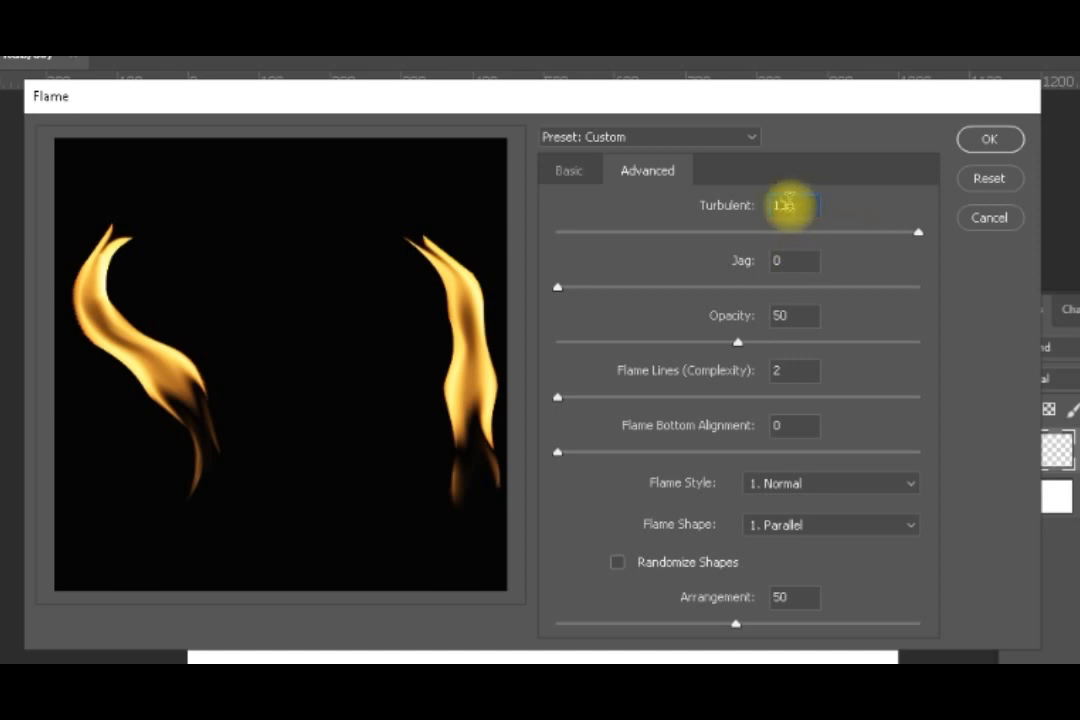
text(0)
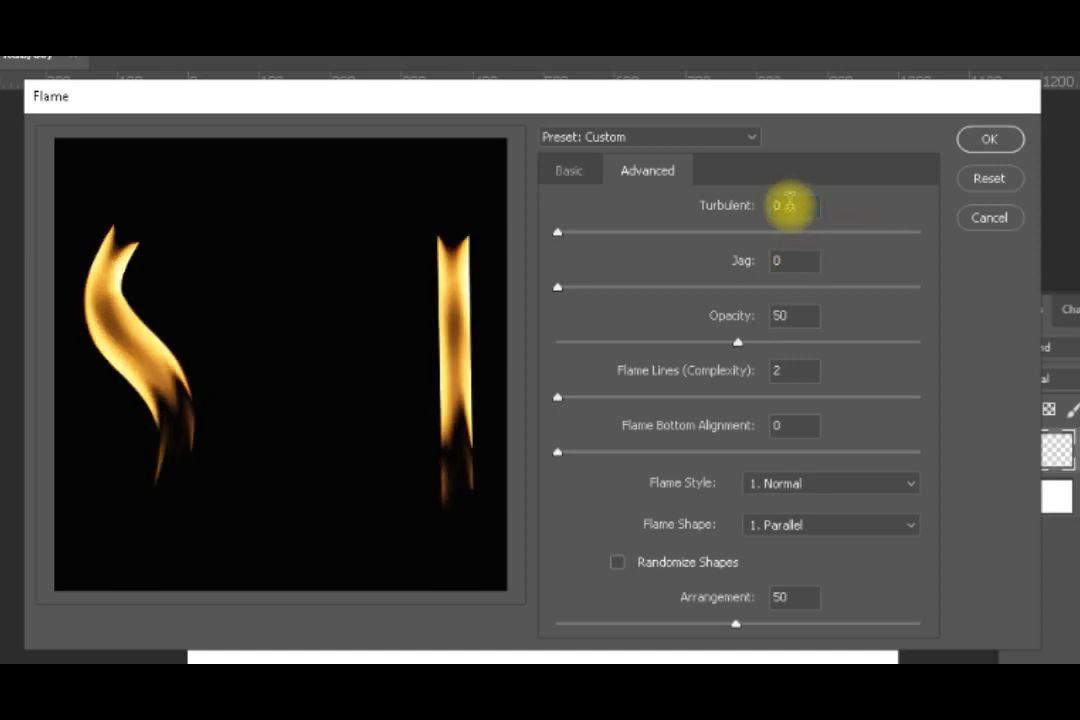
Step: Set the flames' Jag value to 100
double_click(776, 262)
text(00)
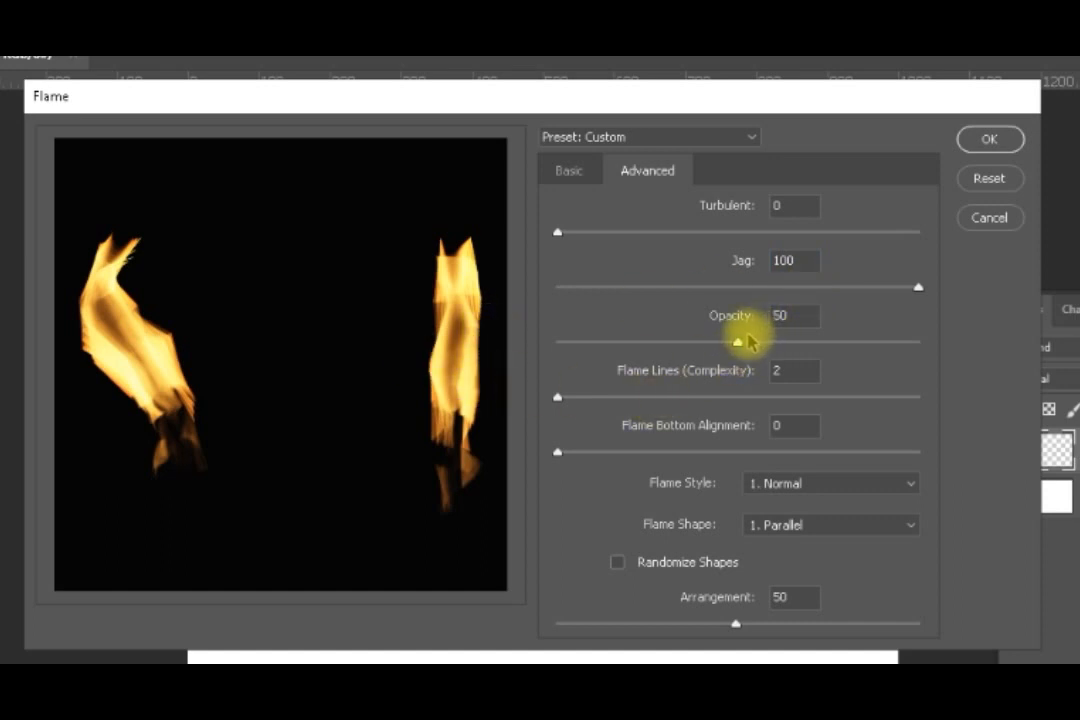
Step: Try the flames' Opacity at 0 and 100, settle on 51, and set Jag to 0
drag(737, 343, 558, 352)
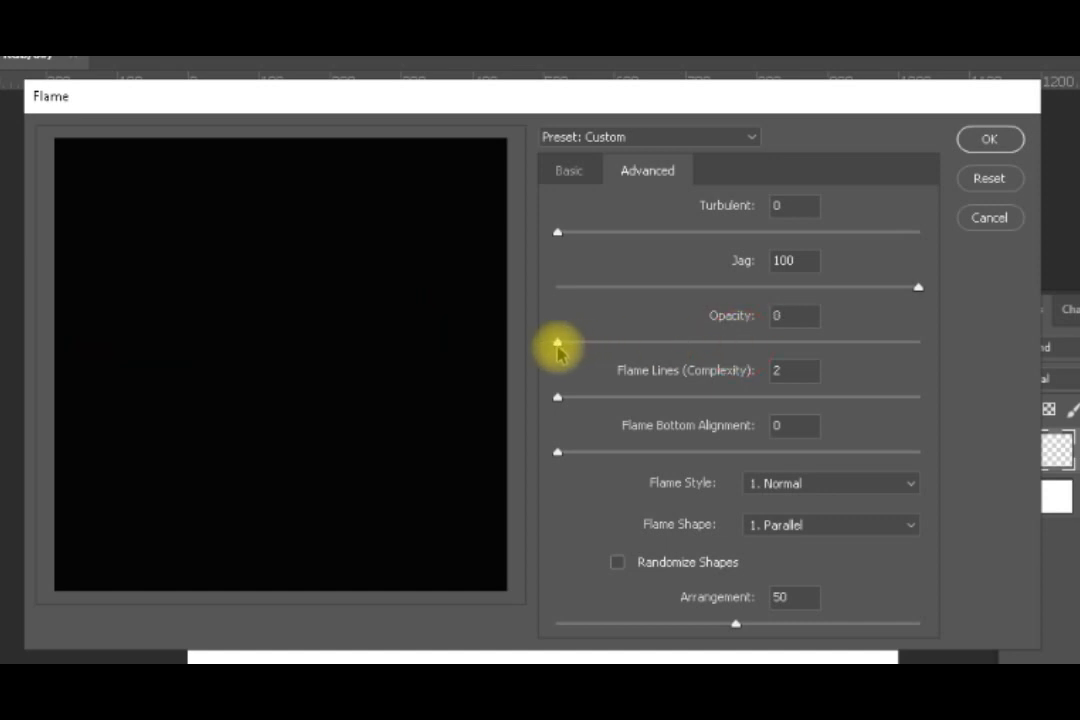
drag(557, 345, 930, 345)
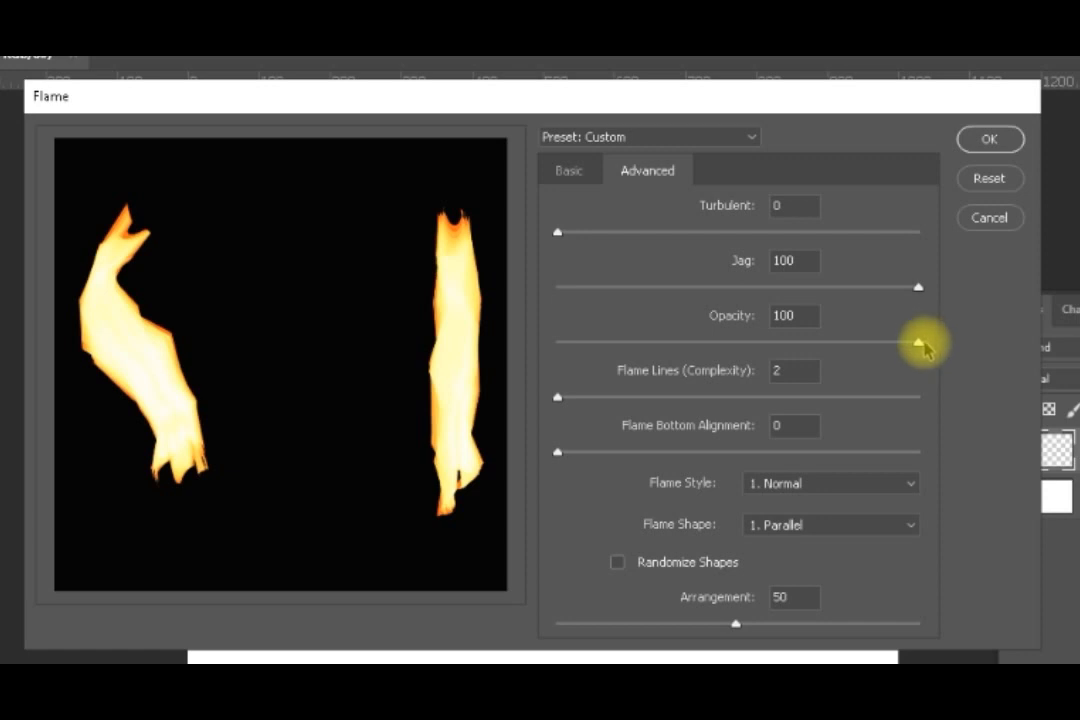
drag(916, 345, 740, 342)
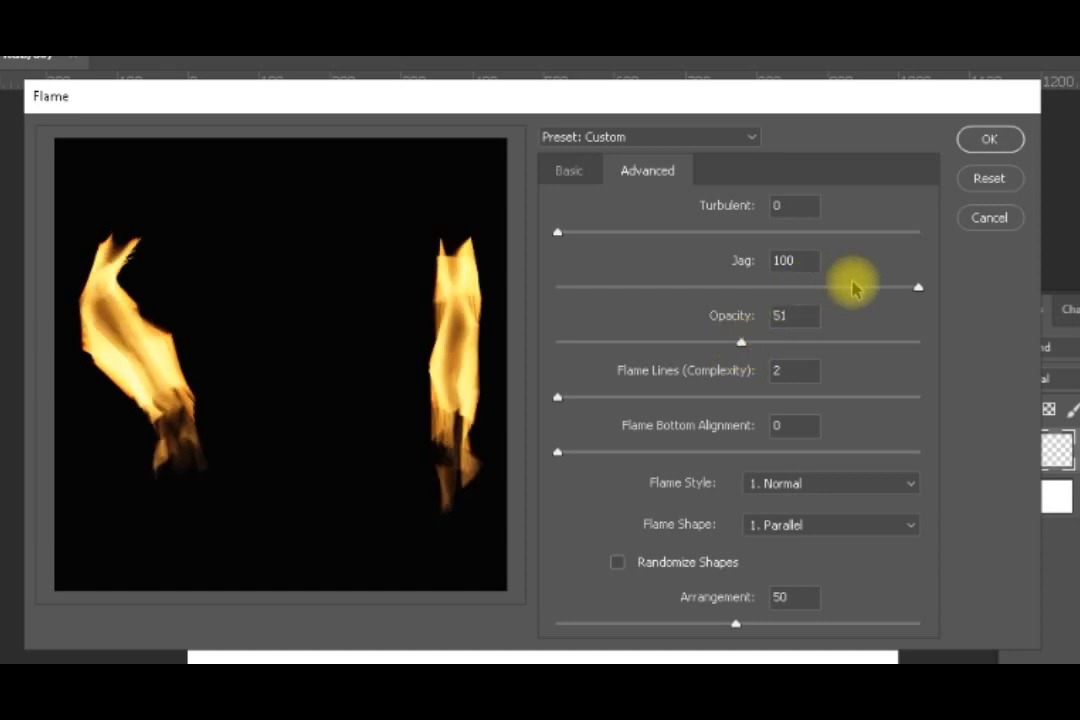
drag(917, 288, 557, 292)
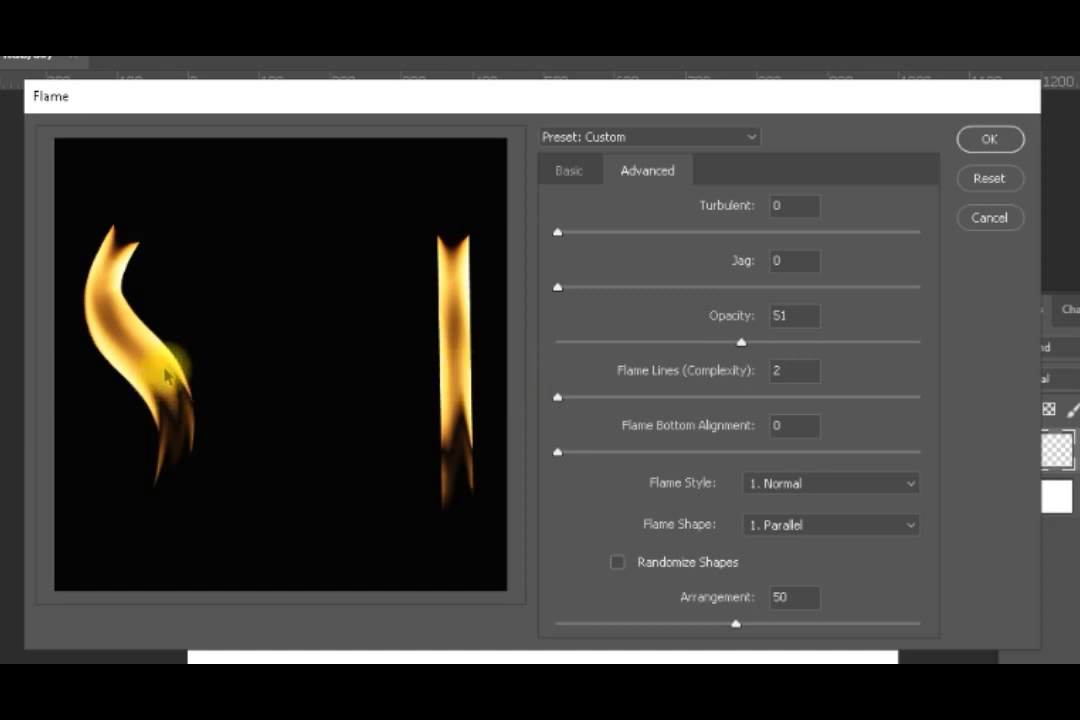
Step: Set Flame Lines (Complexity) to 6 and reduce the flames' Arrangement to 1
double_click(788, 371)
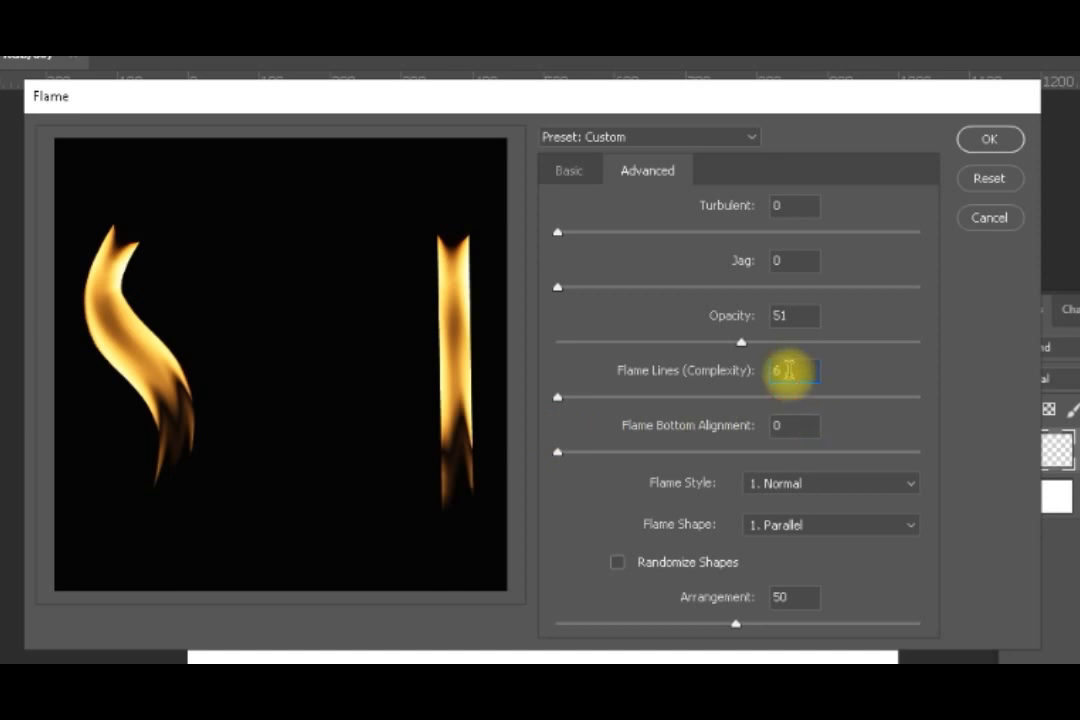
text(6)
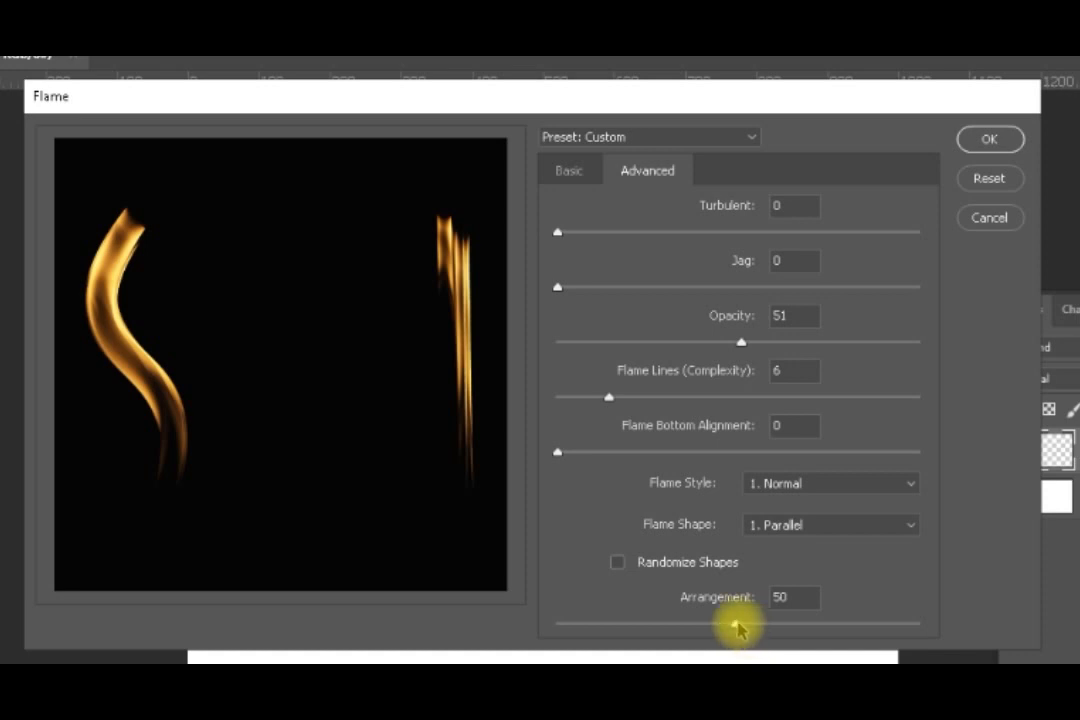
drag(737, 625, 556, 626)
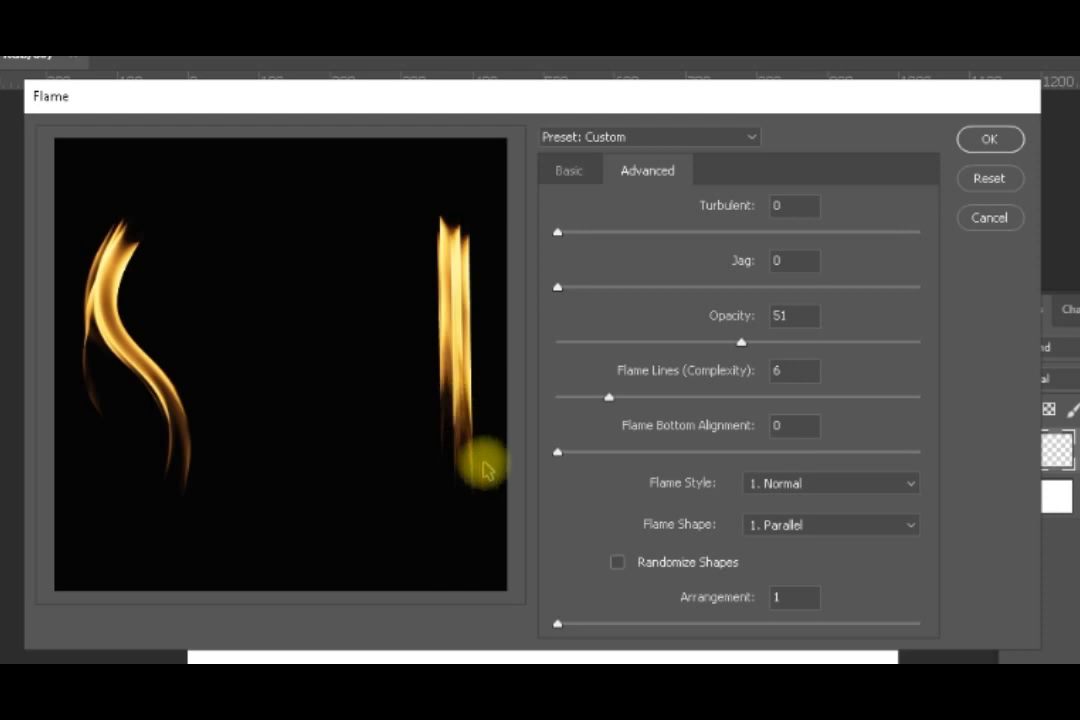
Step: Preview the flames with Randomize Shapes enabled and disable the option again
click(618, 565)
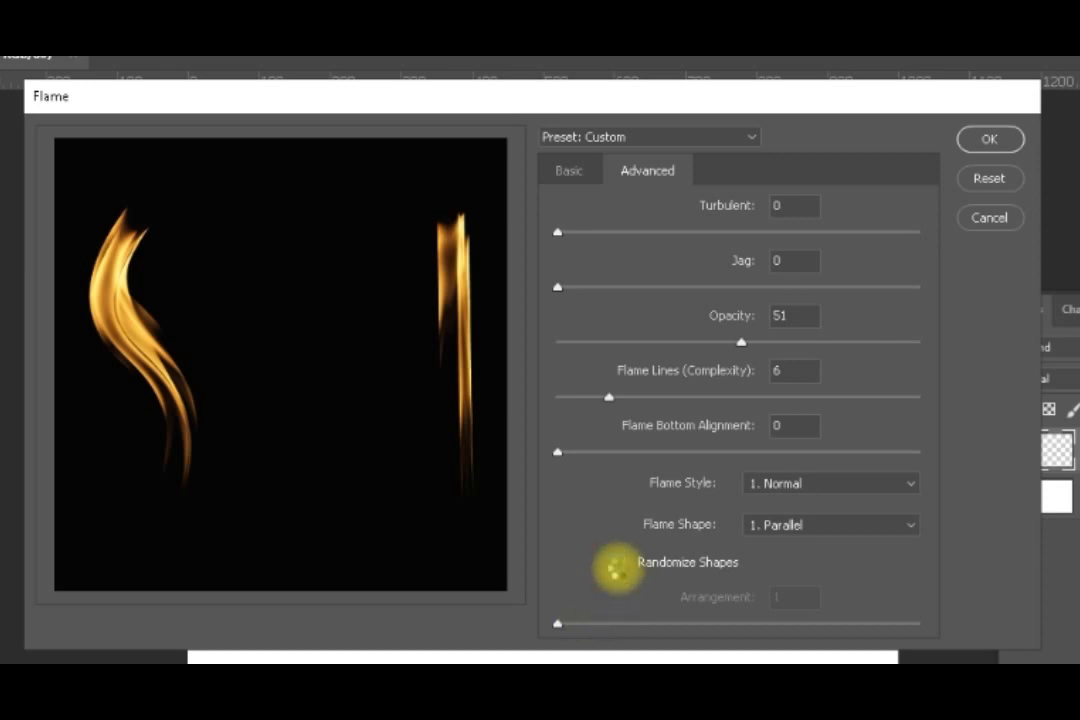
click(618, 567)
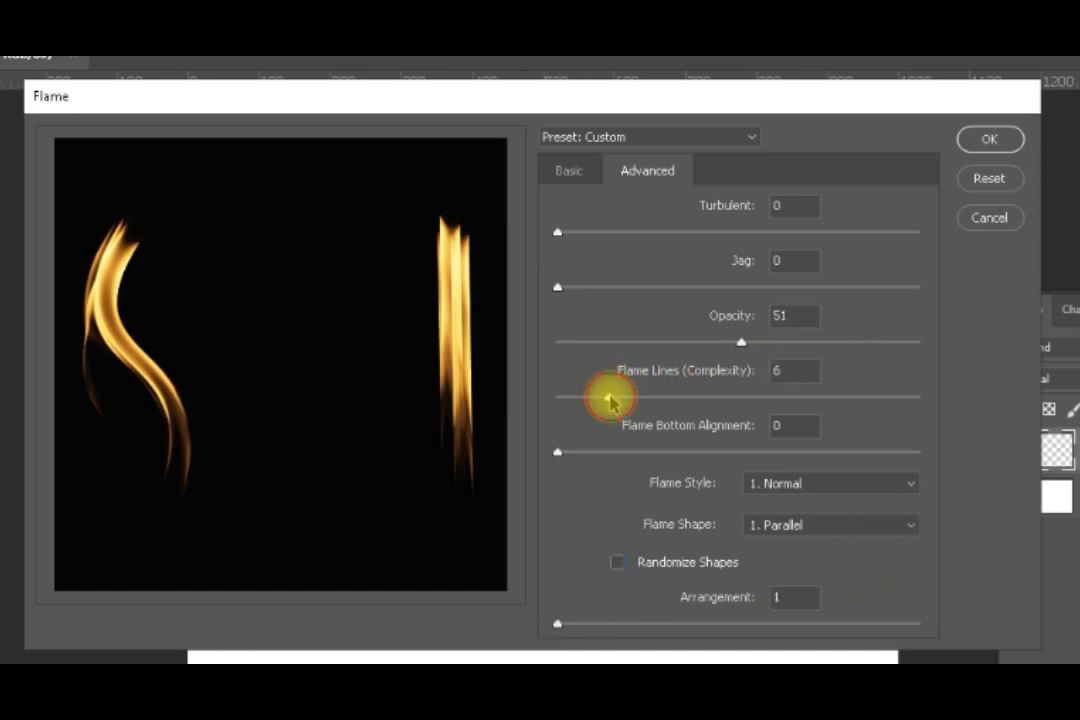
Step: Reduce Flame Lines (Complexity) to 2, try the flames' Opacity at 69 and 32, and settle on 52
drag(610, 398, 560, 398)
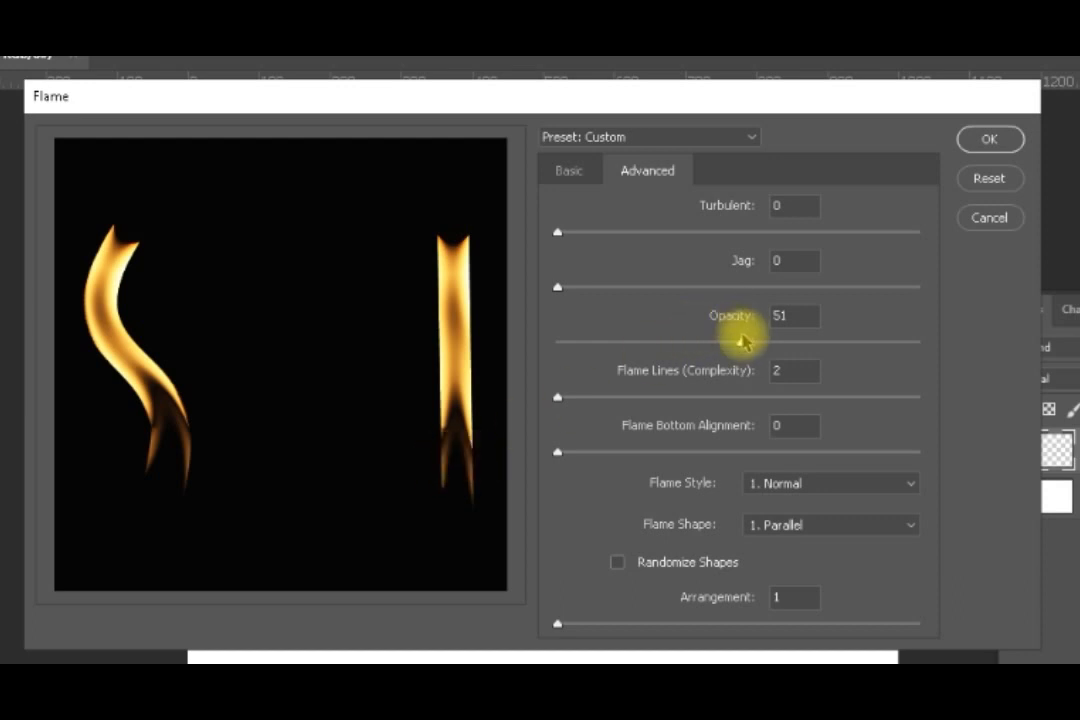
drag(742, 341, 804, 350)
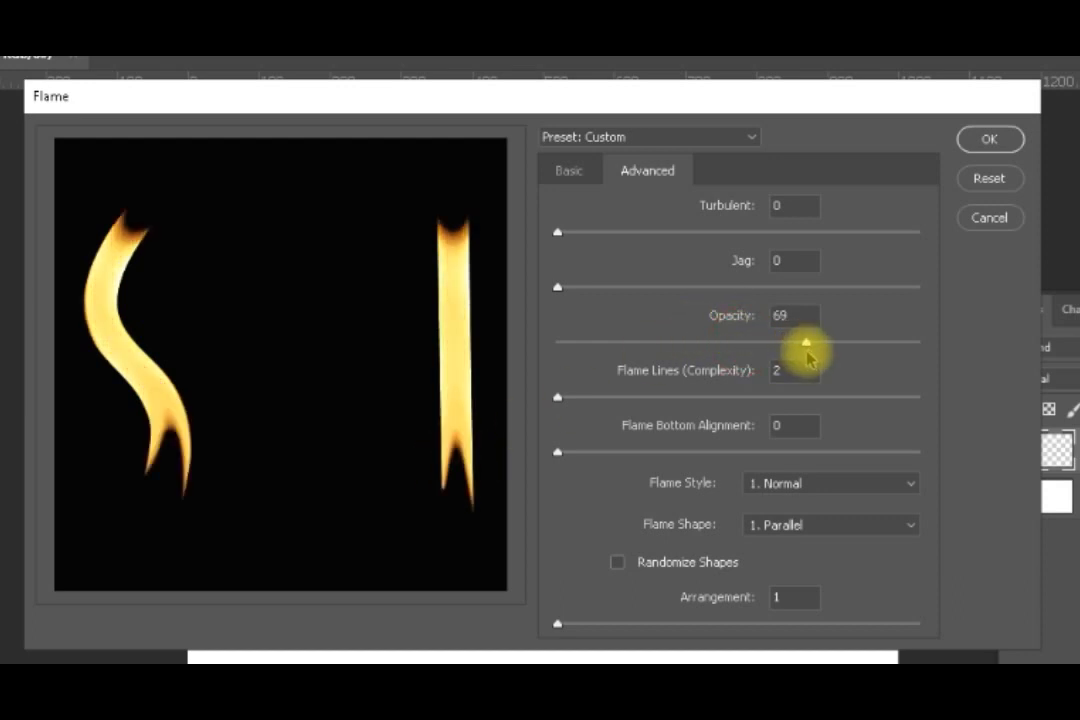
drag(807, 347, 678, 356)
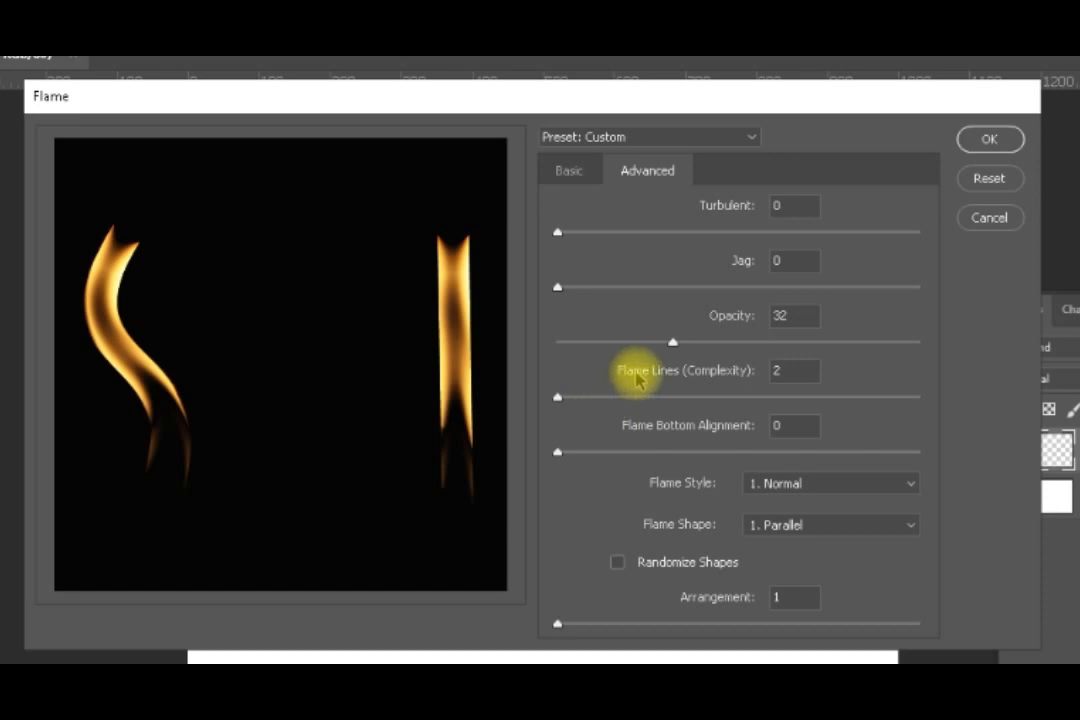
drag(675, 345, 752, 347)
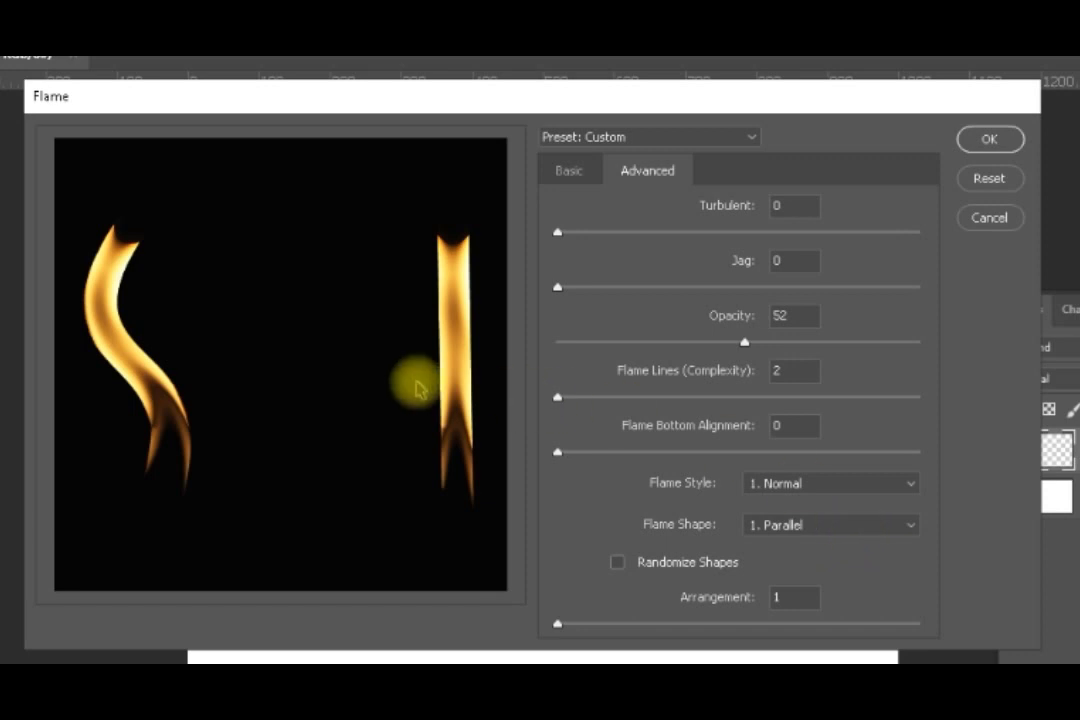
Step: Preview the flame shapes To The Center, Spread and Oval, and settle on Pointing
click(911, 527)
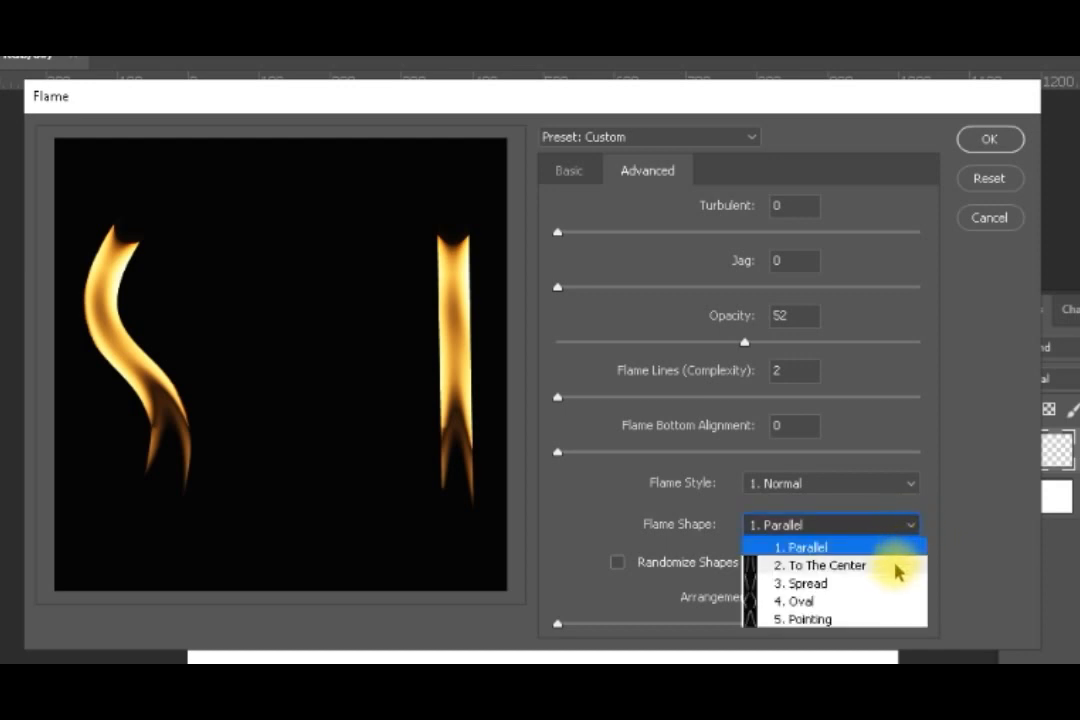
click(896, 567)
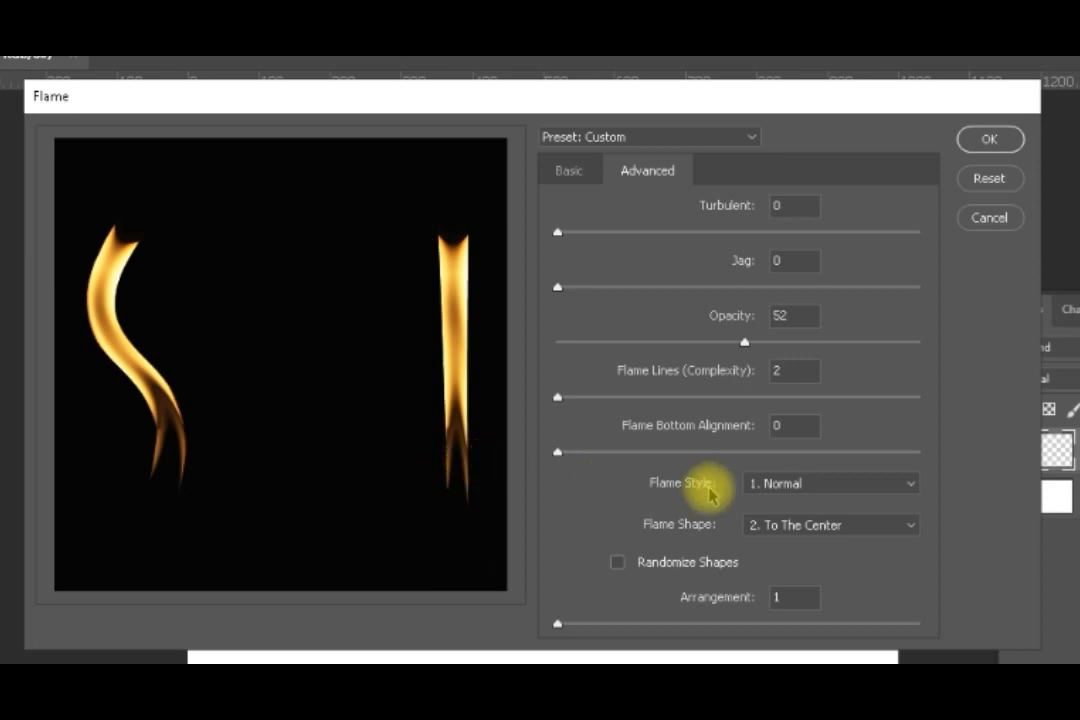
click(857, 526)
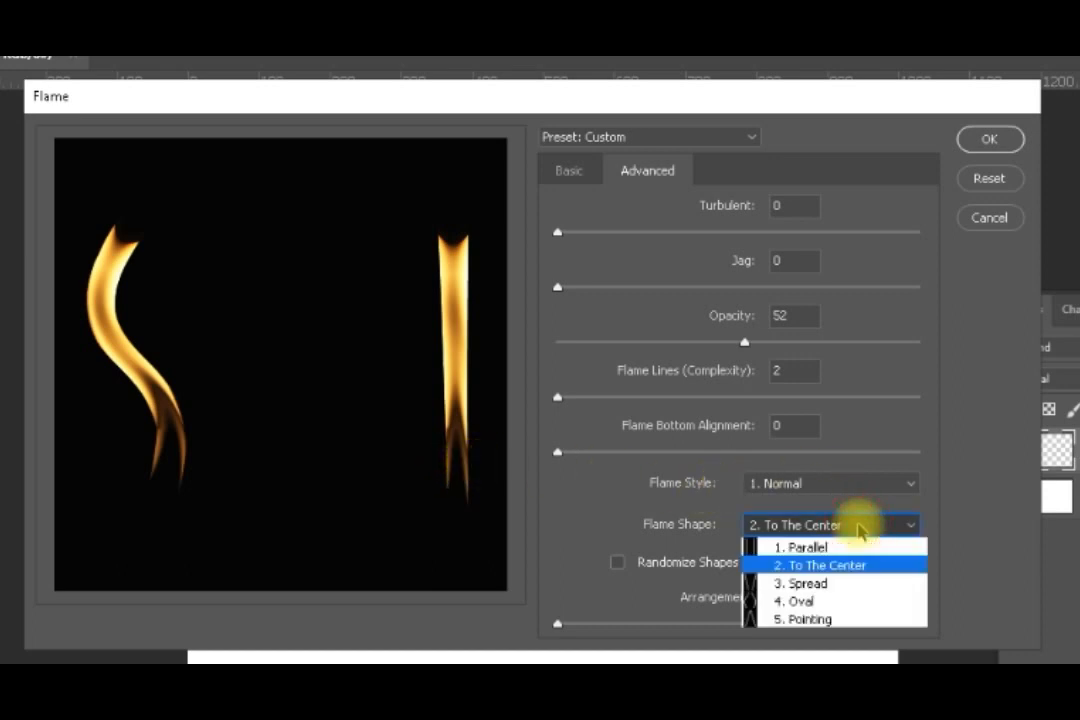
click(852, 584)
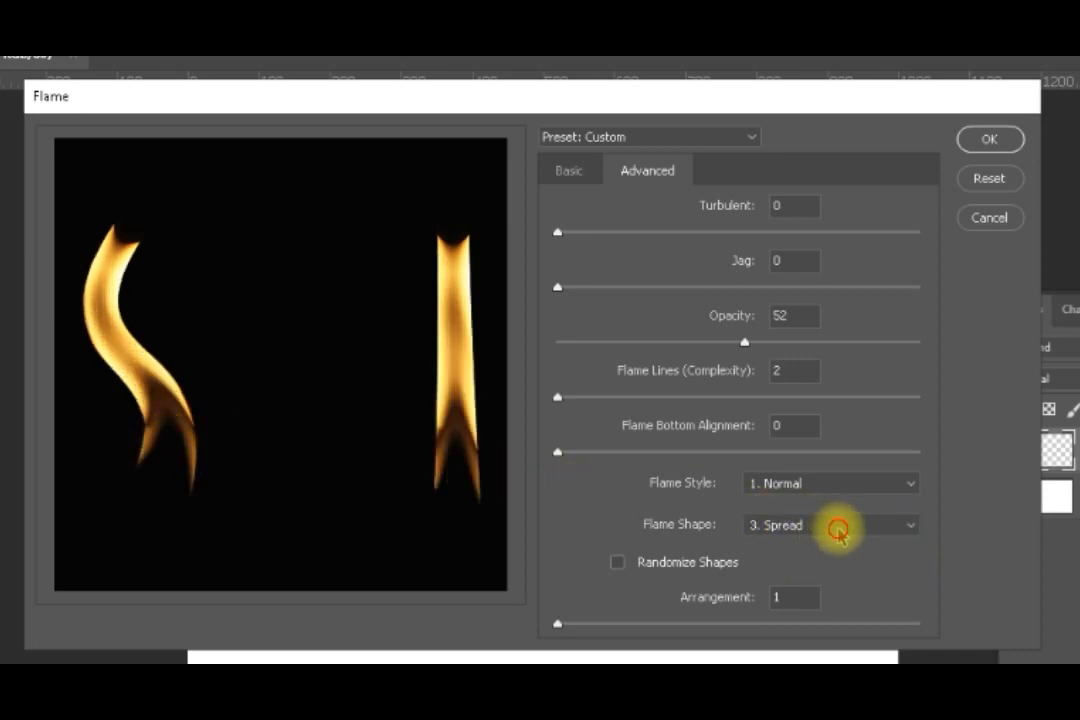
click(832, 525)
click(830, 603)
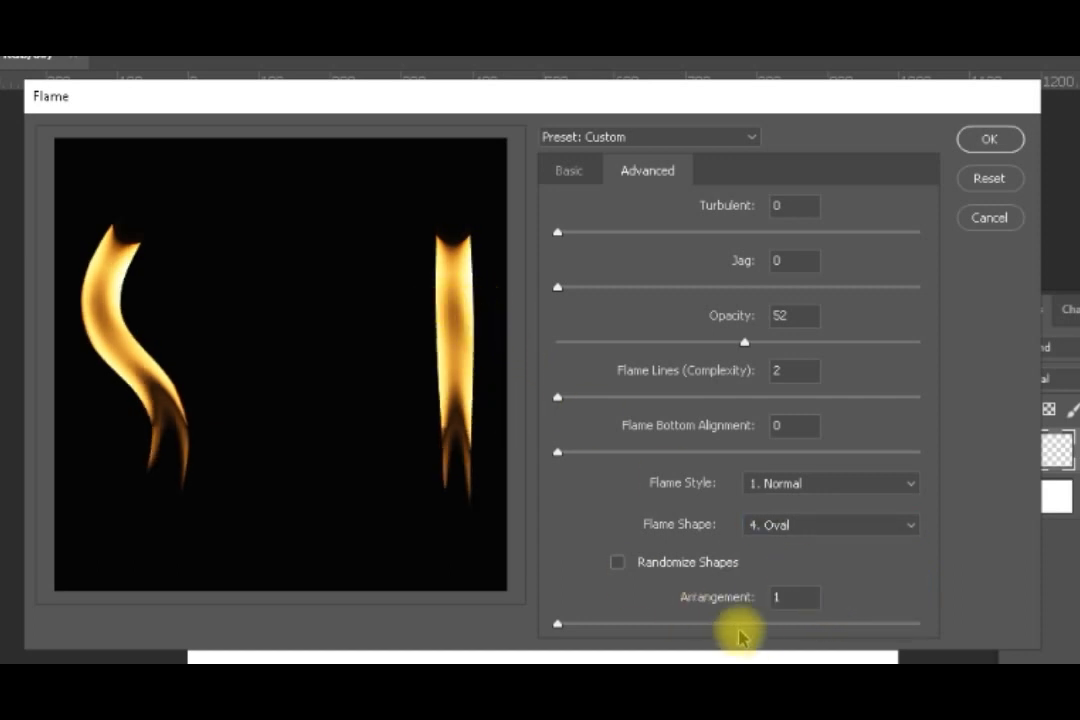
click(882, 530)
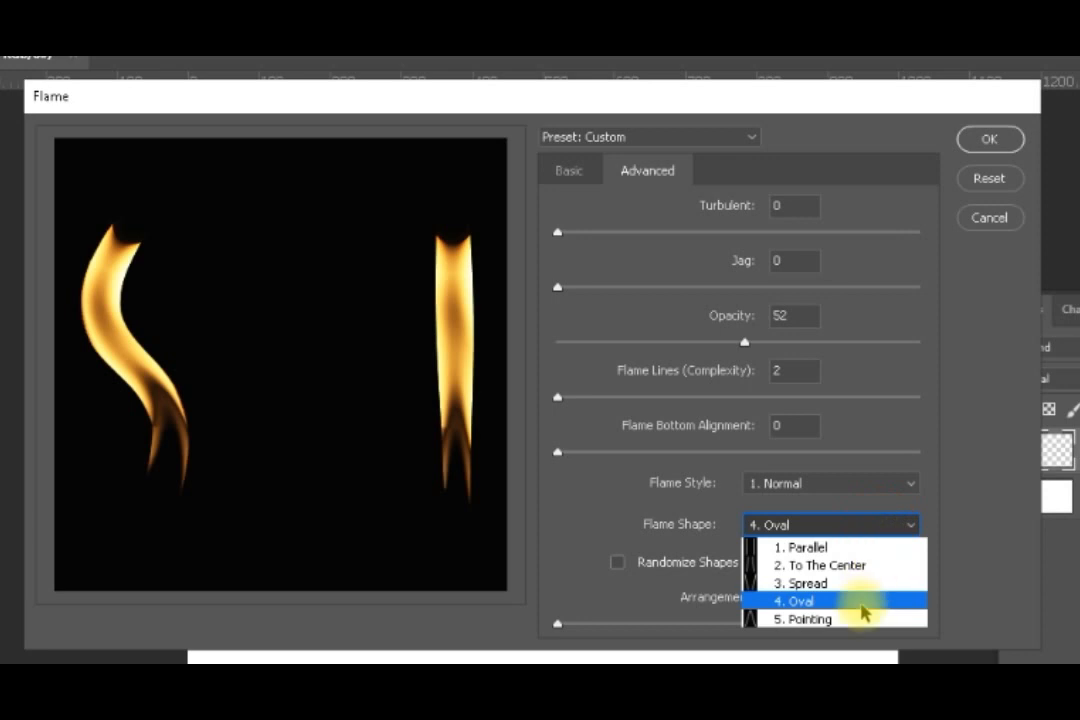
click(866, 619)
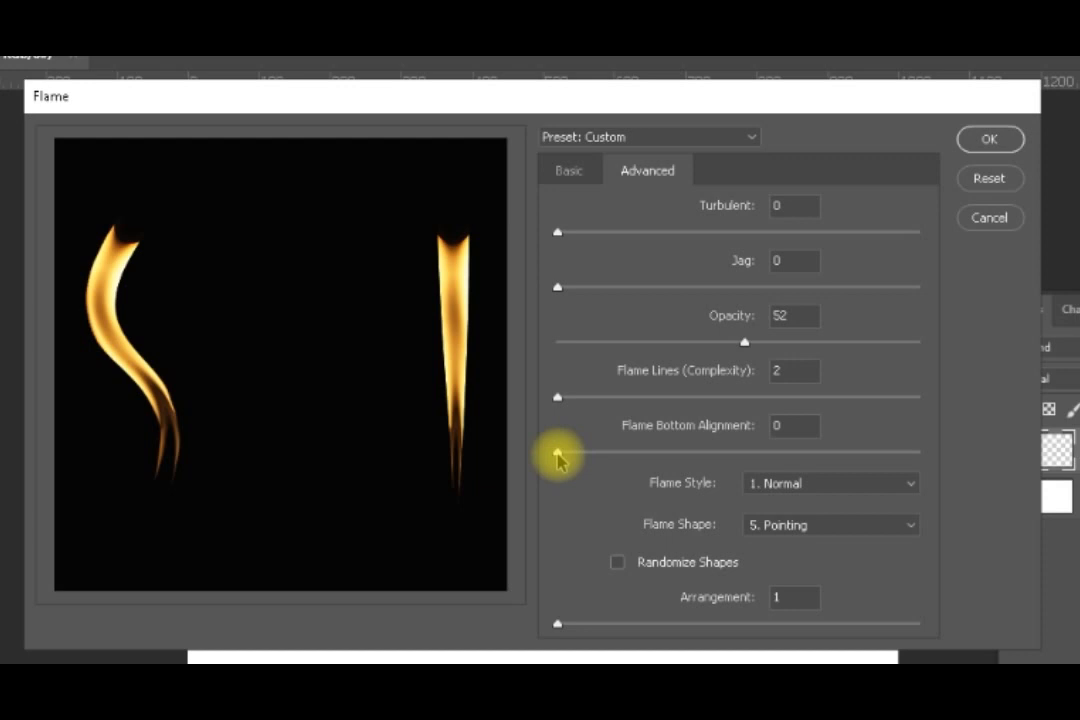
Step: Try Flame Bottom Alignment at 100 and return it to 0
drag(558, 456, 1003, 470)
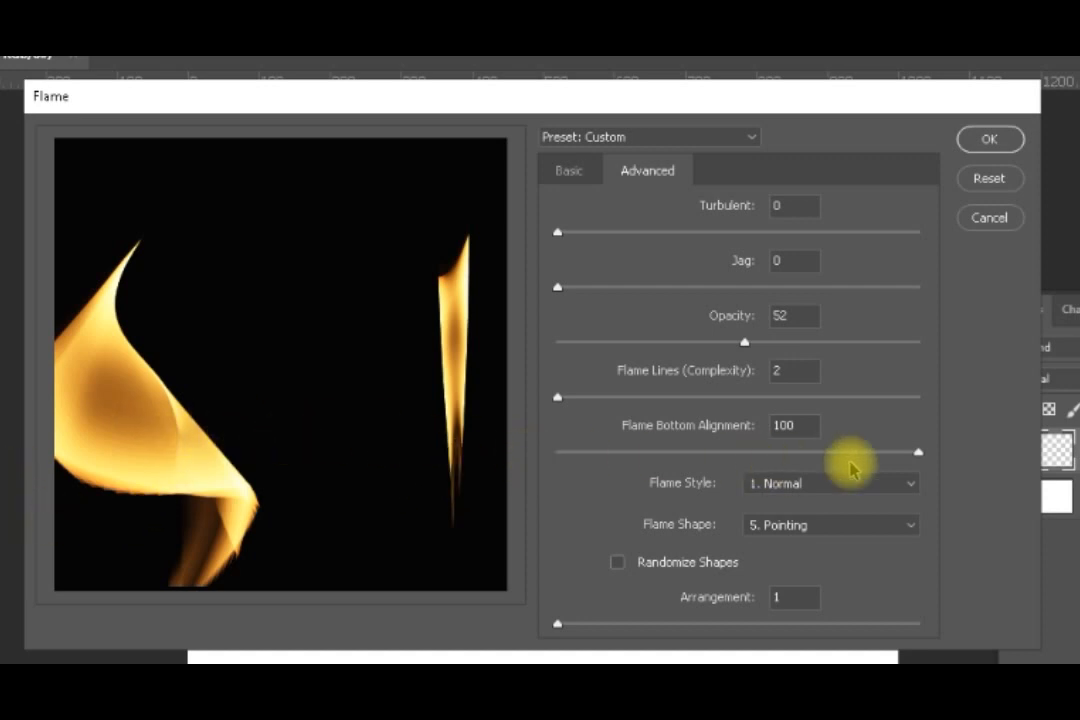
drag(918, 452, 555, 450)
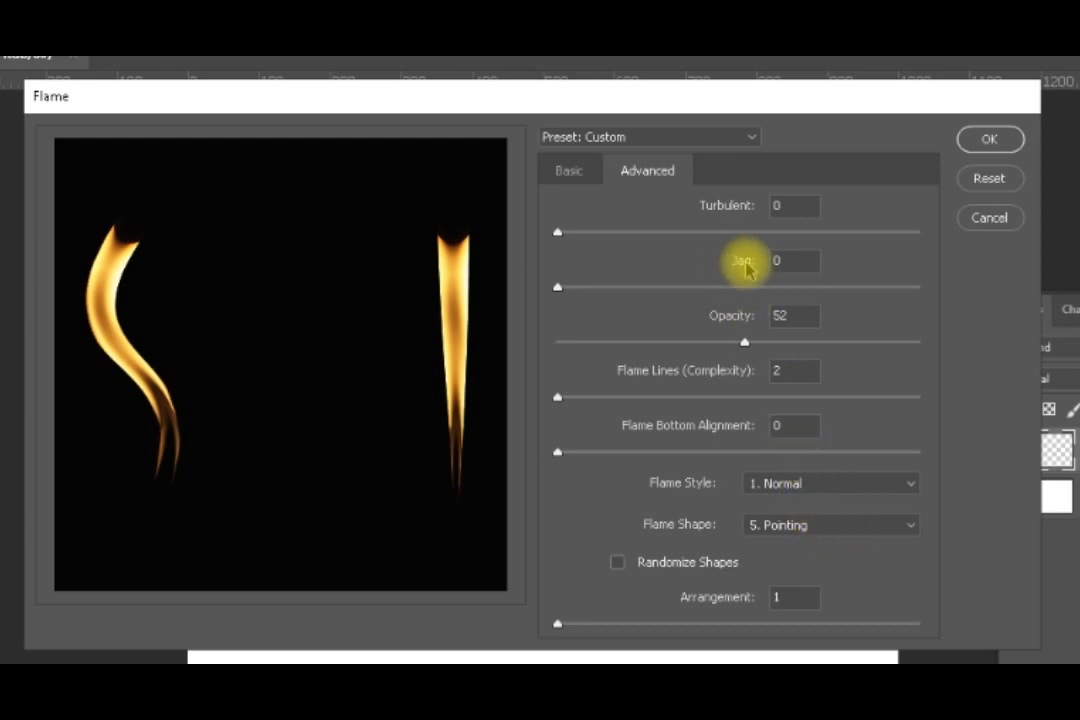
Step: Try the flame type Multiple Flames Along Path, followed by Multiple Flames One Direction with an Angle of 0
click(569, 171)
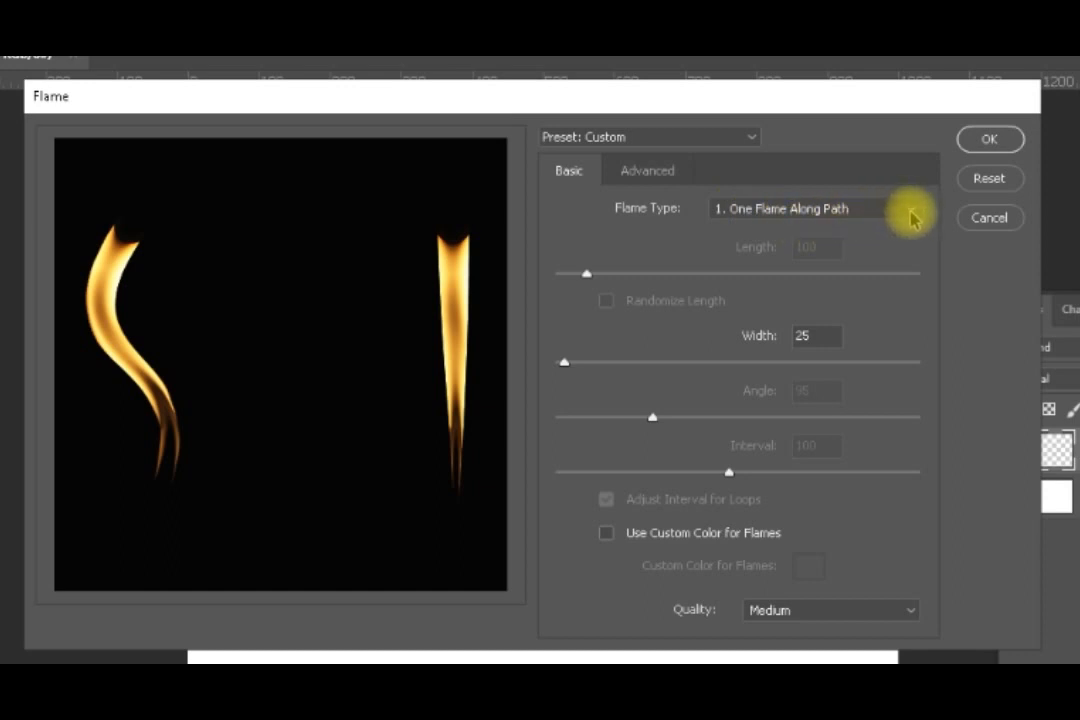
click(910, 212)
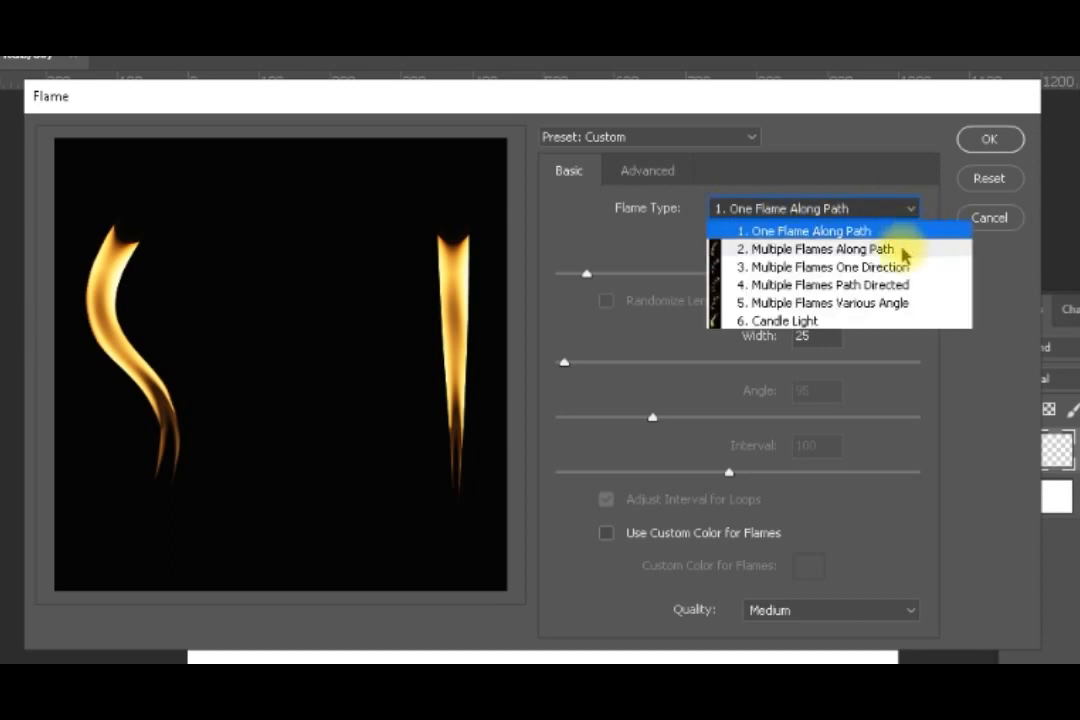
click(890, 249)
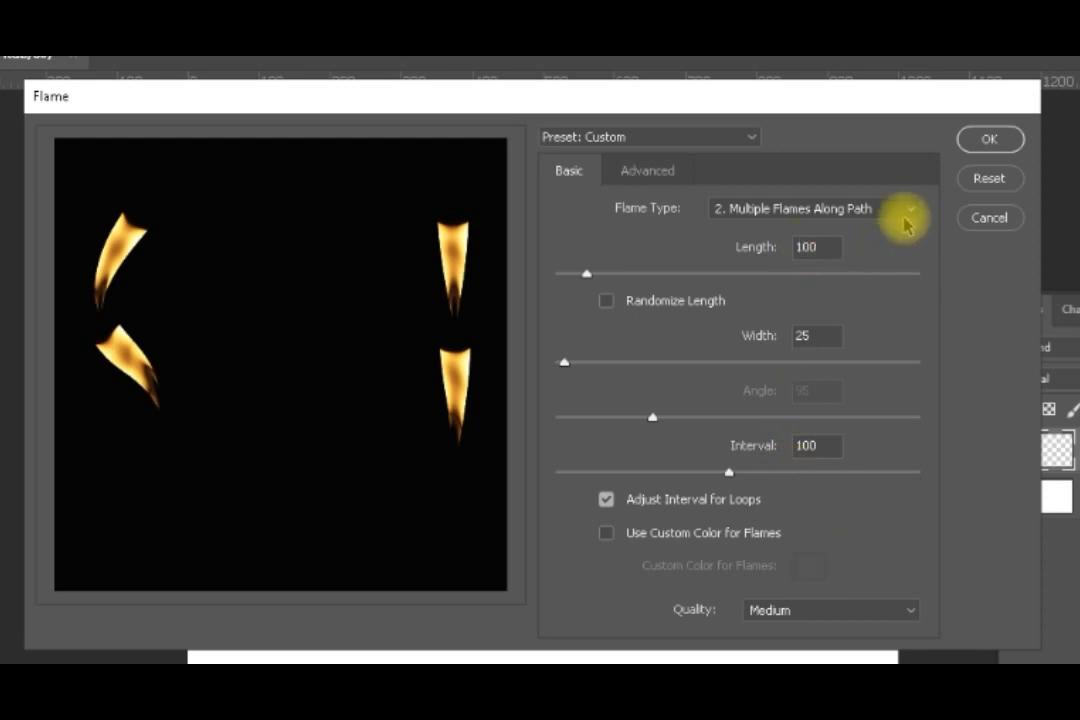
click(908, 210)
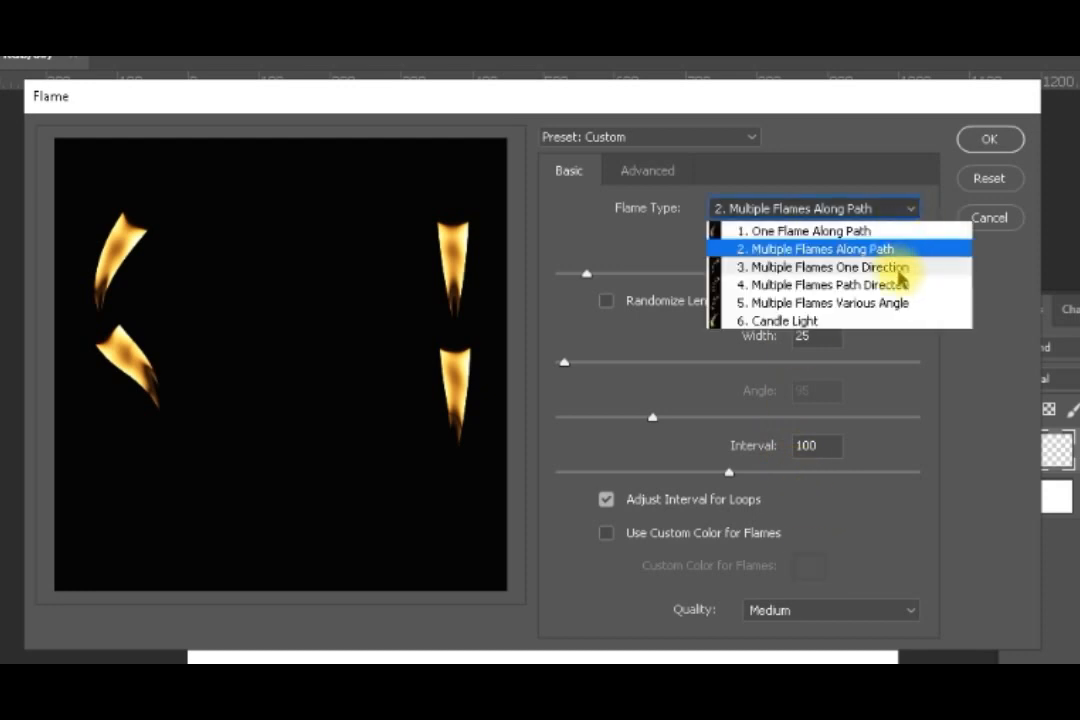
click(900, 268)
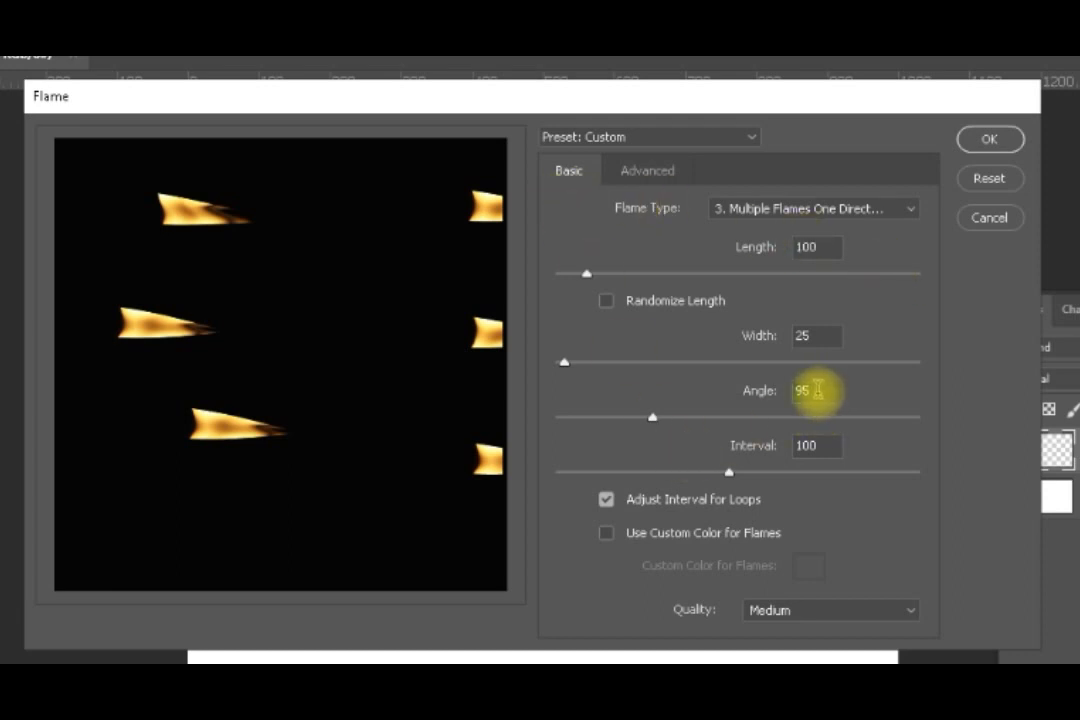
drag(816, 390, 770, 398)
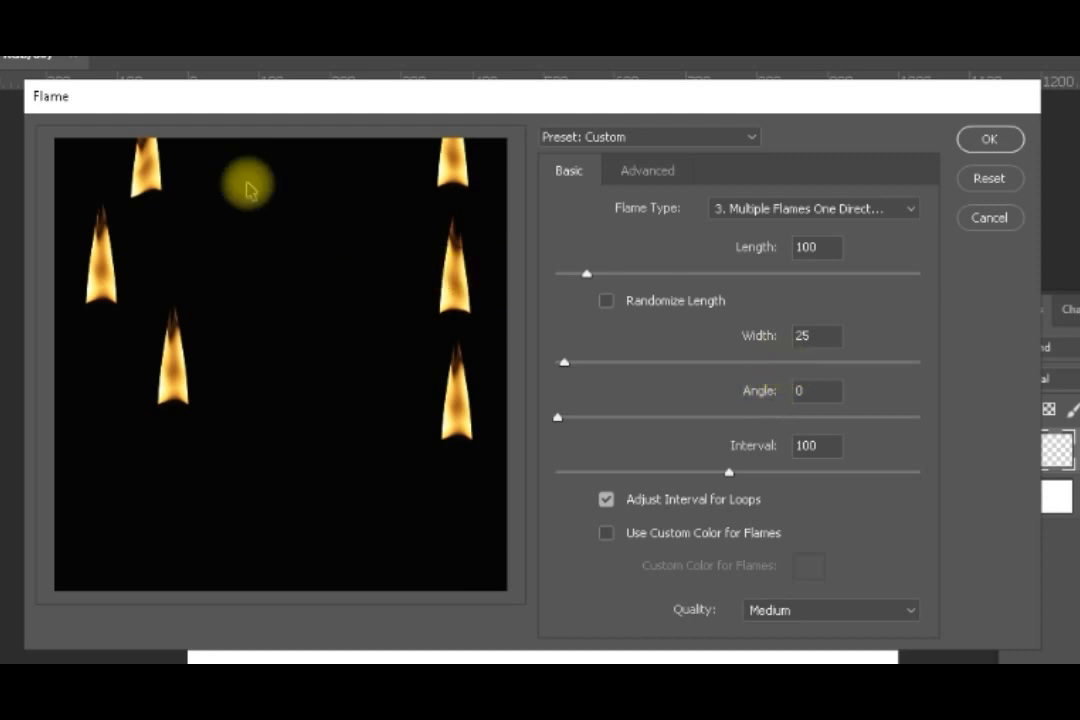
Step: Try the flame type Multiple Flames Path Directed, followed by Multiple Flames Various Angle with an Angle of 90
click(905, 212)
click(893, 284)
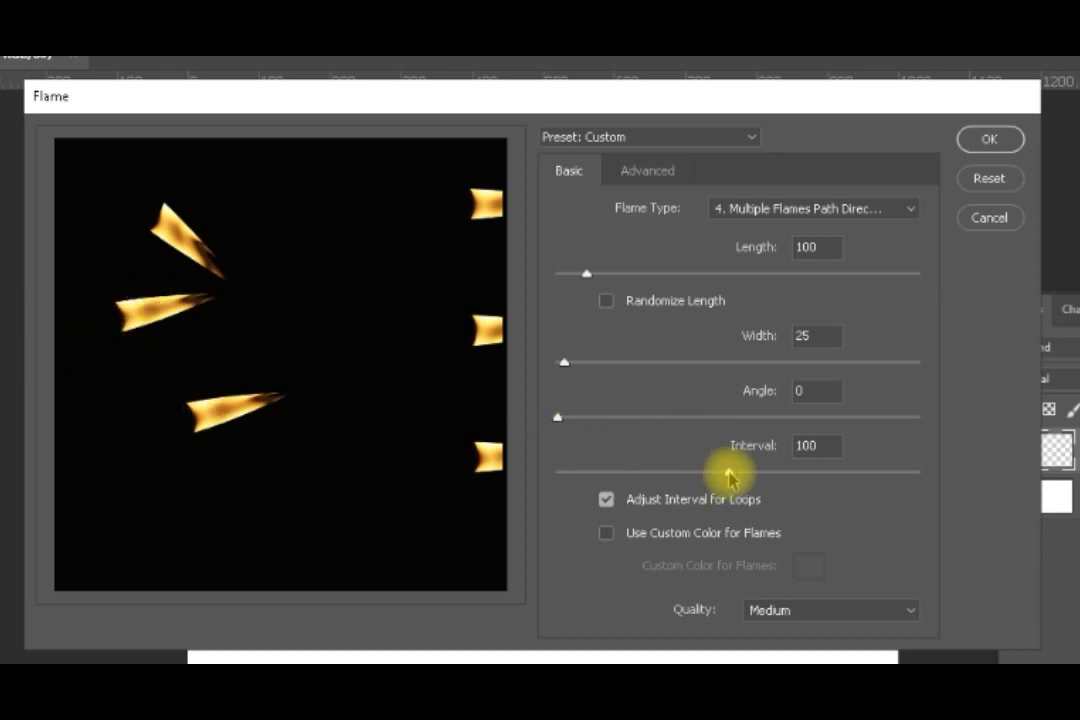
click(911, 212)
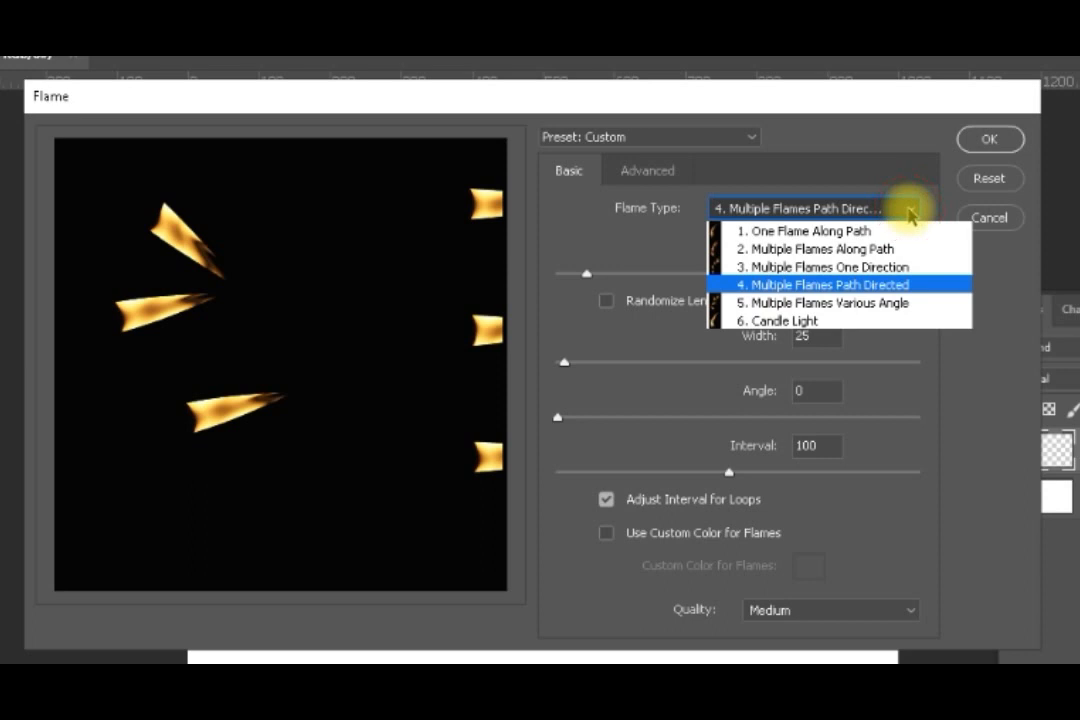
click(868, 303)
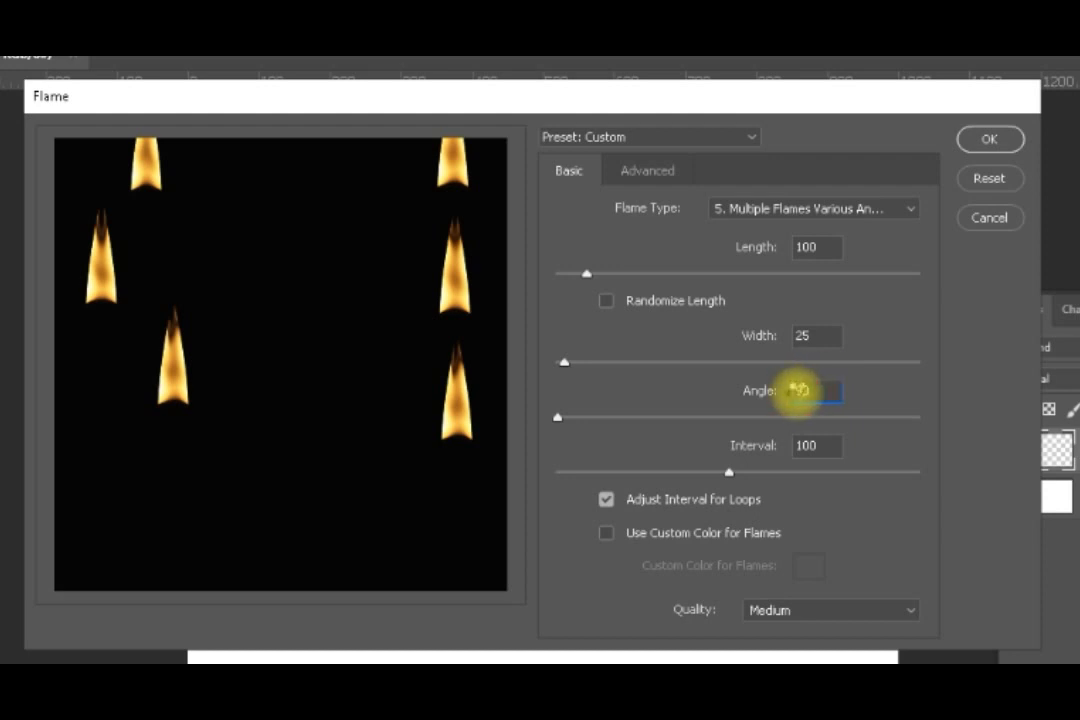
text(90)
click(868, 421)
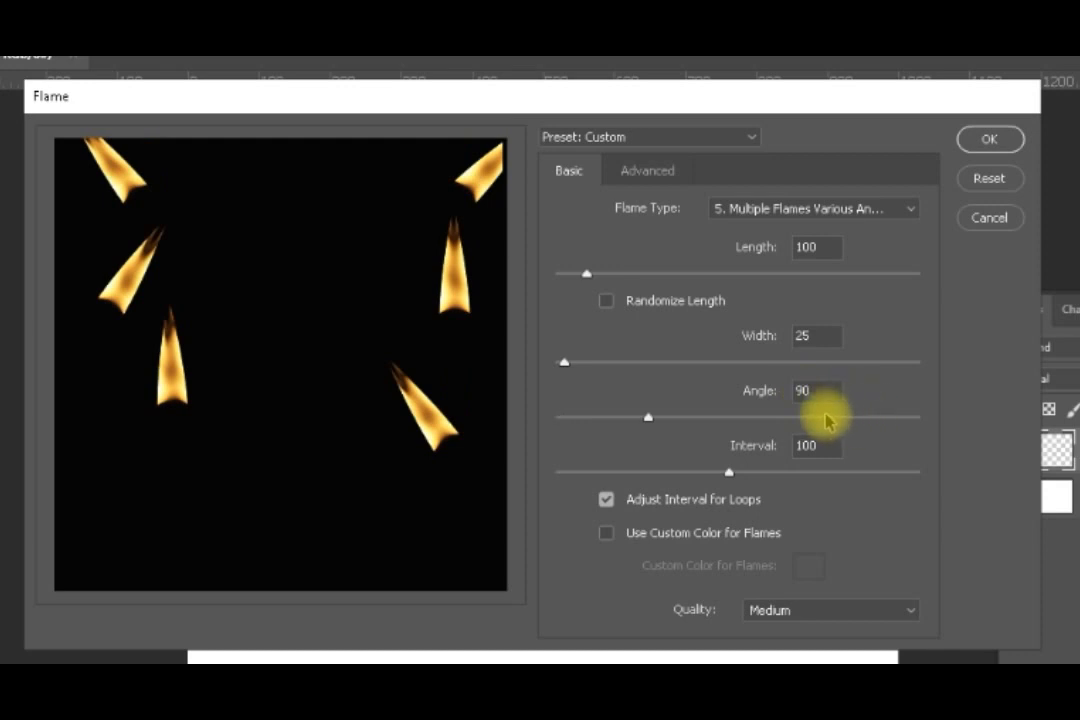
Step: Set the flame type to Candle Light and render the flames on both paths
click(911, 208)
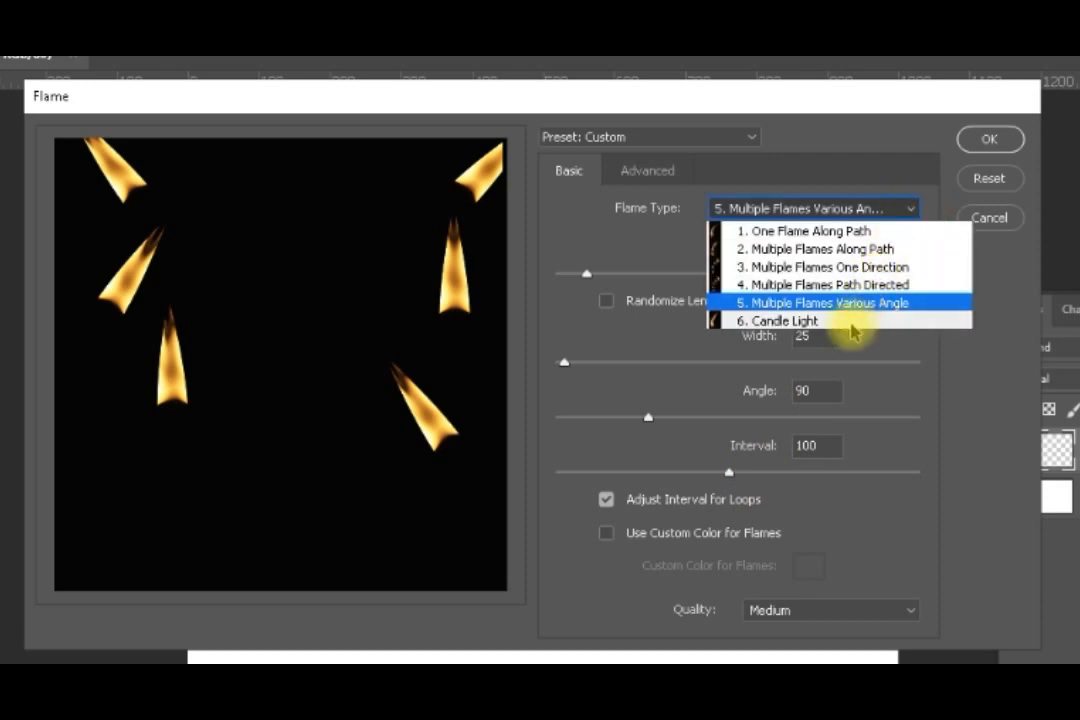
click(852, 322)
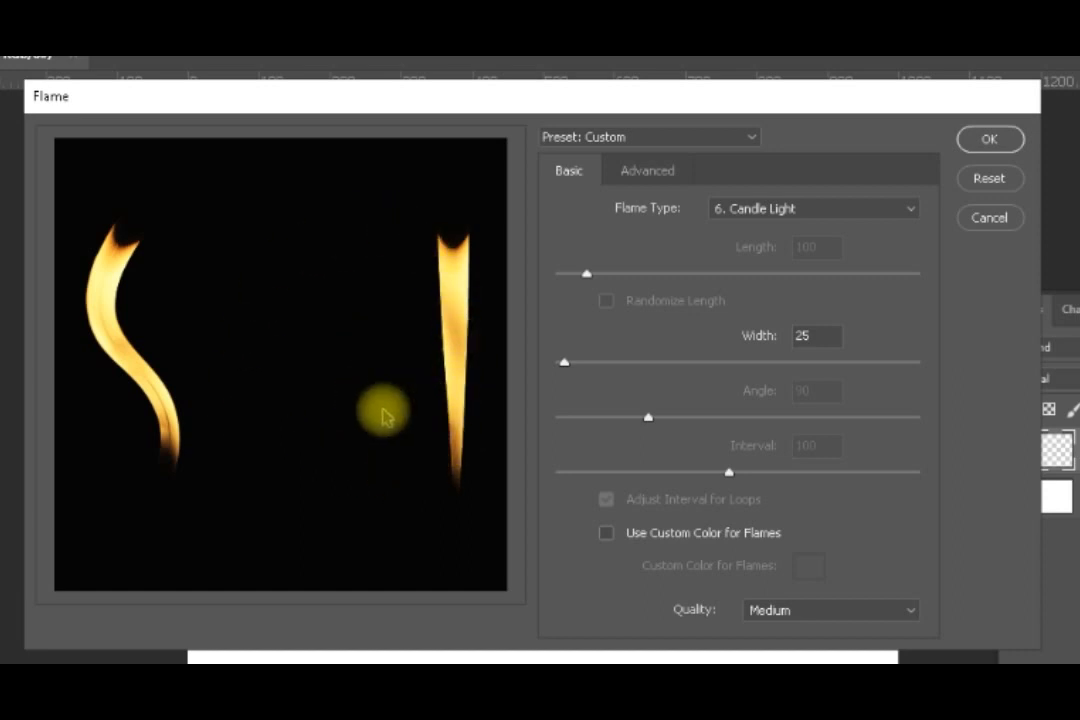
click(1005, 141)
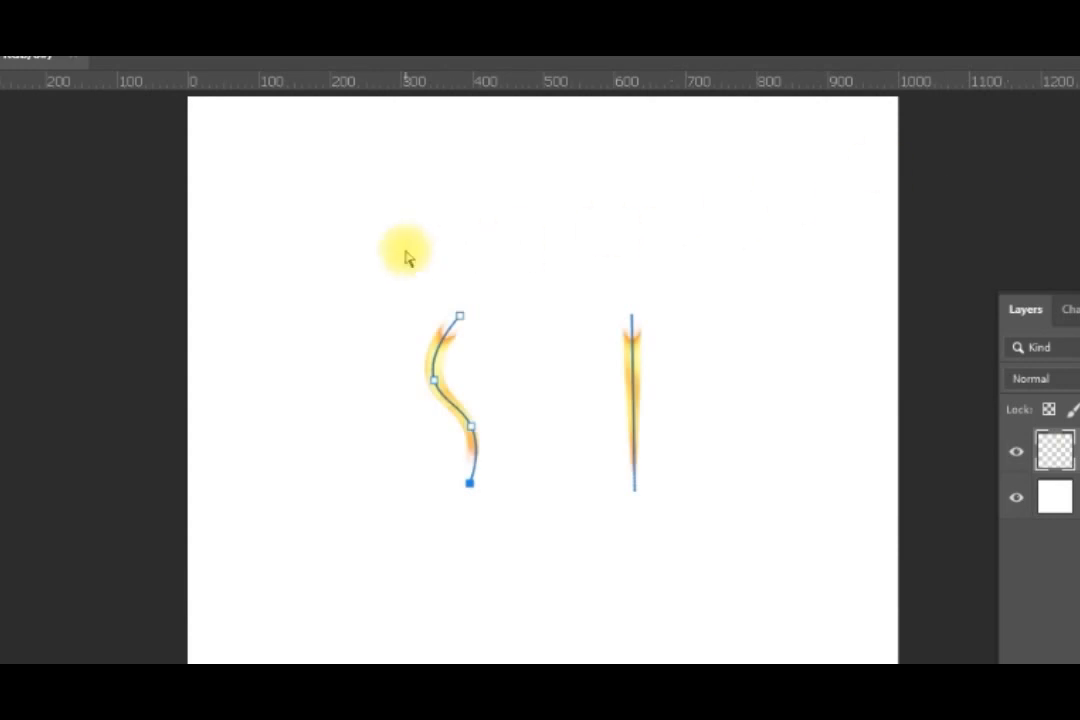
key(ctrl+alt+equal)
key(ctrl+alt+equal)
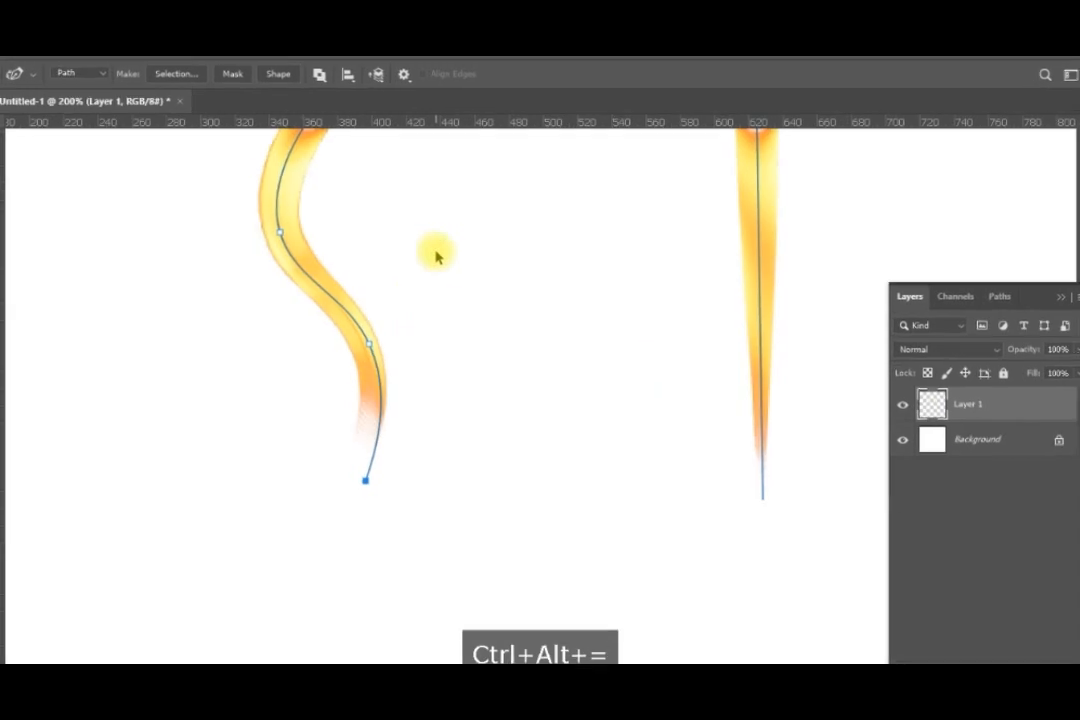
key(ctrl+alt+minus)
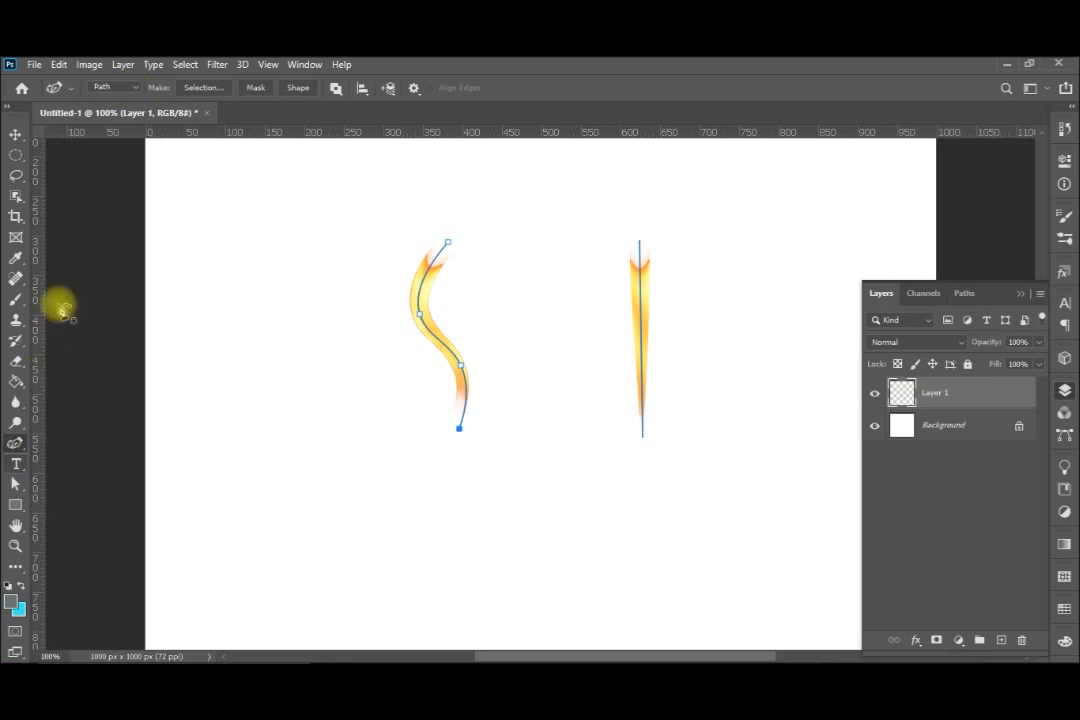
Step: Set the pen tool's drawing mode to Shape so the path outlines are hidden
click(138, 92)
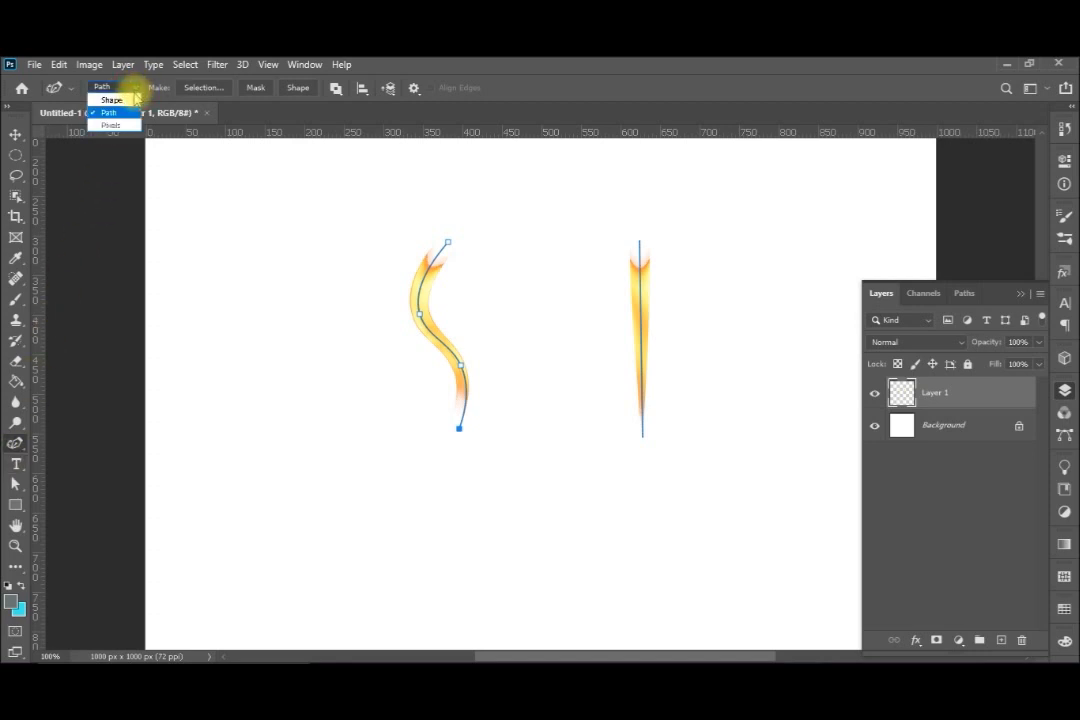
click(112, 100)
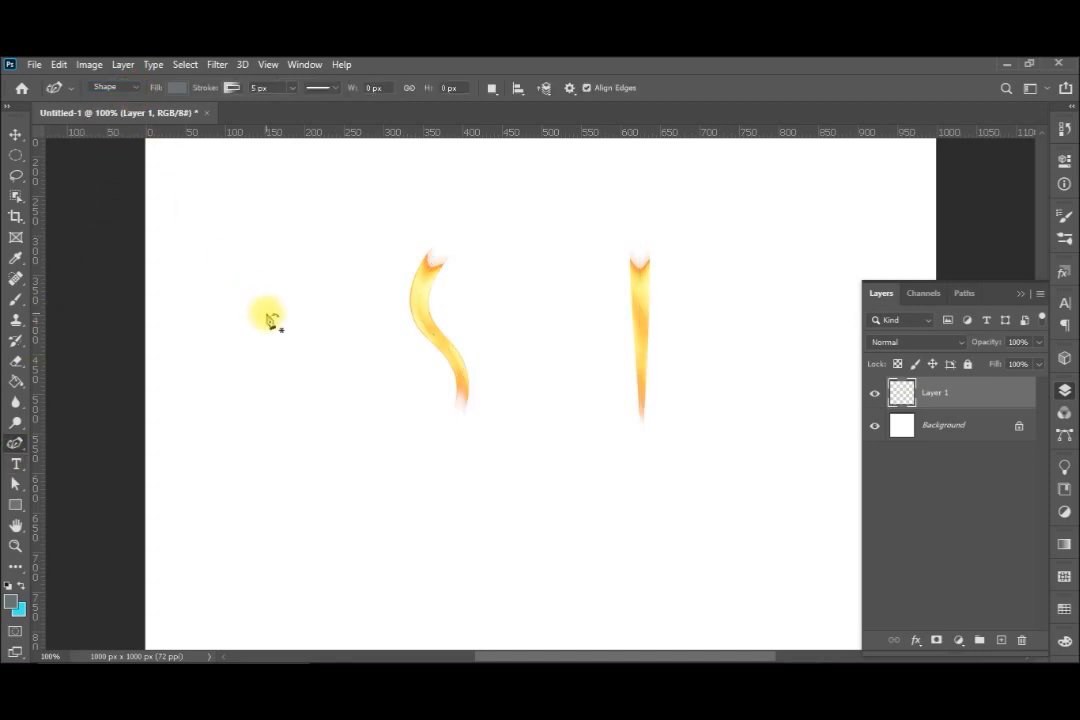
Step: Copy the straight flame to a new layer with the Object Selection tool and hide Layer 1
click(14, 196)
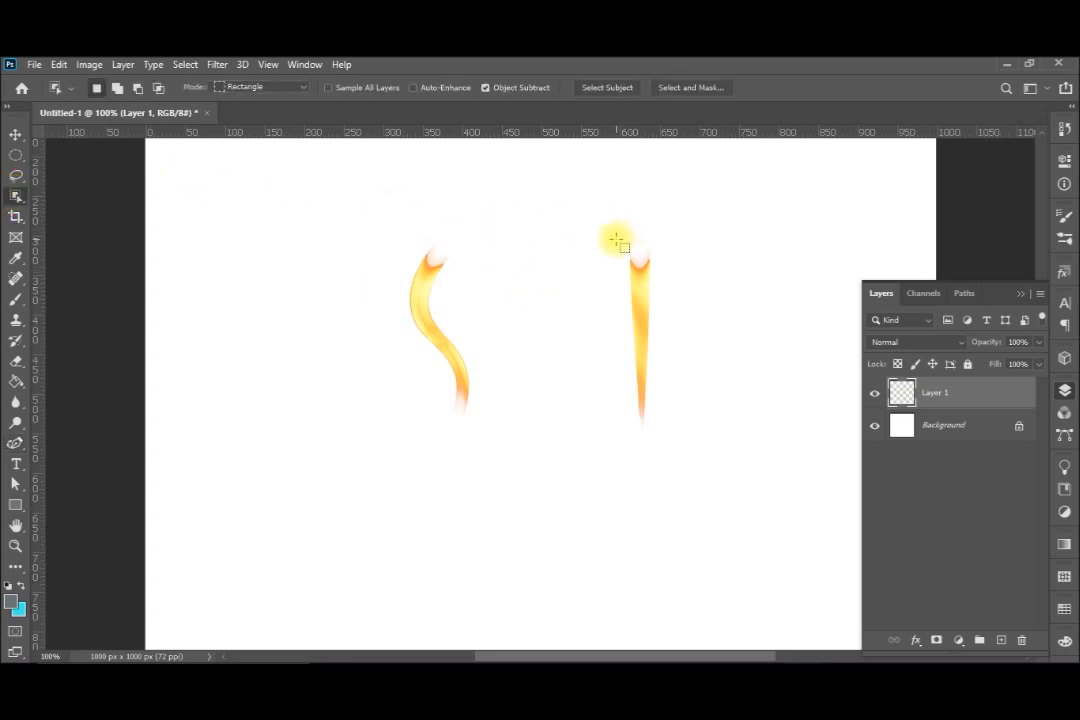
mouse_move(616, 239)
mouse_down()
mouse_move(762, 318)
mouse_move(682, 432)
mouse_up()
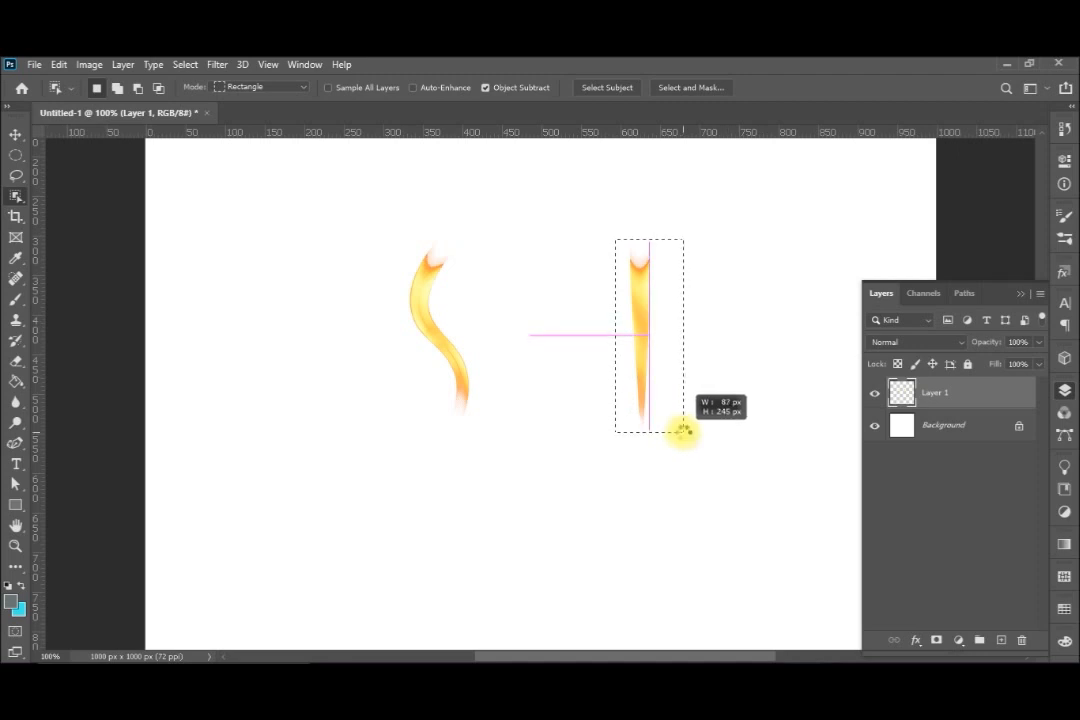
drag(682, 432, 683, 433)
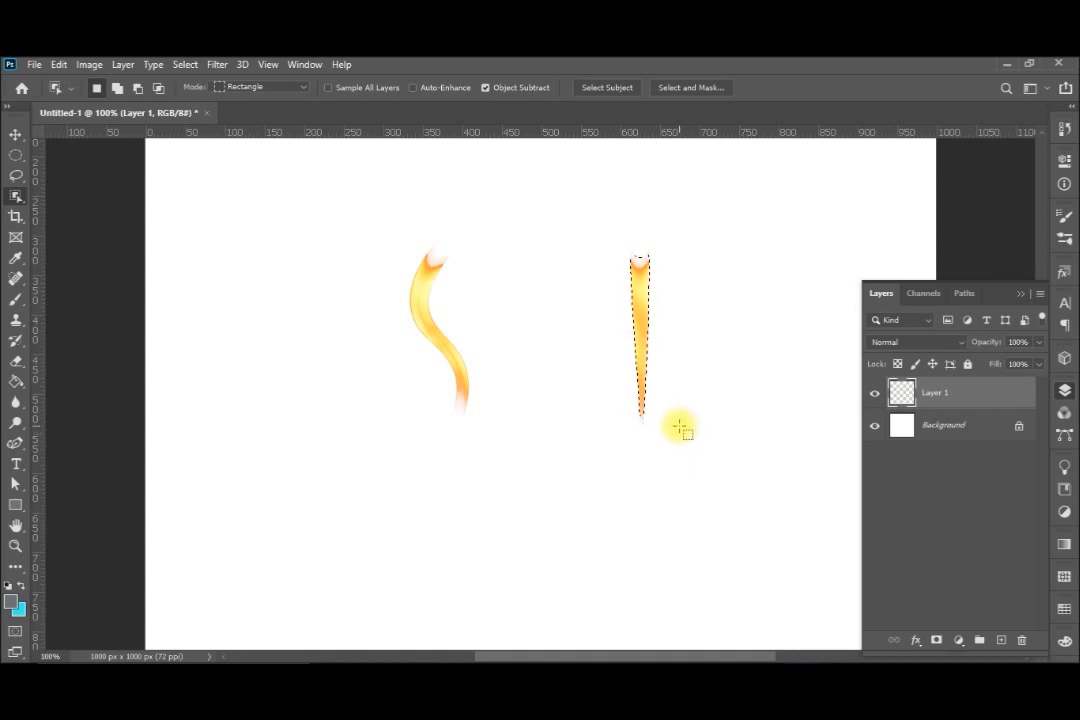
key(ctrl+j)
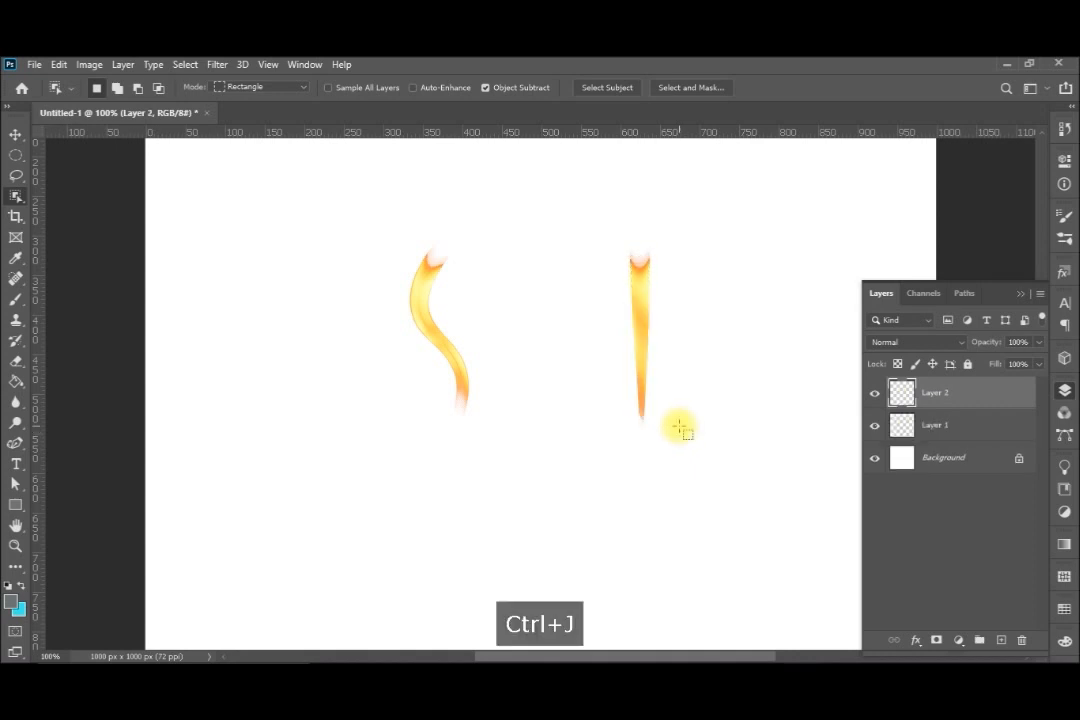
click(875, 426)
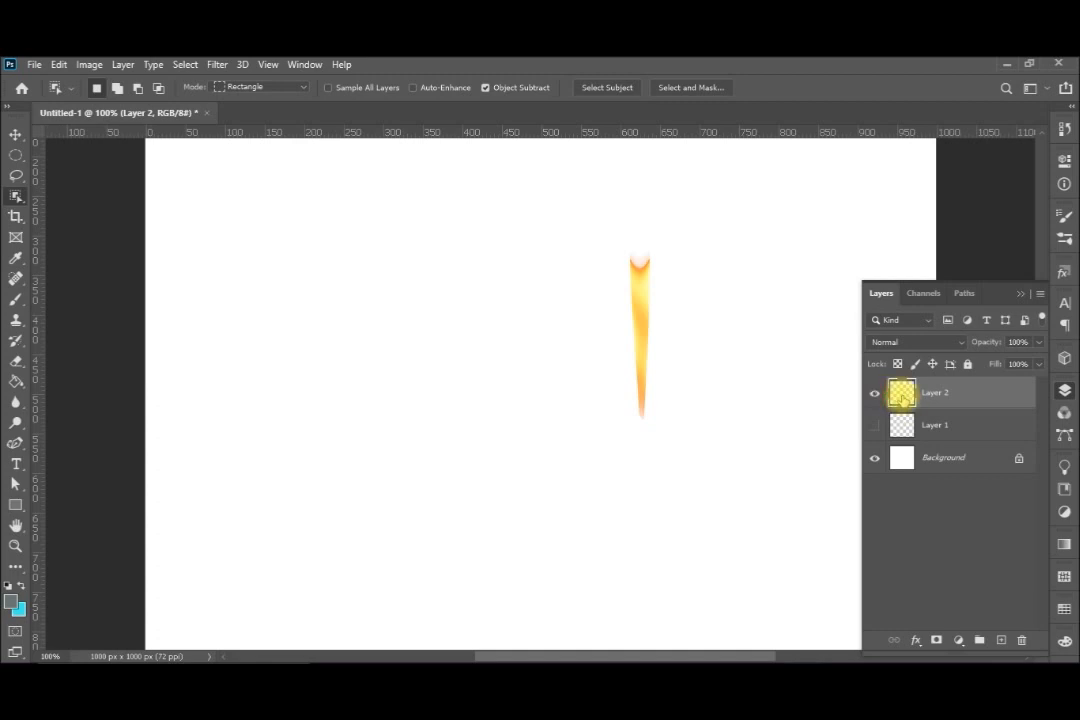
Step: Rotate the straight flame on Layer 2 by 180 degrees so that its tip points upward
key(v)
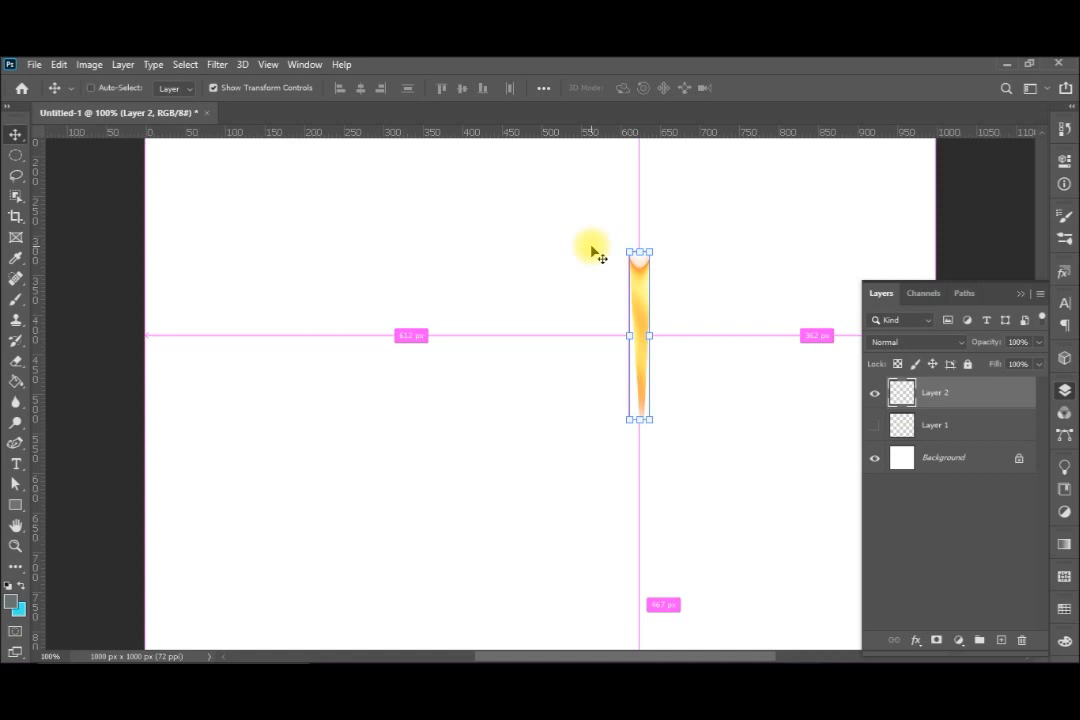
key(ctrl+t)
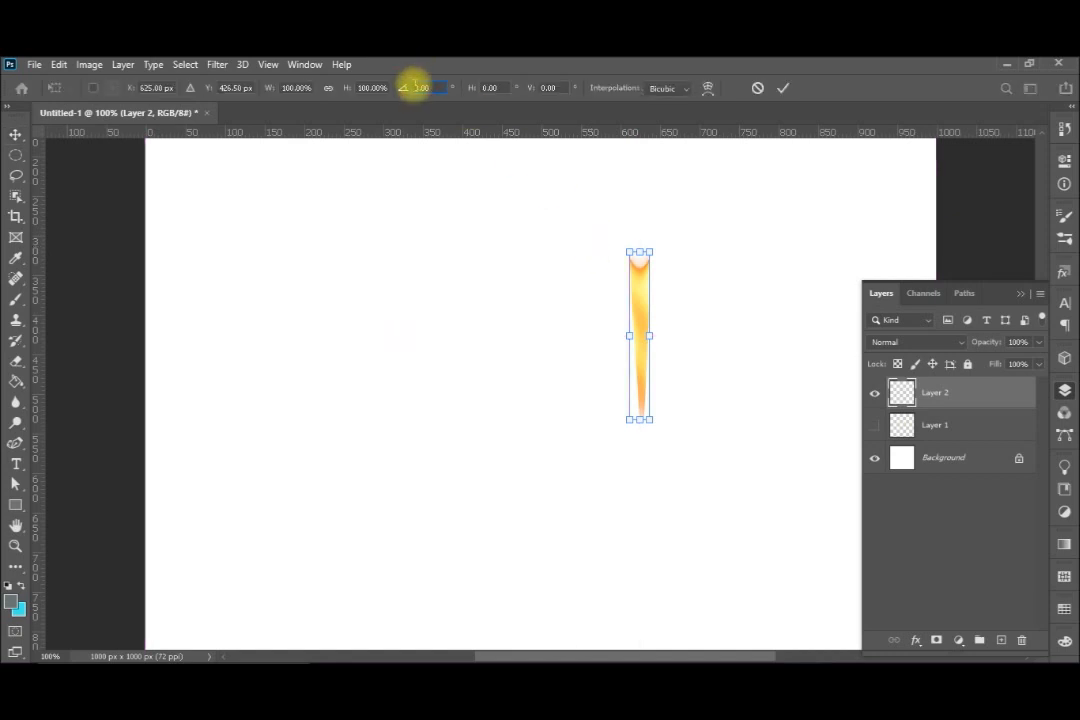
text(180)
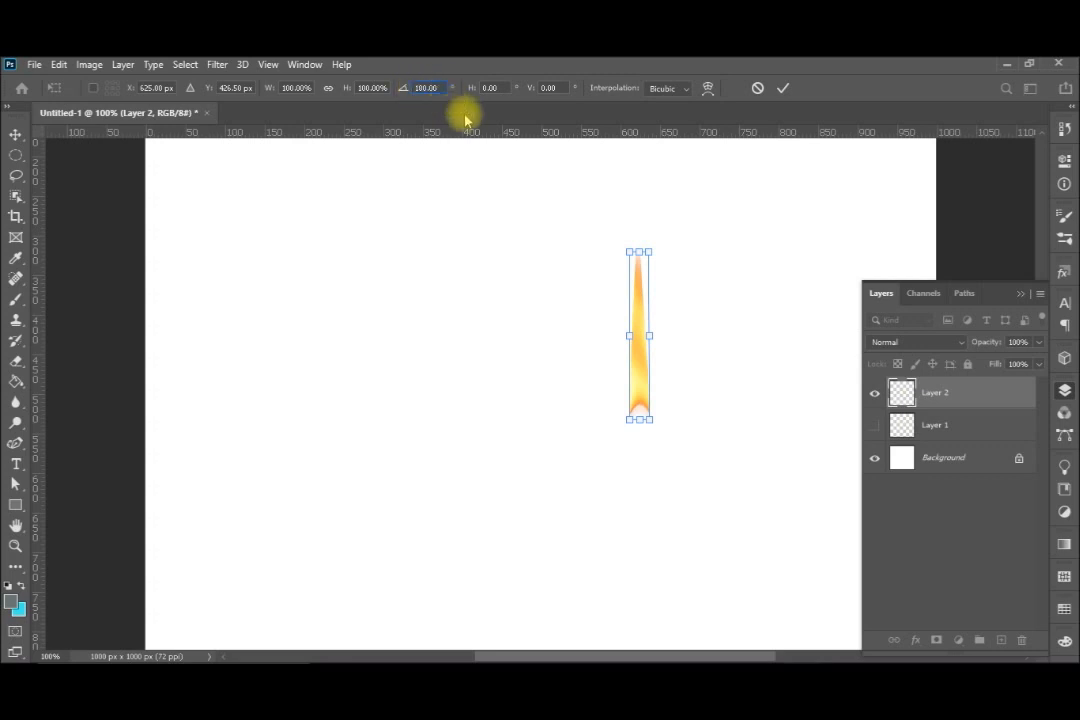
key(Return)
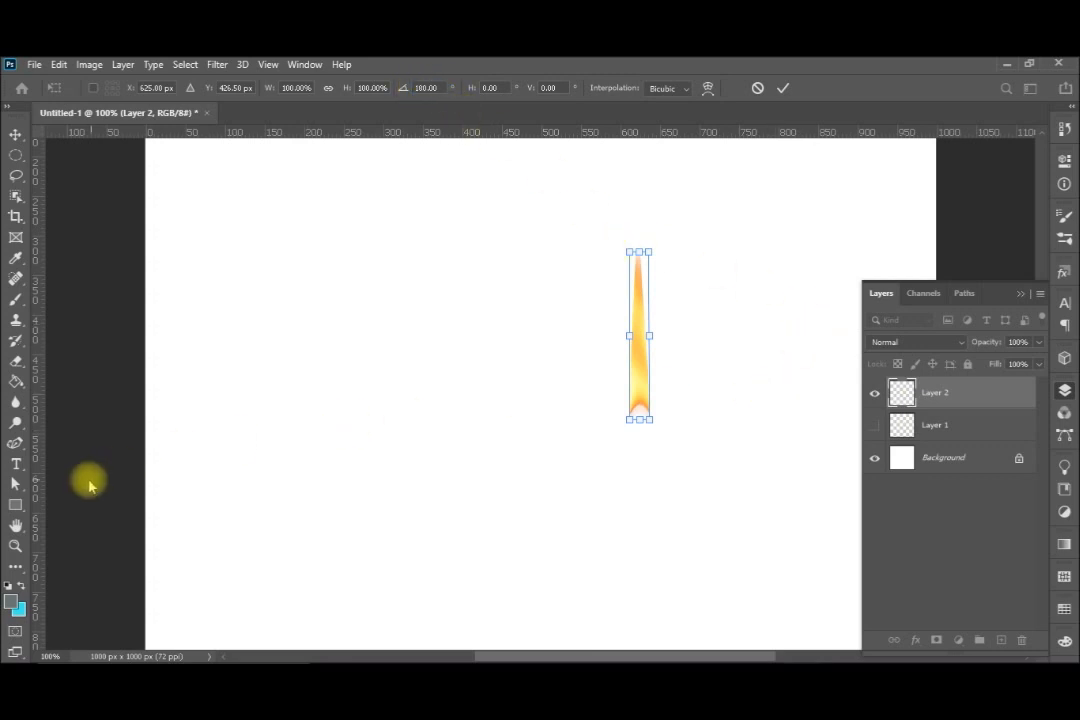
Step: Draw a wick about 16 px wide and 101.5 px high below the flame with the Line tool, using dark brown fill and black gradient stroke
click(19, 507)
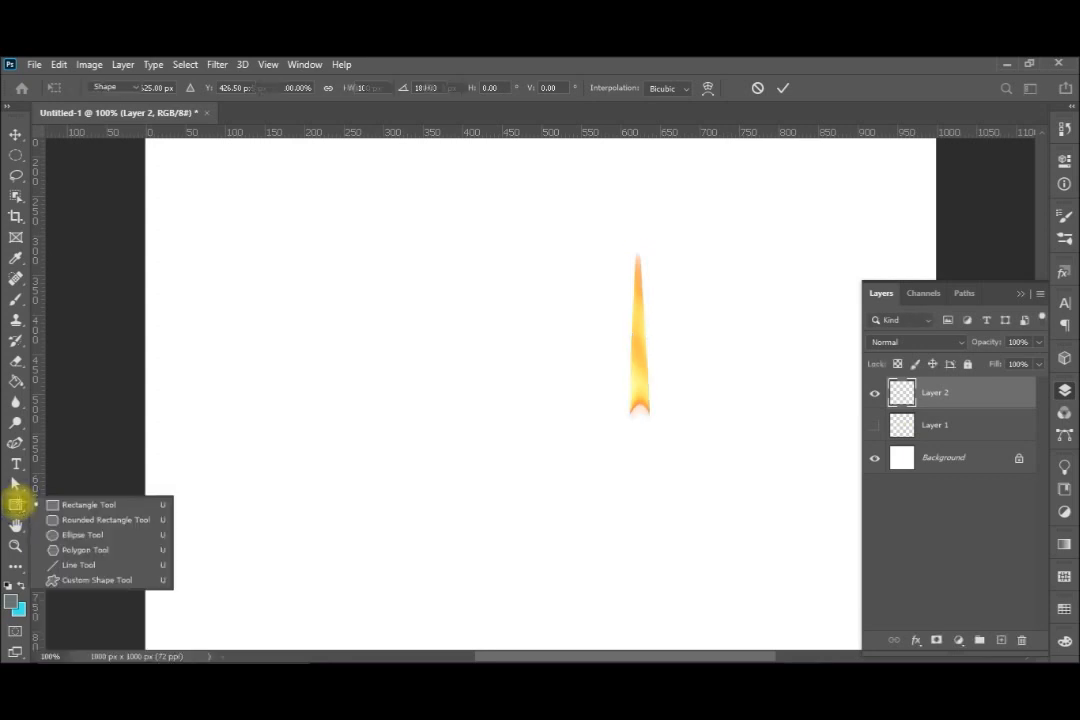
click(80, 565)
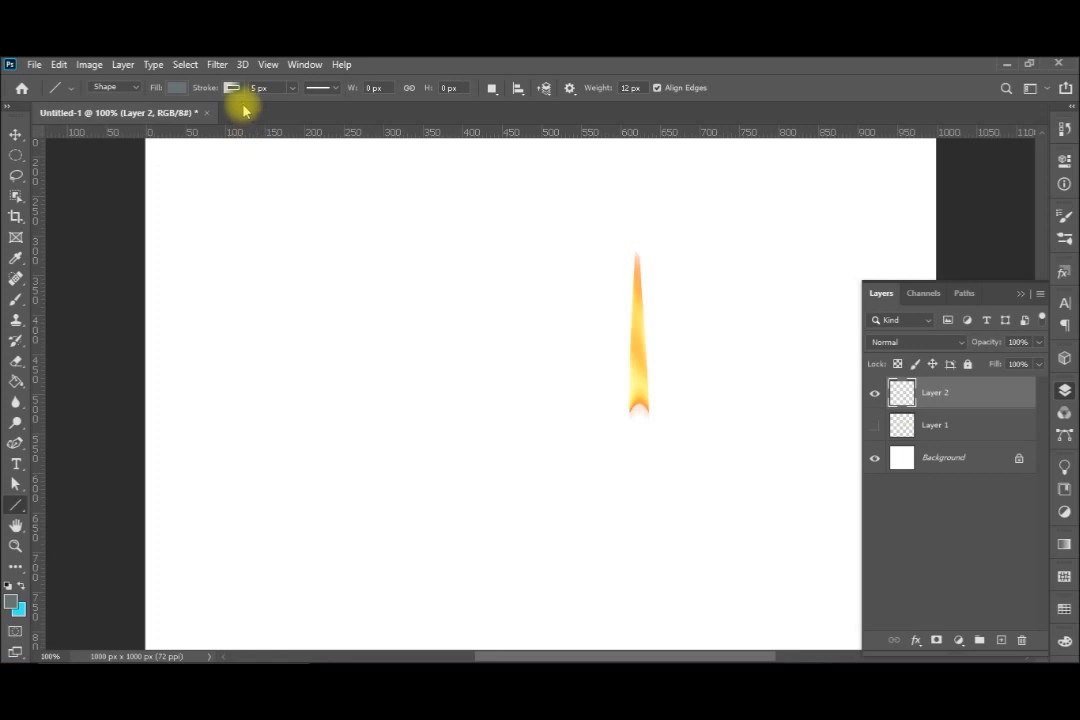
click(177, 88)
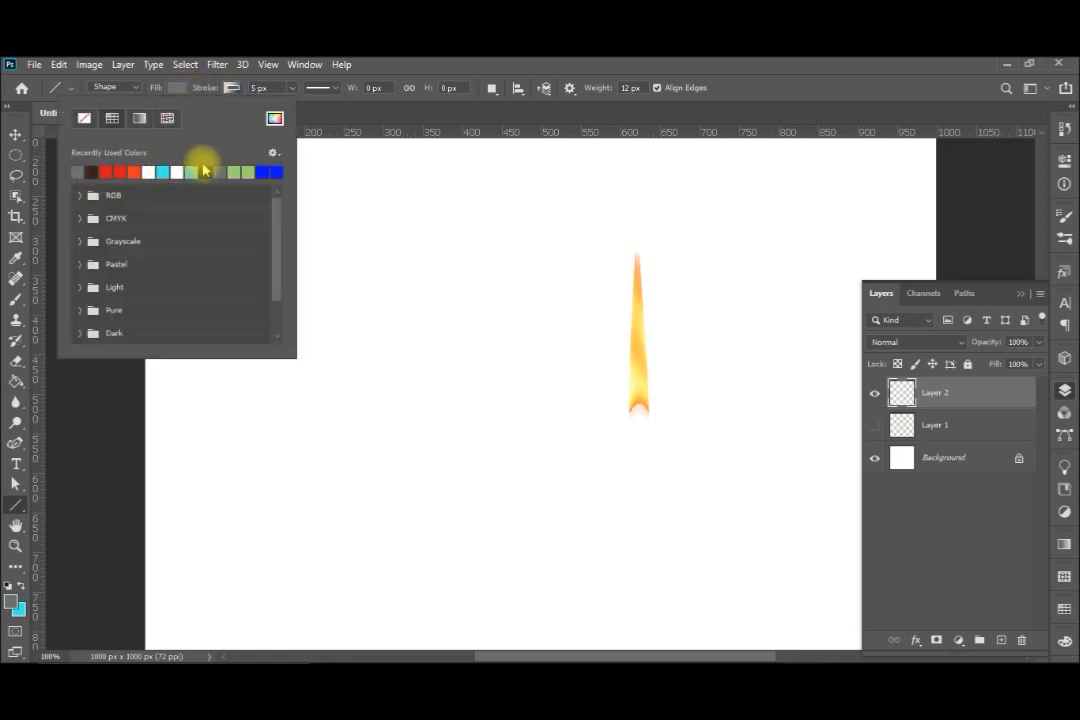
click(91, 172)
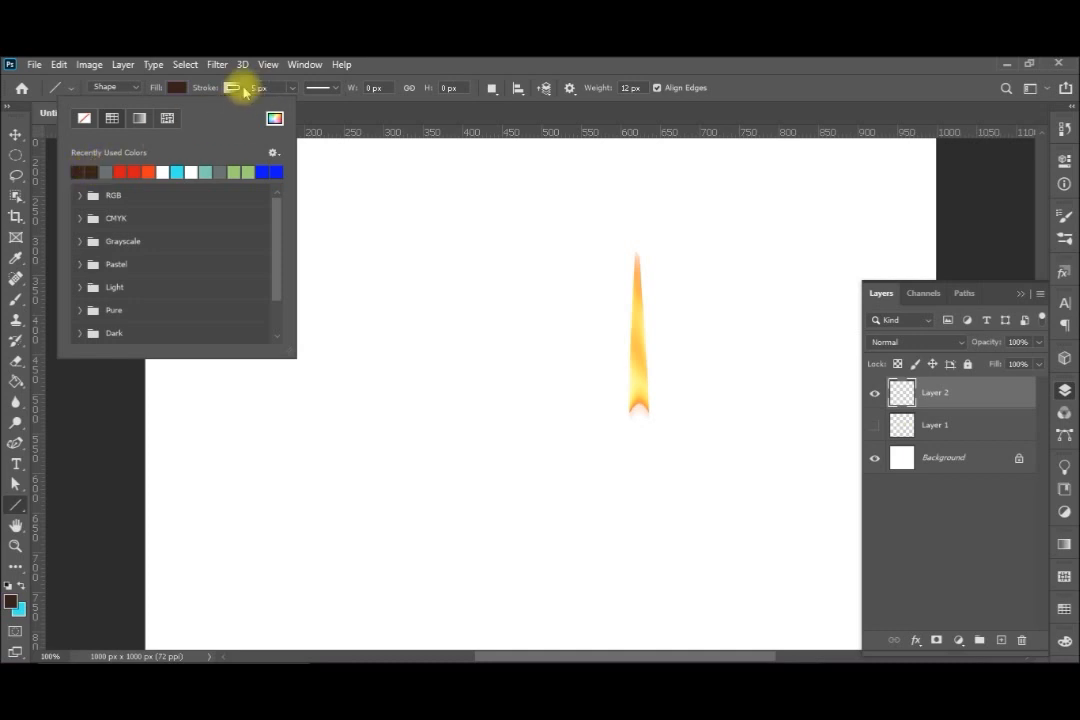
click(236, 88)
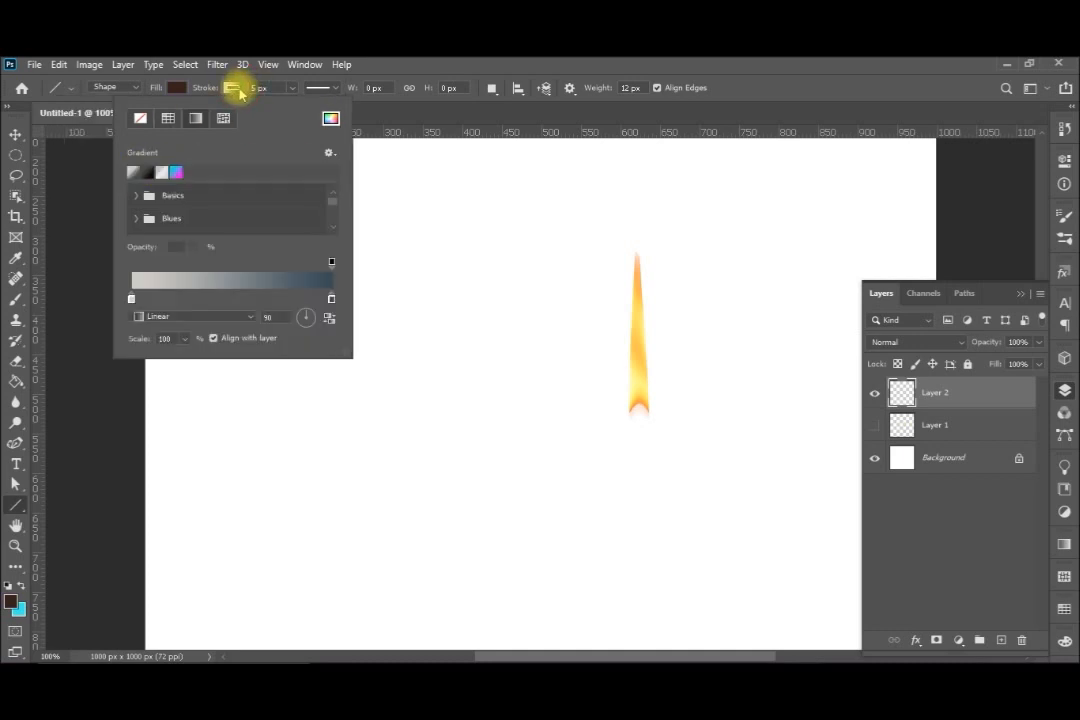
click(150, 173)
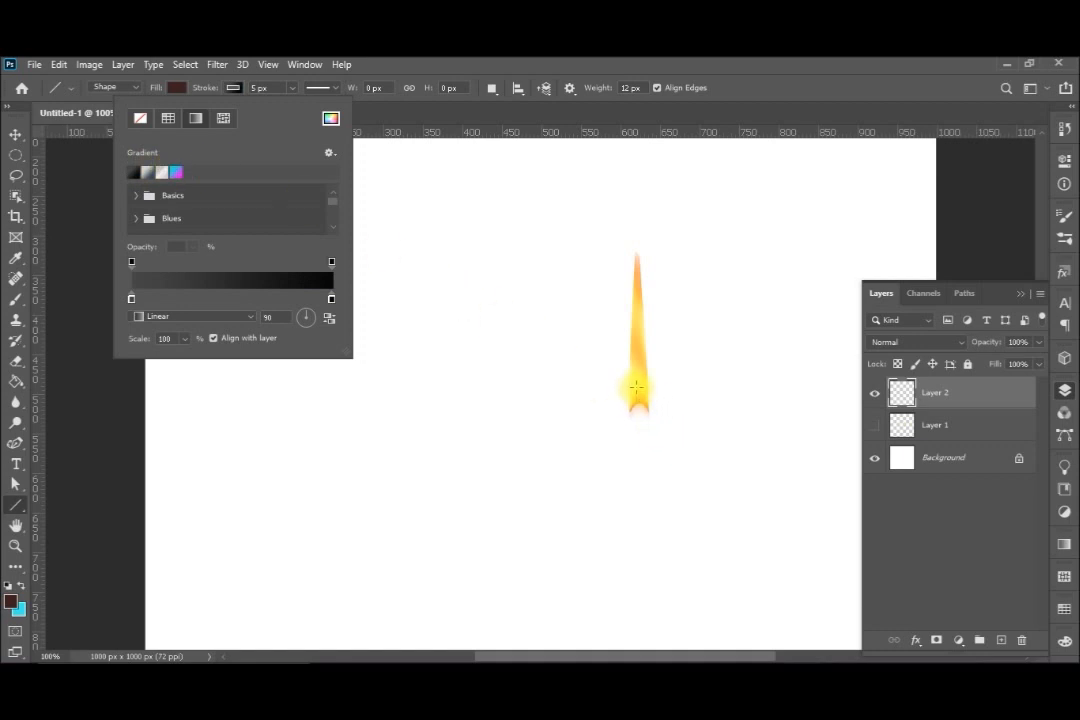
drag(636, 386, 638, 462)
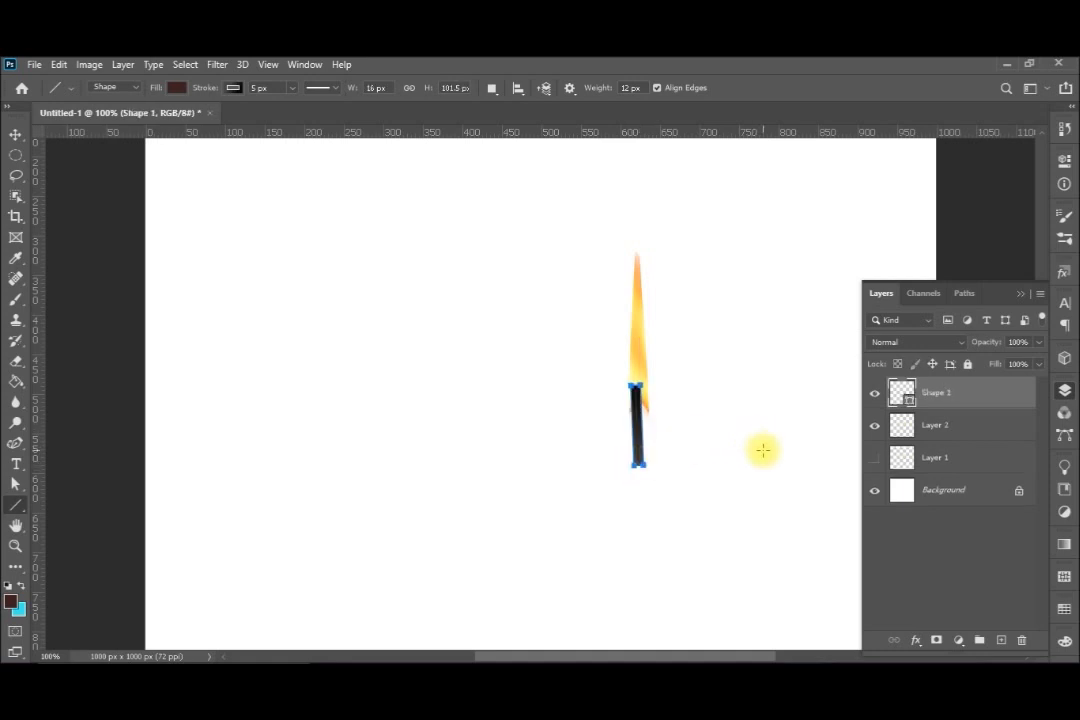
Step: Place Layer 2 above Shape 1 and center the flame and wick together horizontally on the canvas
drag(941, 427, 943, 382)
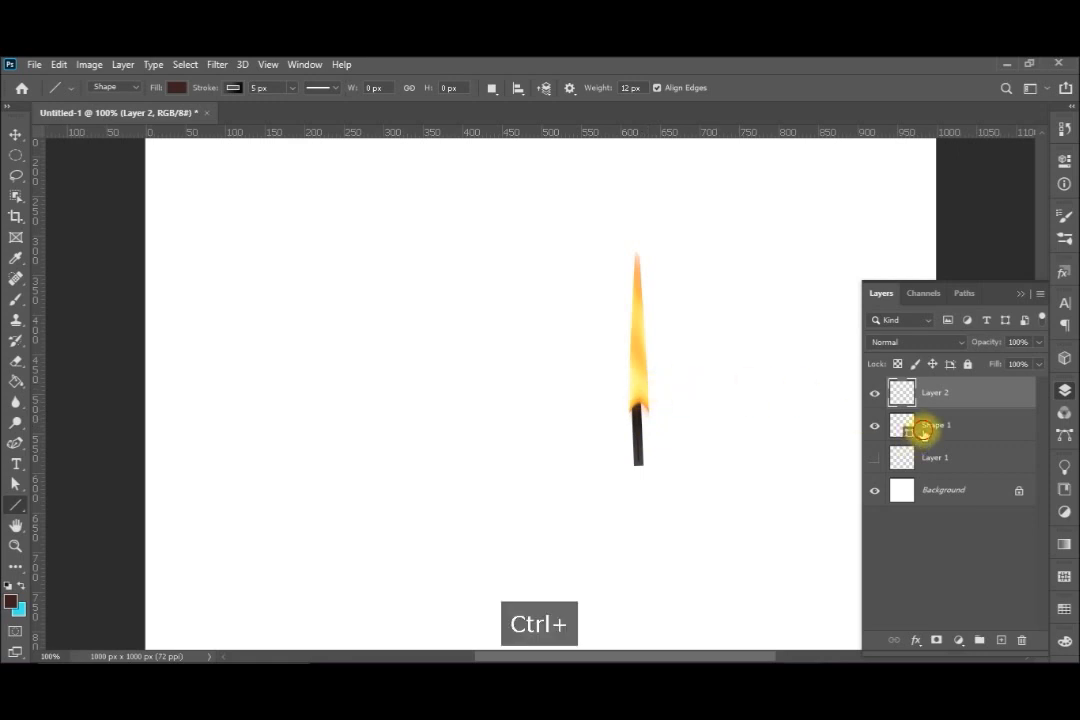
ctrl+click(922, 428)
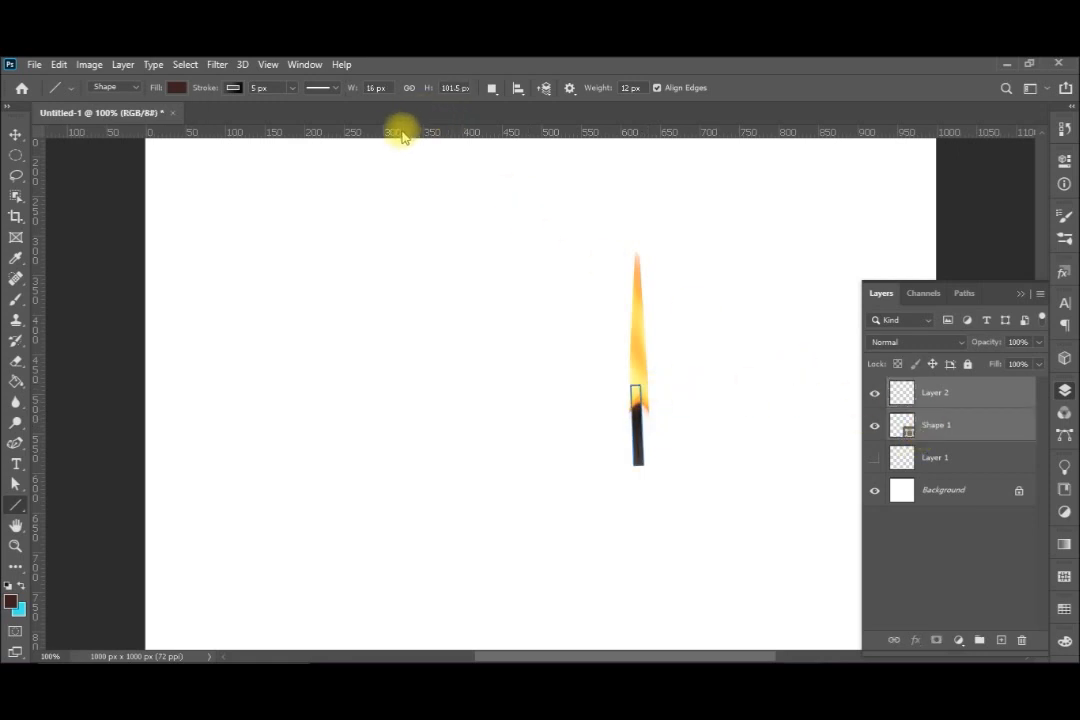
key(v)
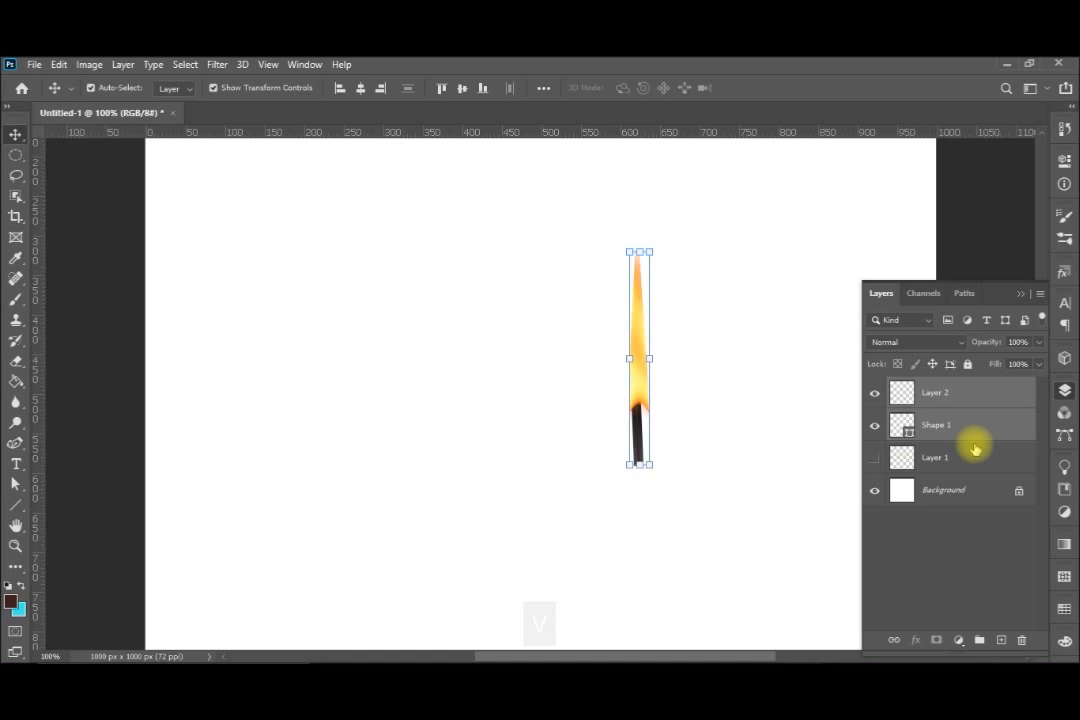
click(362, 88)
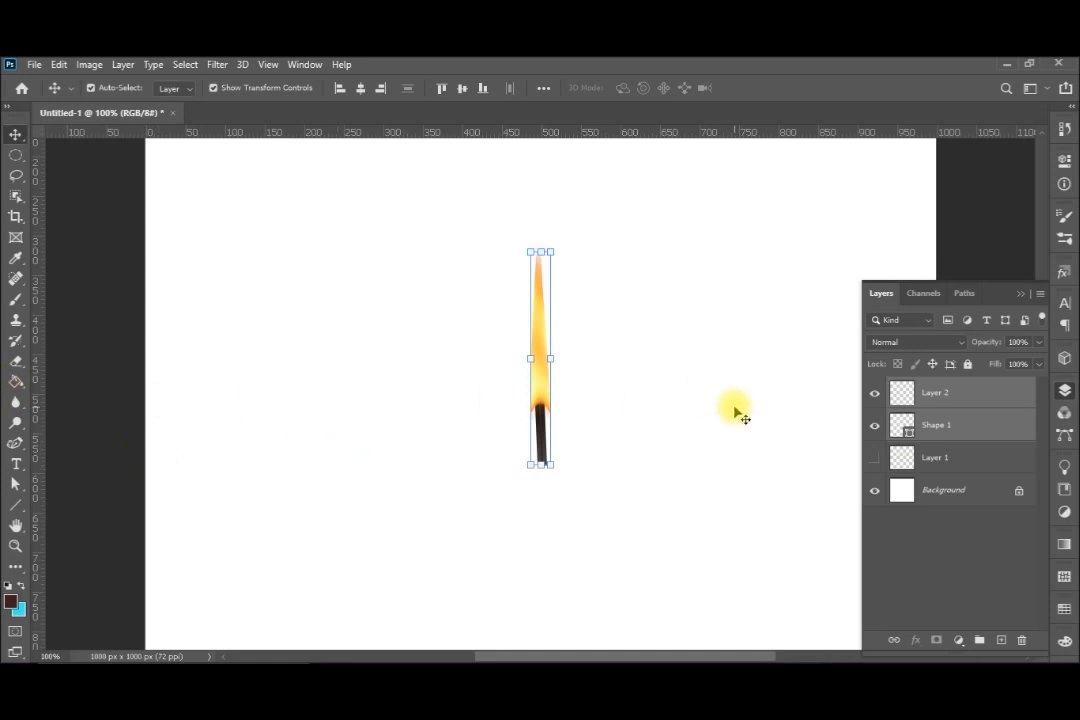
Step: Rename Layer 2 as flame
click(926, 428)
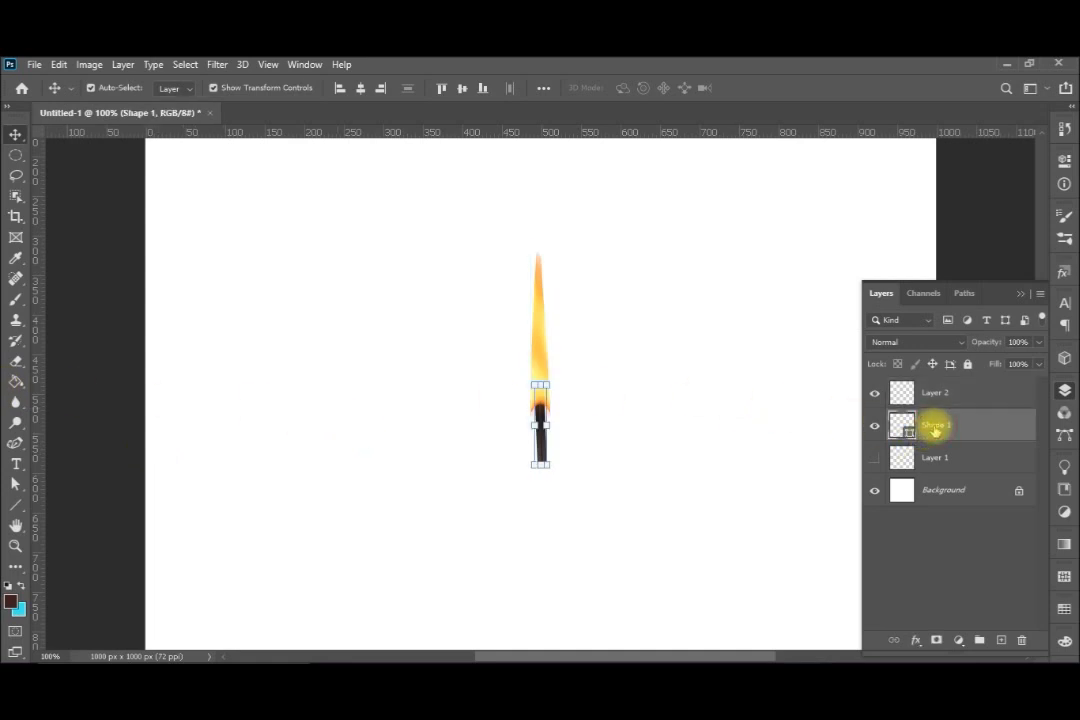
click(940, 404)
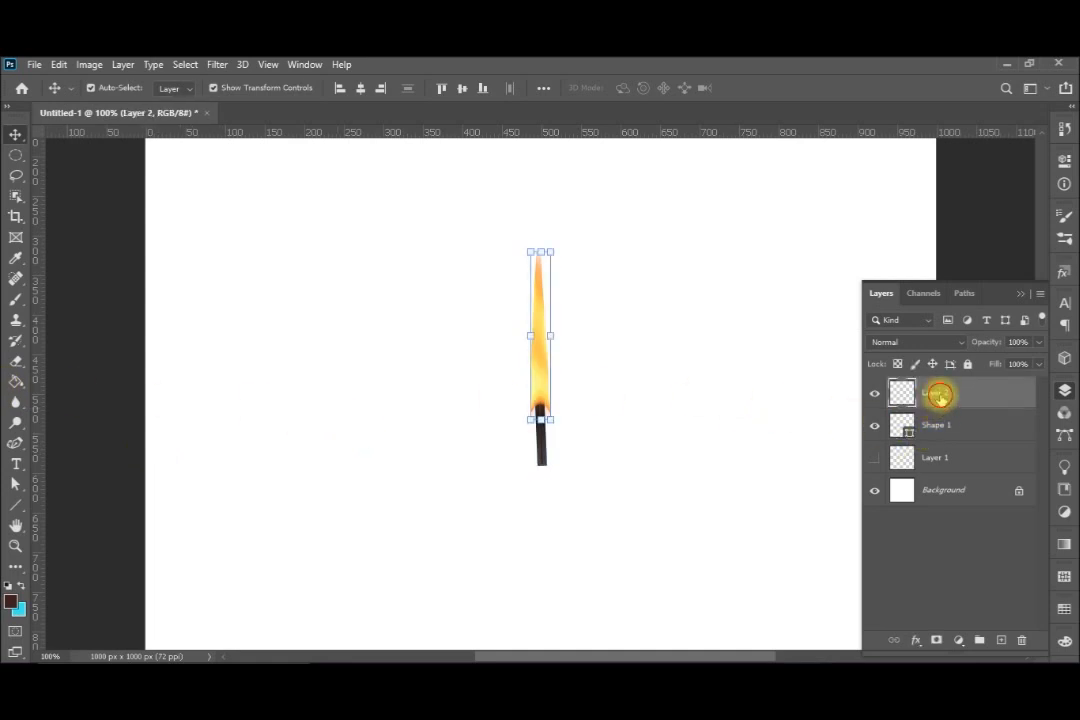
text(Flame)
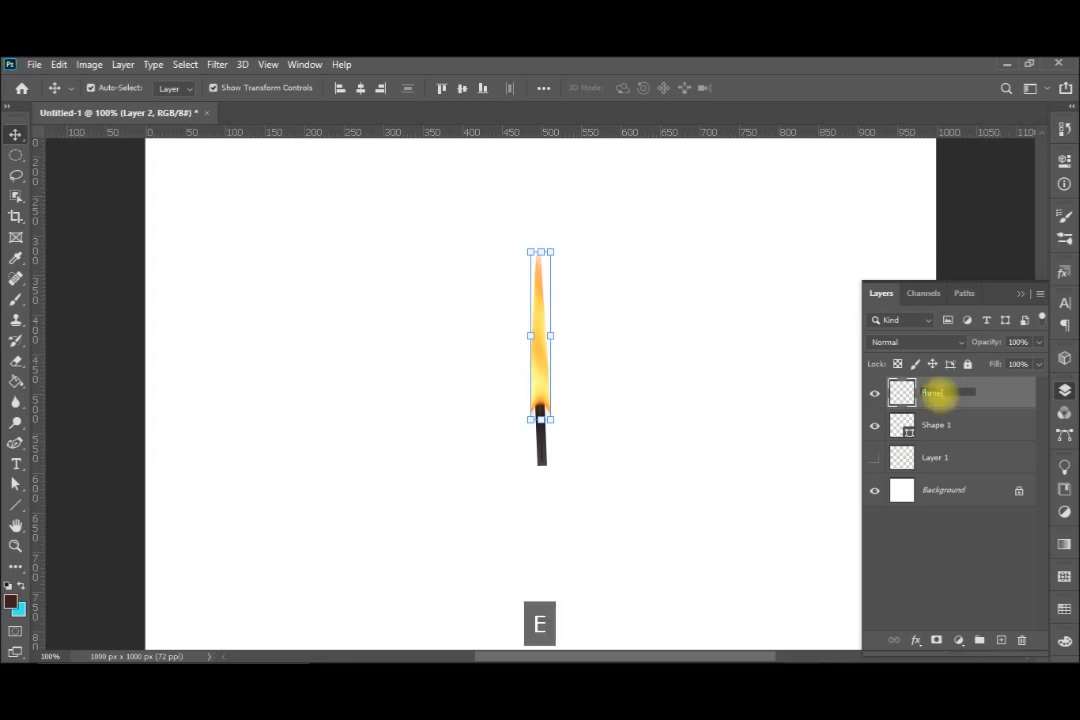
key(Return)
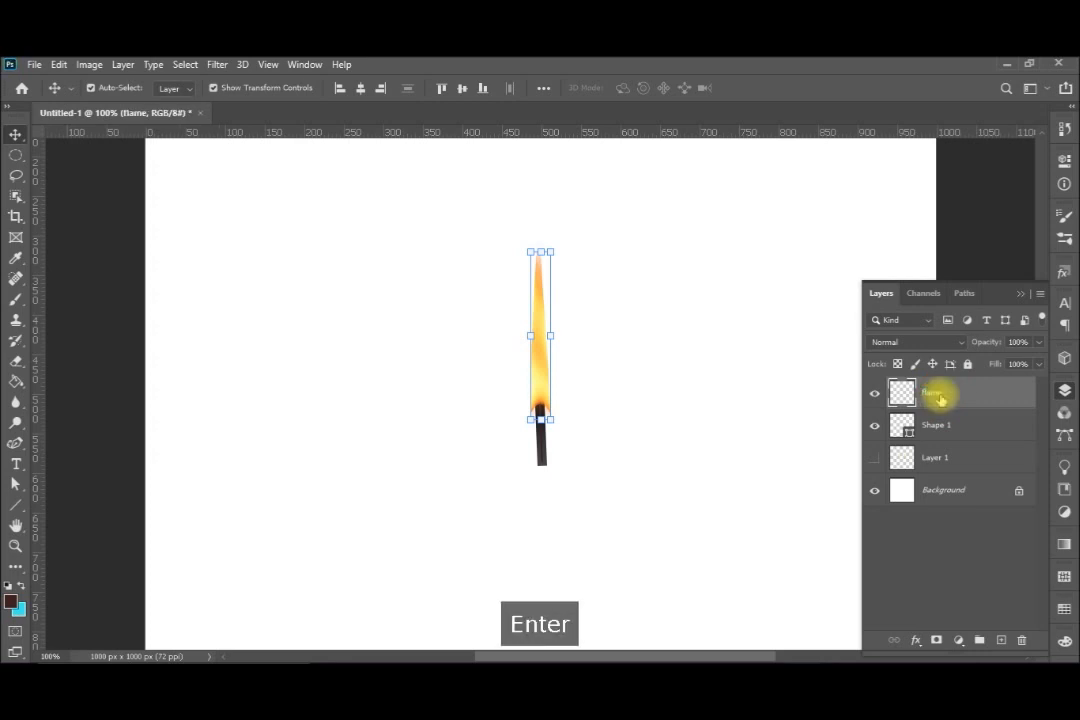
Step: Set the Eraser's opacity to 21% and lightly erase the flame where it covers the wick's upper end
click(16, 362)
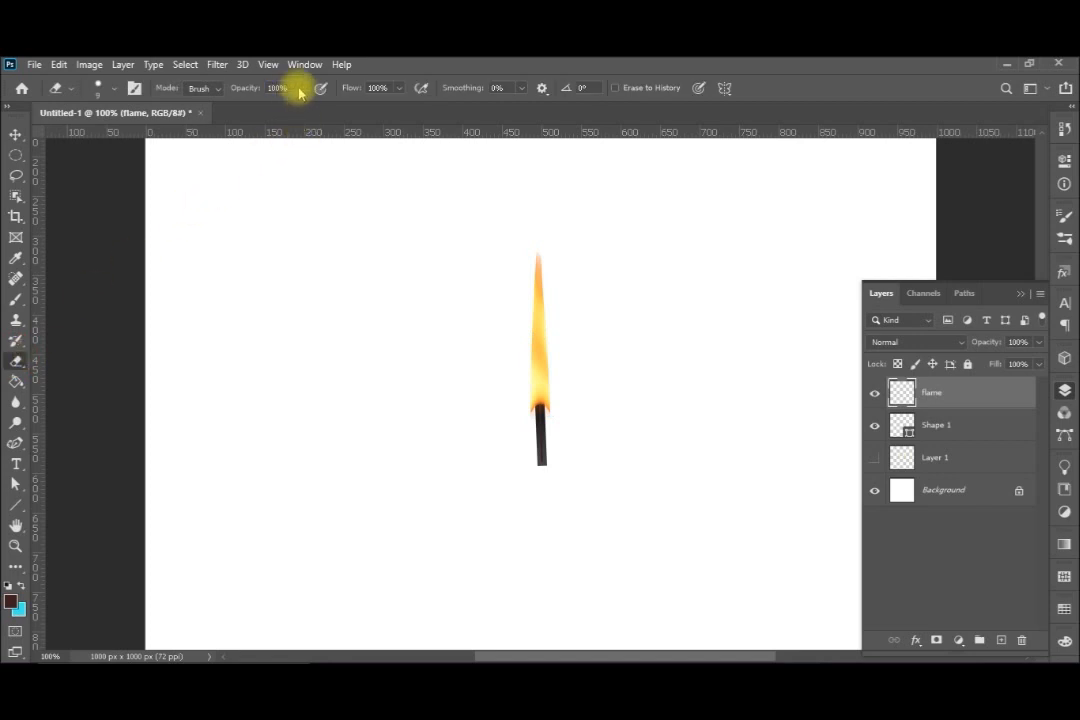
click(299, 89)
drag(297, 106, 232, 112)
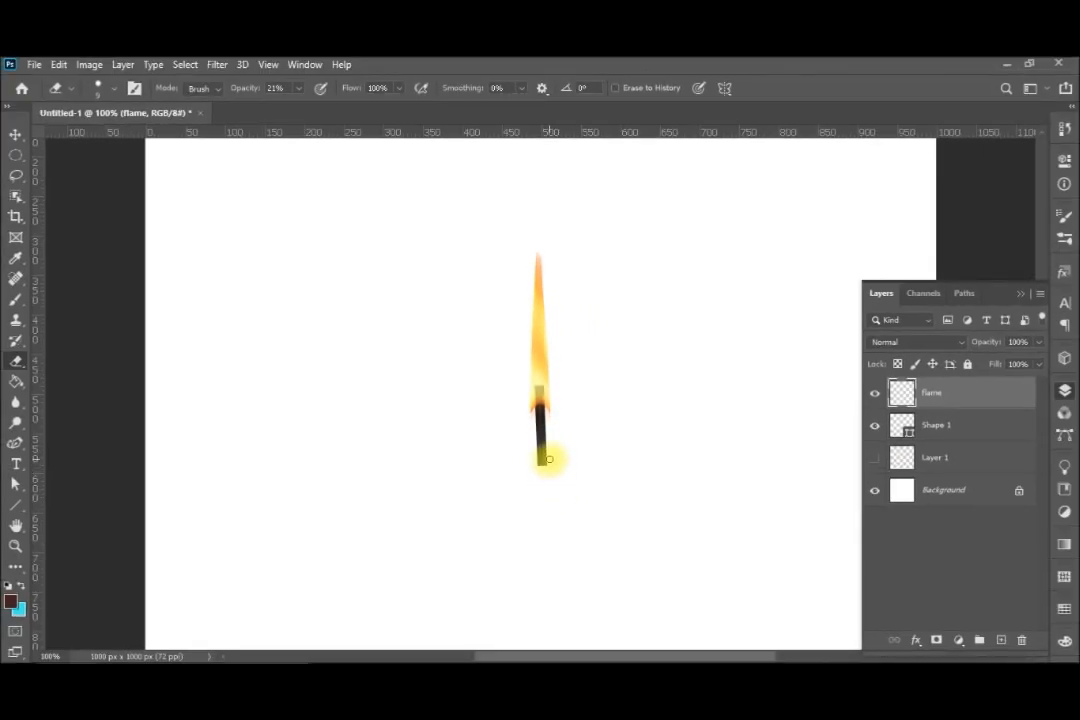
Step: Nudge the wick on the Shape 1 layer slightly upward into the flame
click(931, 427)
key(v)
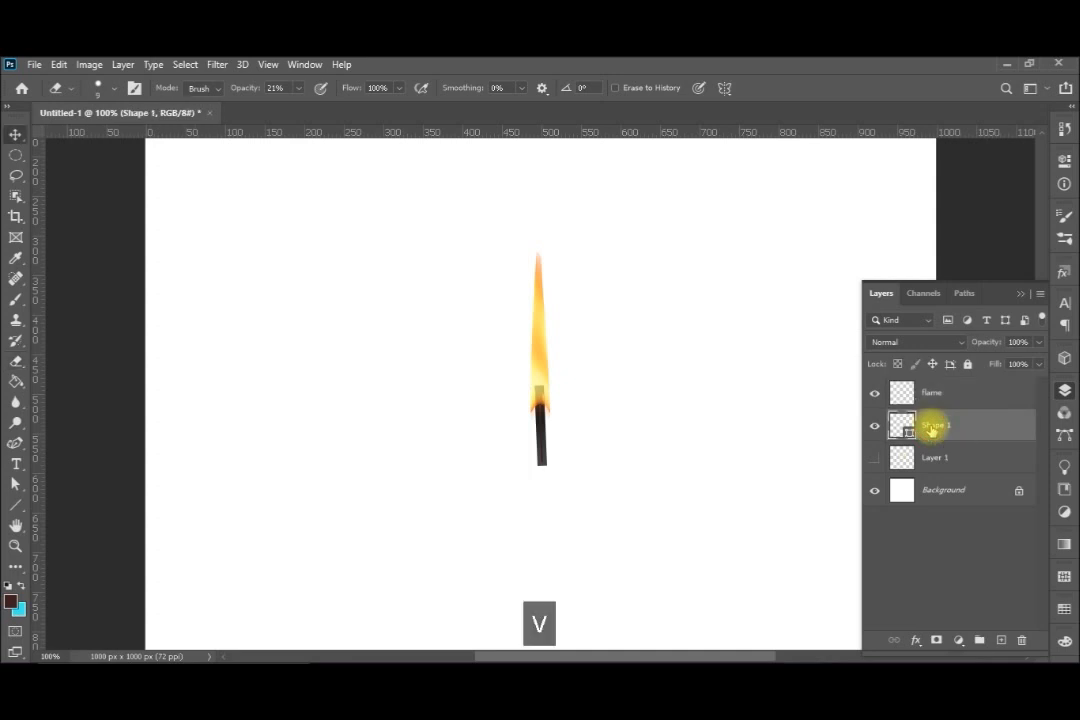
key(Up)
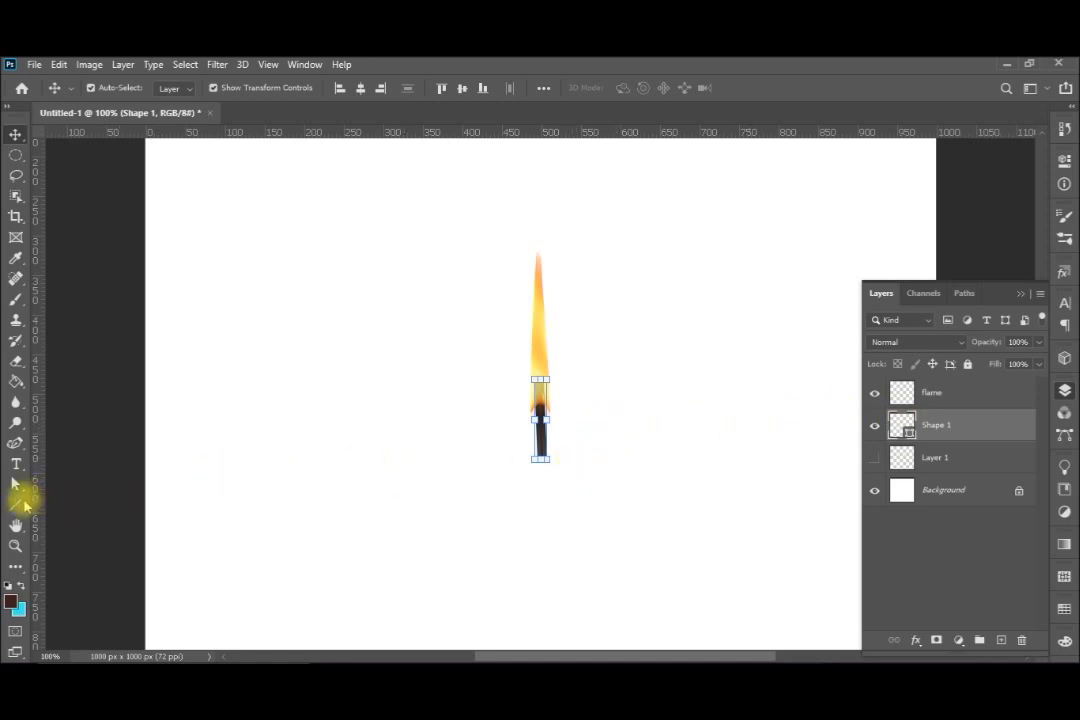
Step: Draw a flat ellipse about 157 px wide and 24 px high at the wick's lower end
click(22, 500)
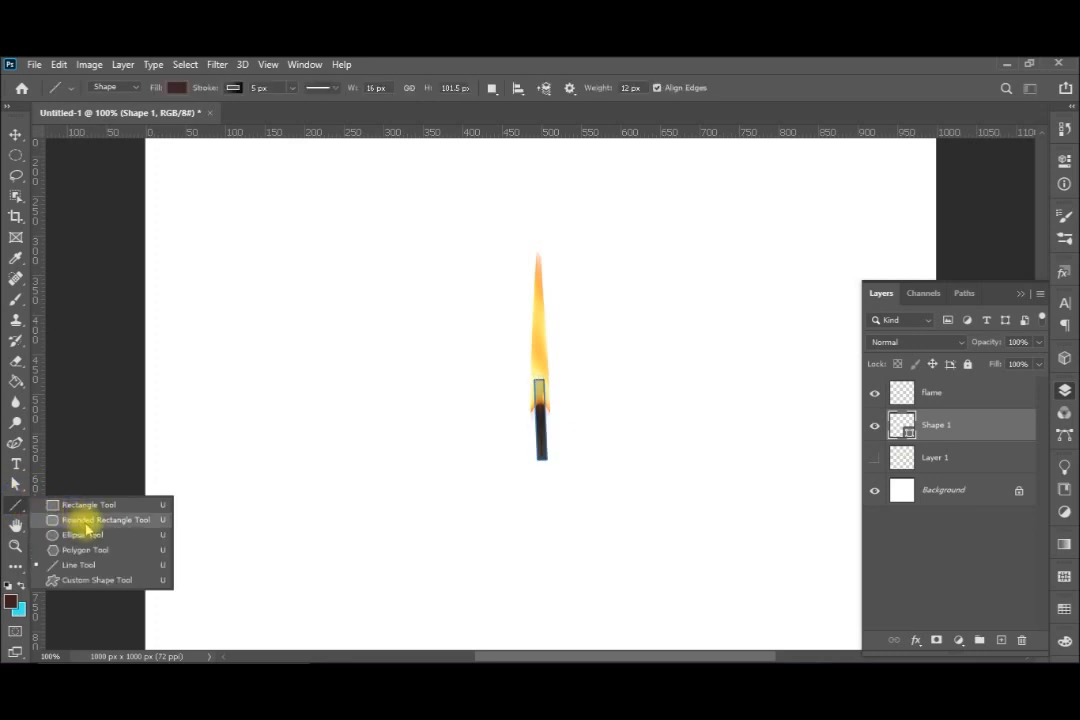
click(89, 535)
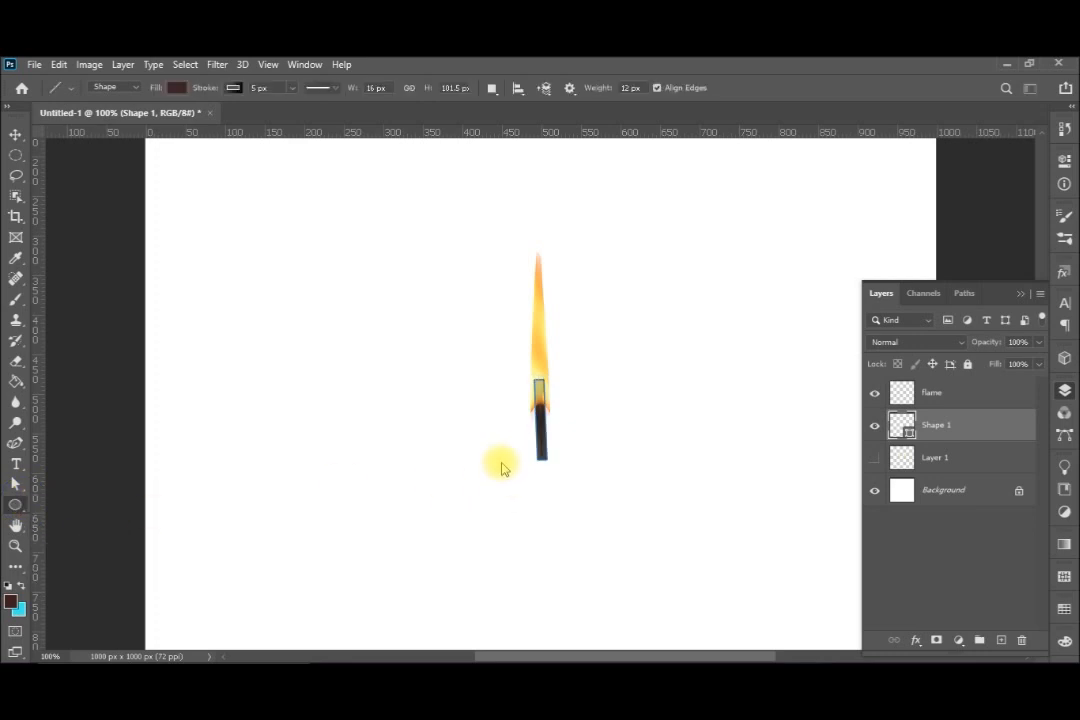
drag(496, 459, 619, 477)
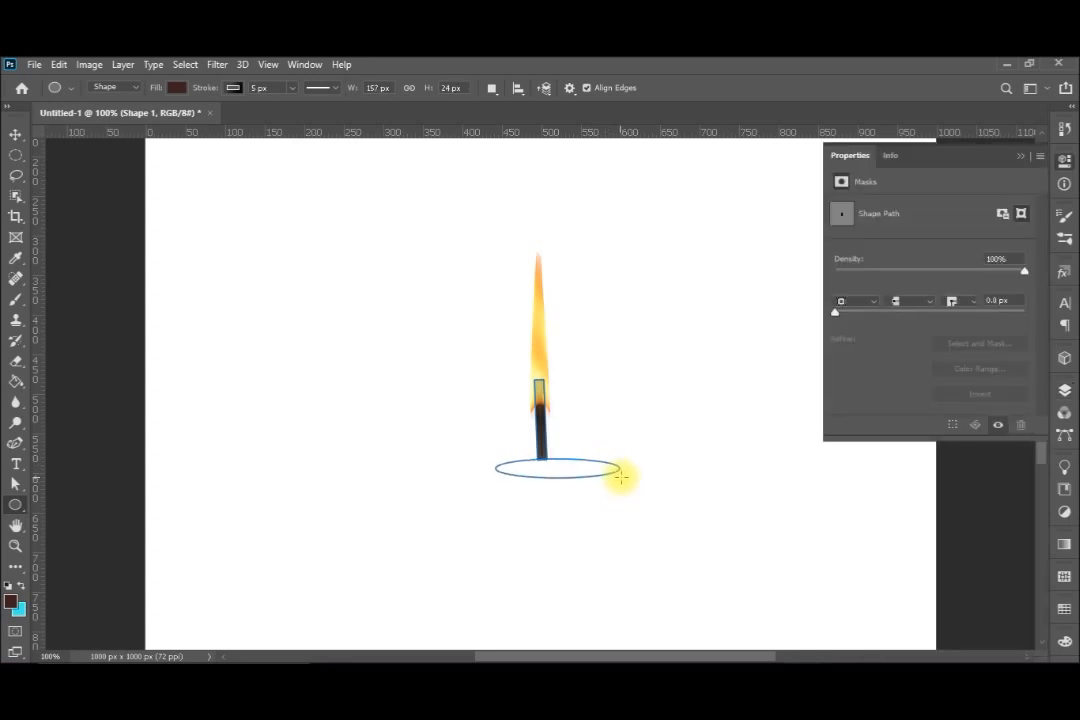
Step: Give the ellipse a gray fill and a linear gradient stroke from light gray to dark blue
click(180, 89)
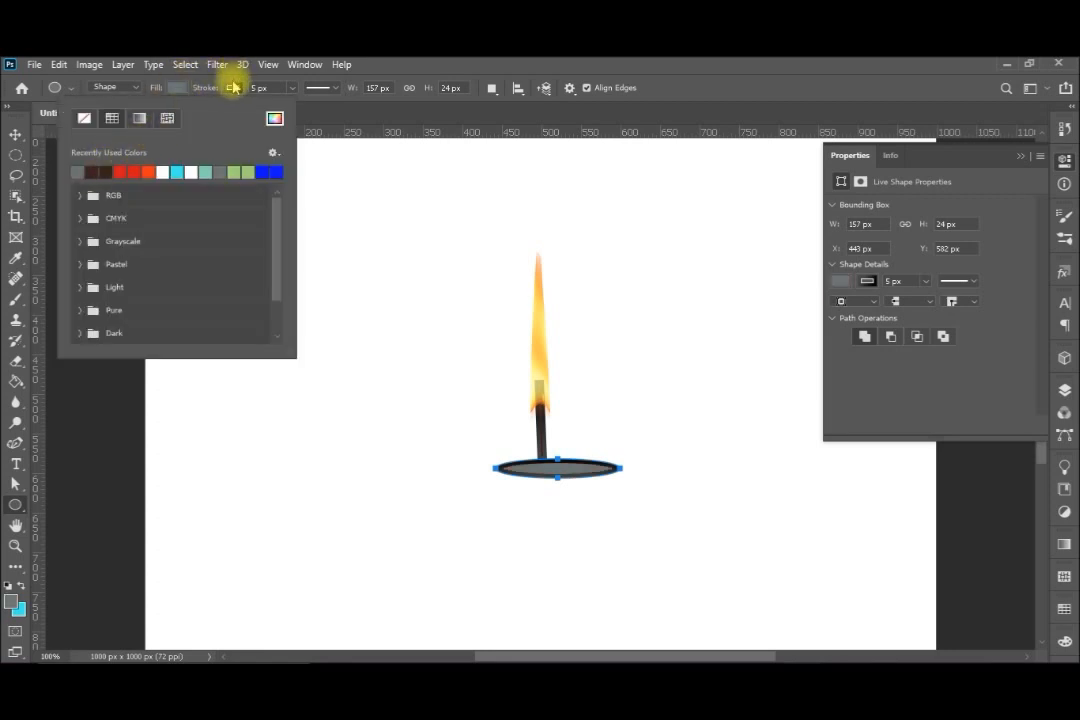
click(233, 88)
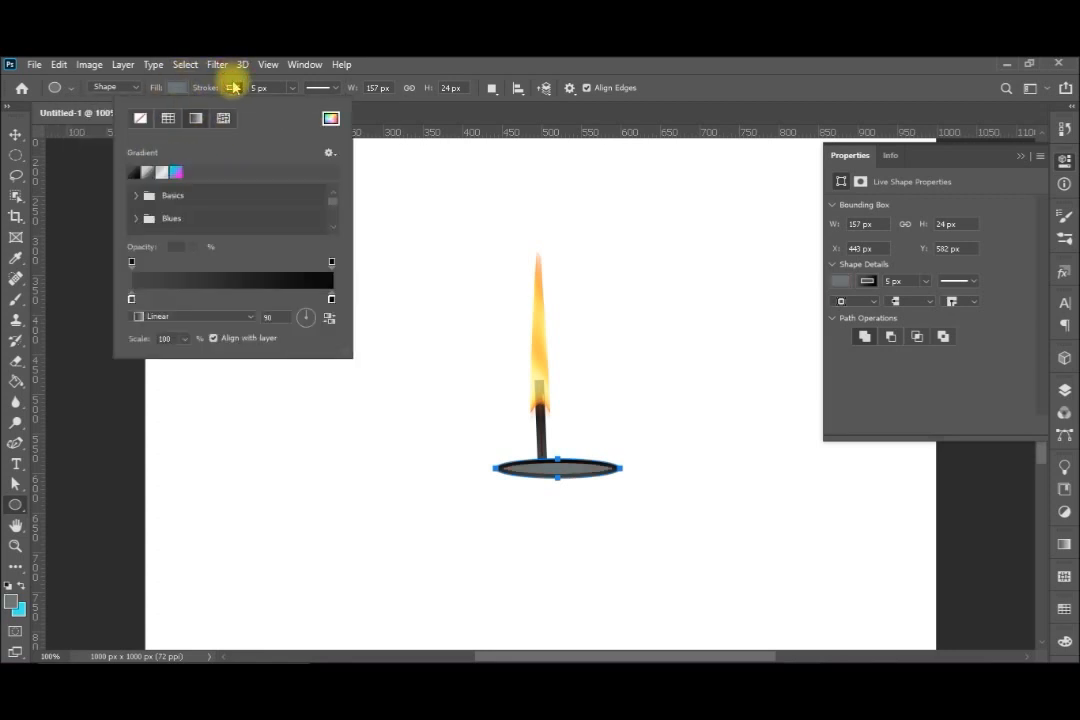
click(147, 172)
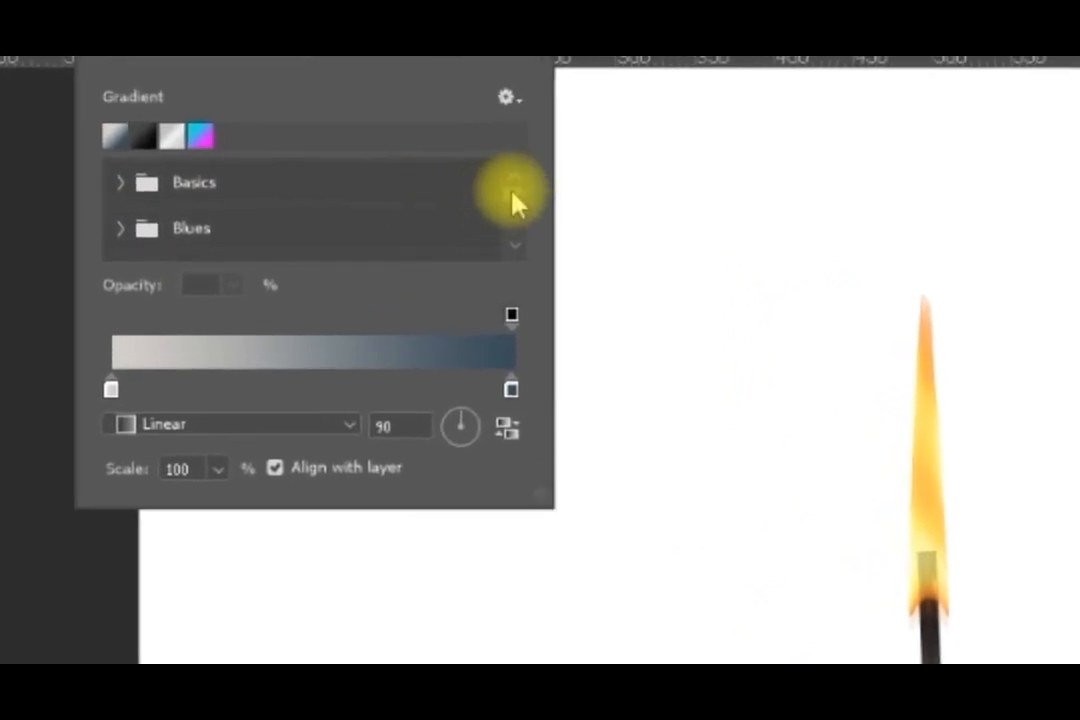
Step: Browse the gradient presets for the ellipse's stroke and examine the swatches in the Grays group
drag(513, 203, 513, 247)
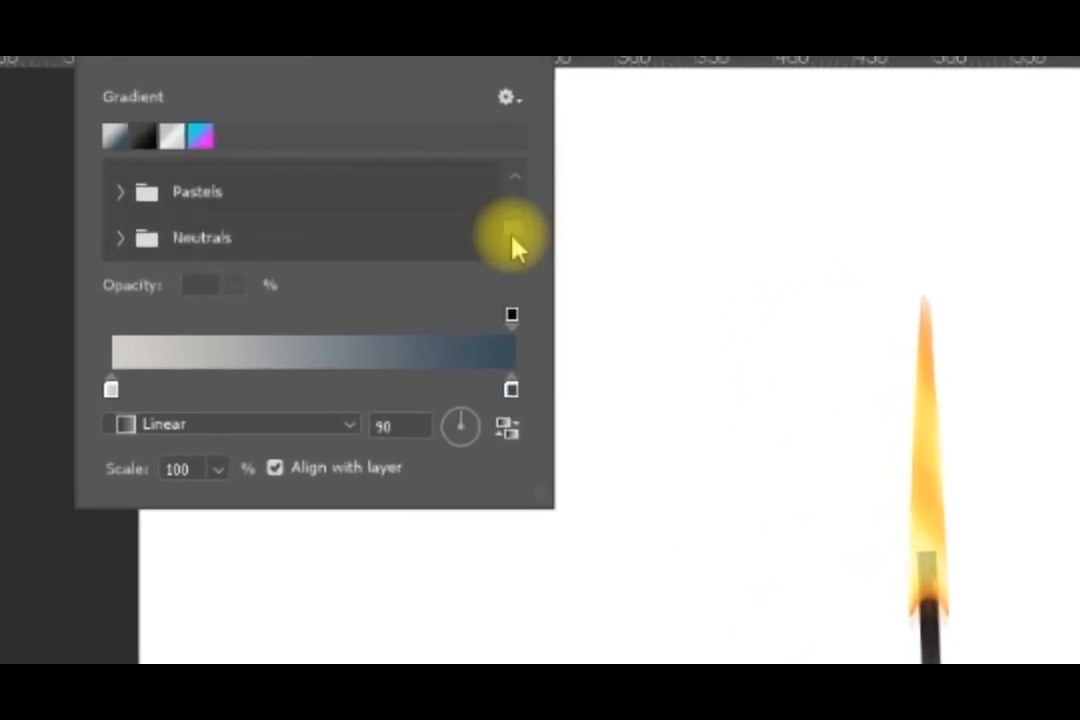
click(513, 178)
click(512, 177)
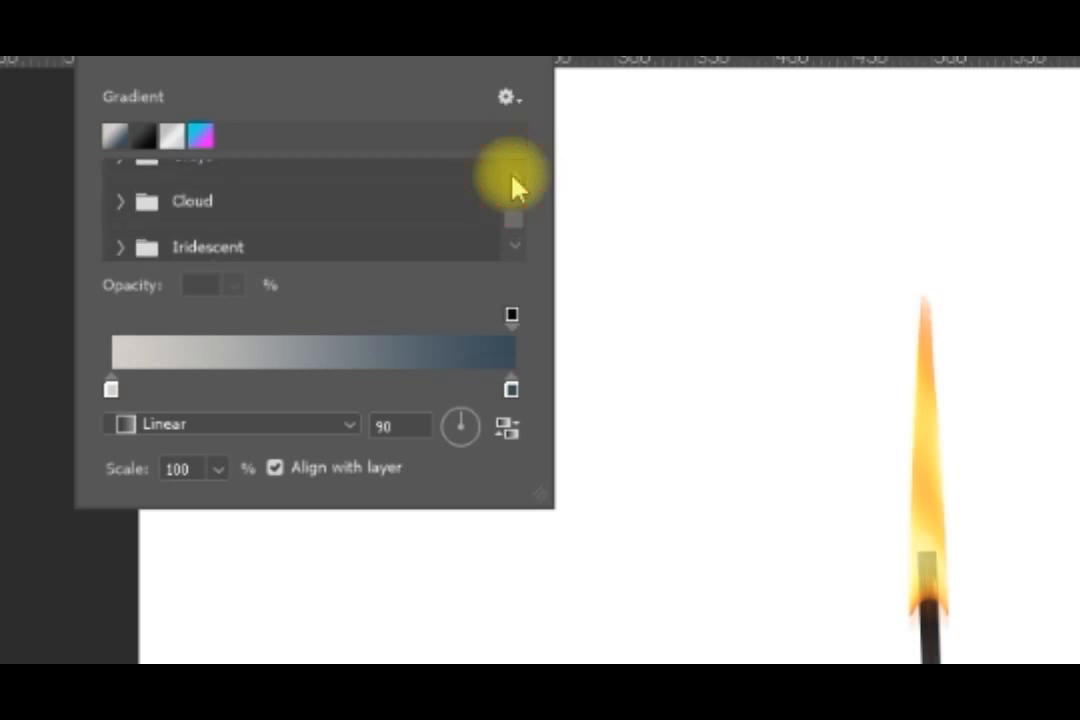
click(513, 180)
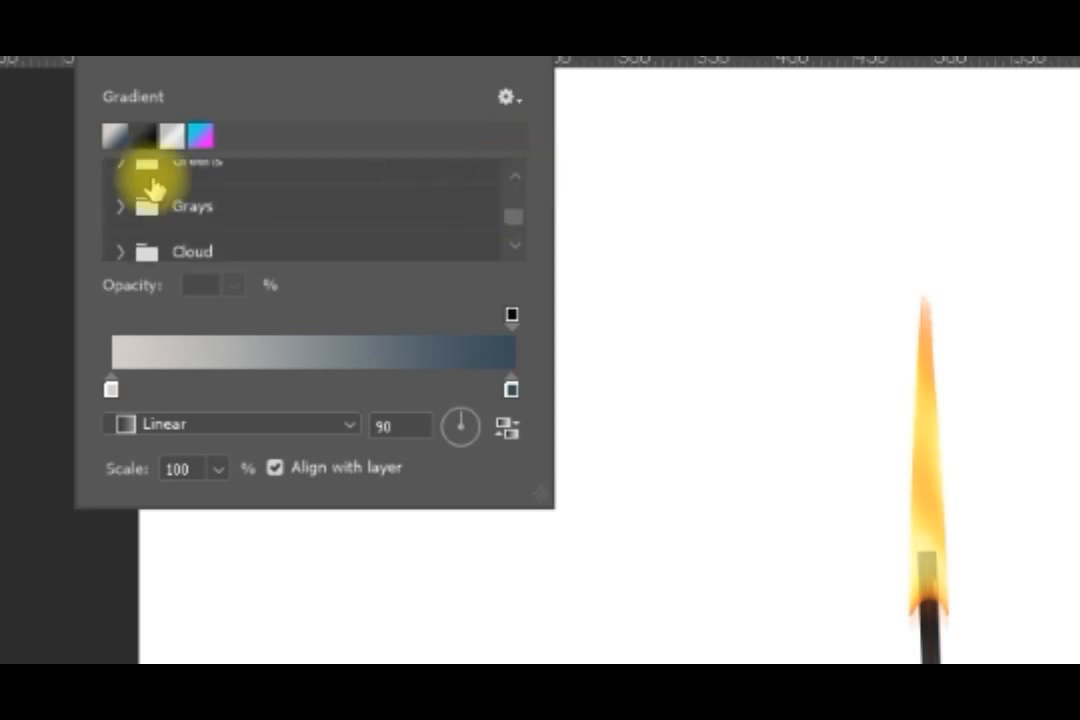
click(121, 206)
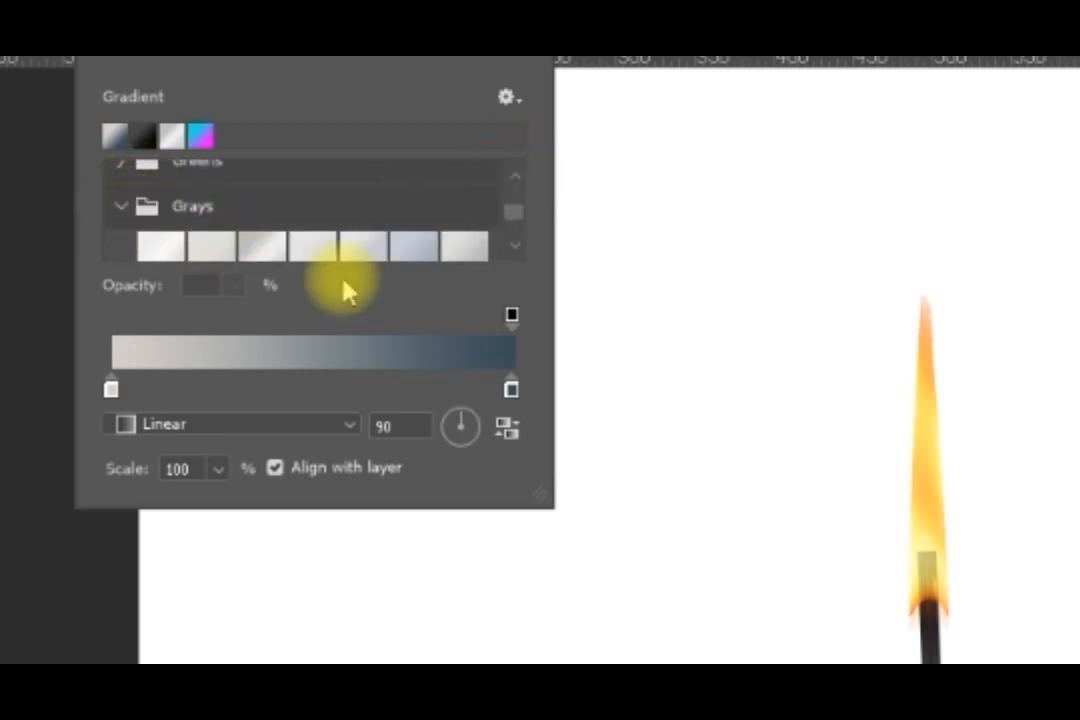
click(515, 256)
click(514, 250)
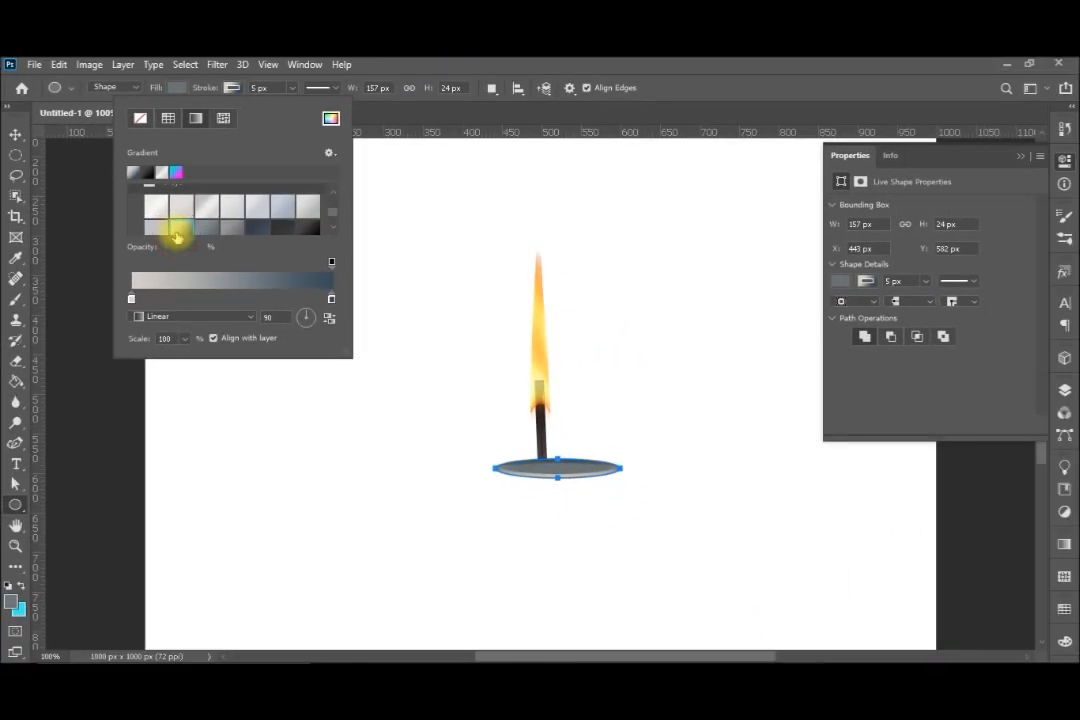
click(182, 92)
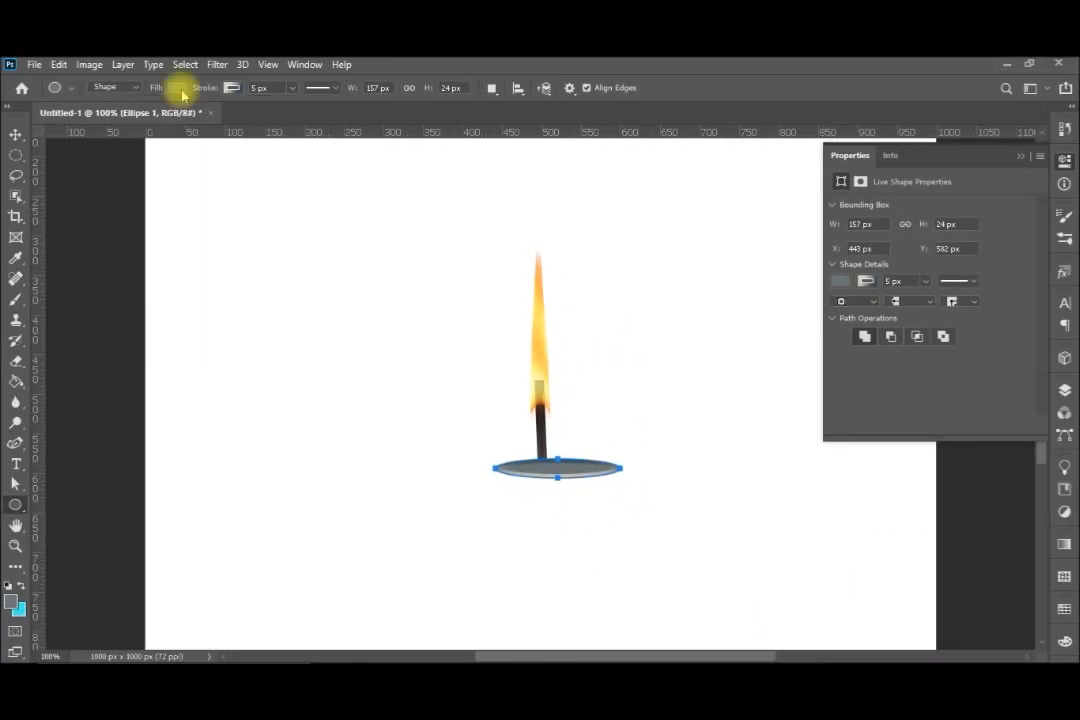
Step: Duplicate the ellipse and place the copy directly beneath the original, about 46 px lower
key(v)
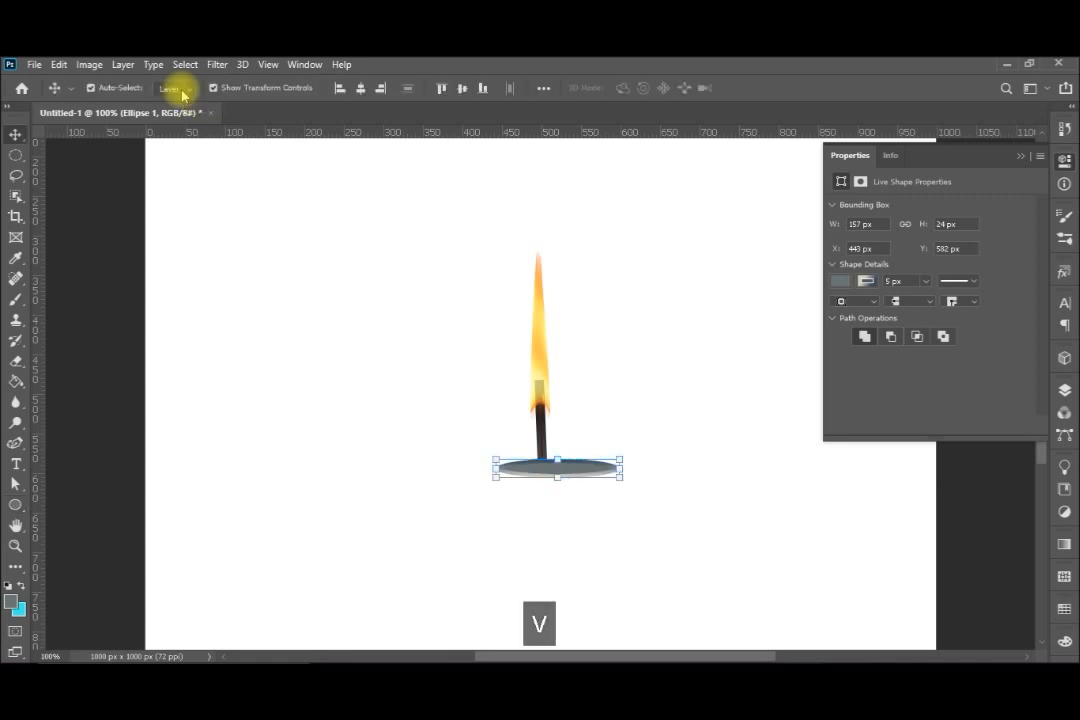
key(ctrl+v)
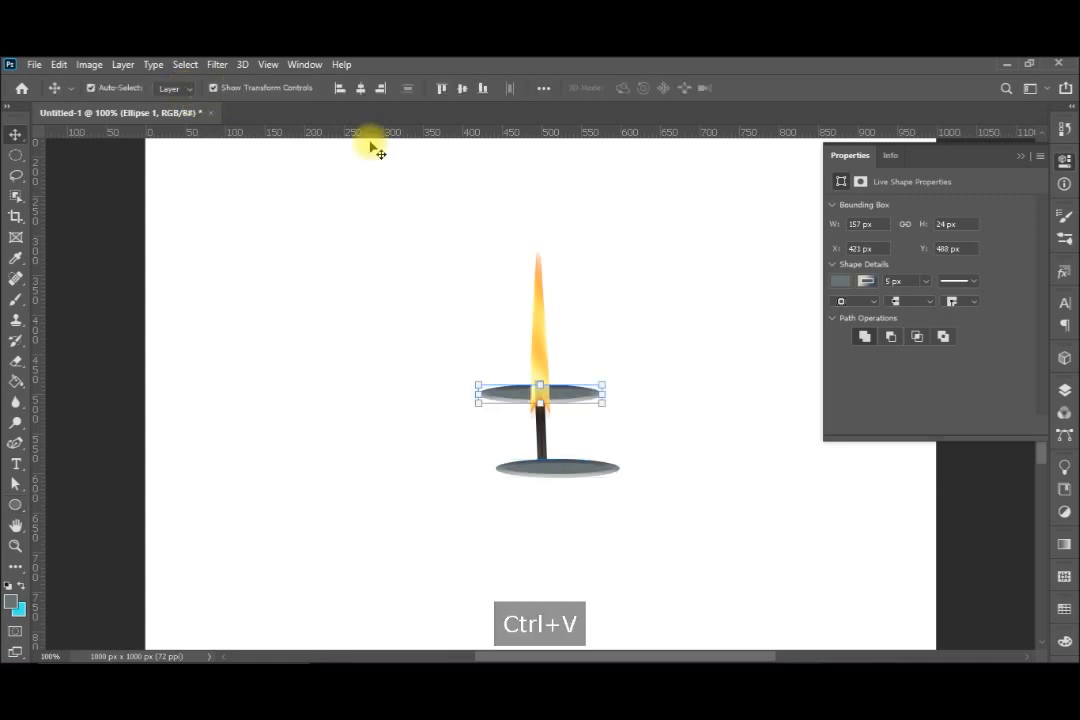
drag(569, 397, 589, 509)
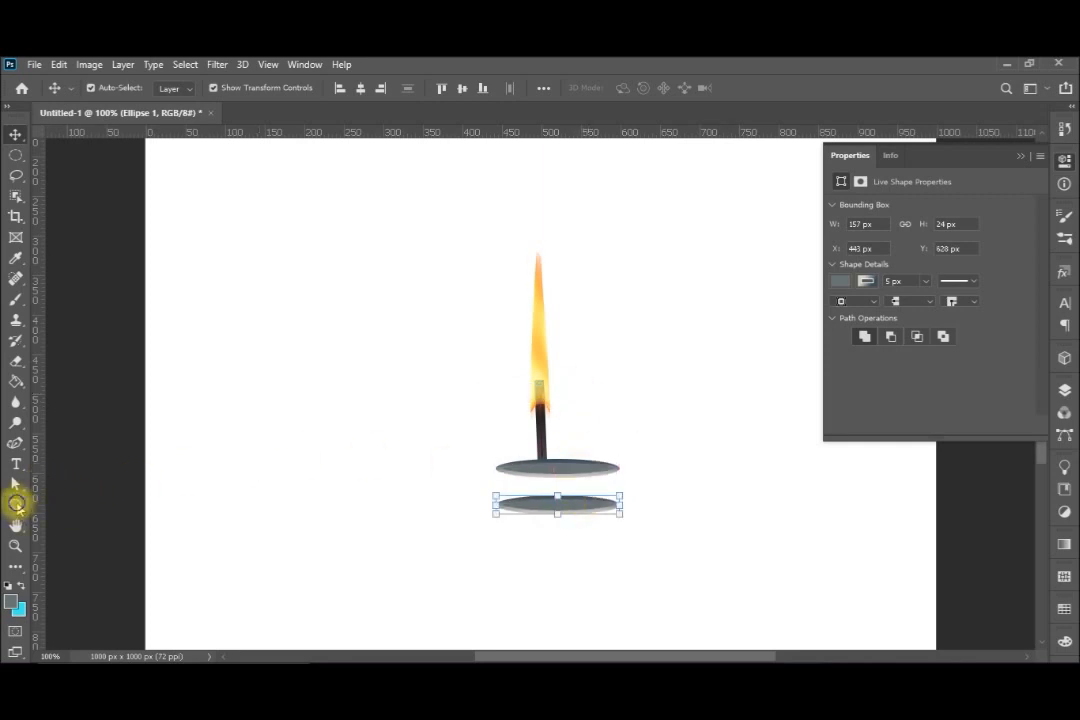
Step: Draw a rectangle about 154 px wide and 46 px high joining the two ellipses as the candle's side
click(17, 503)
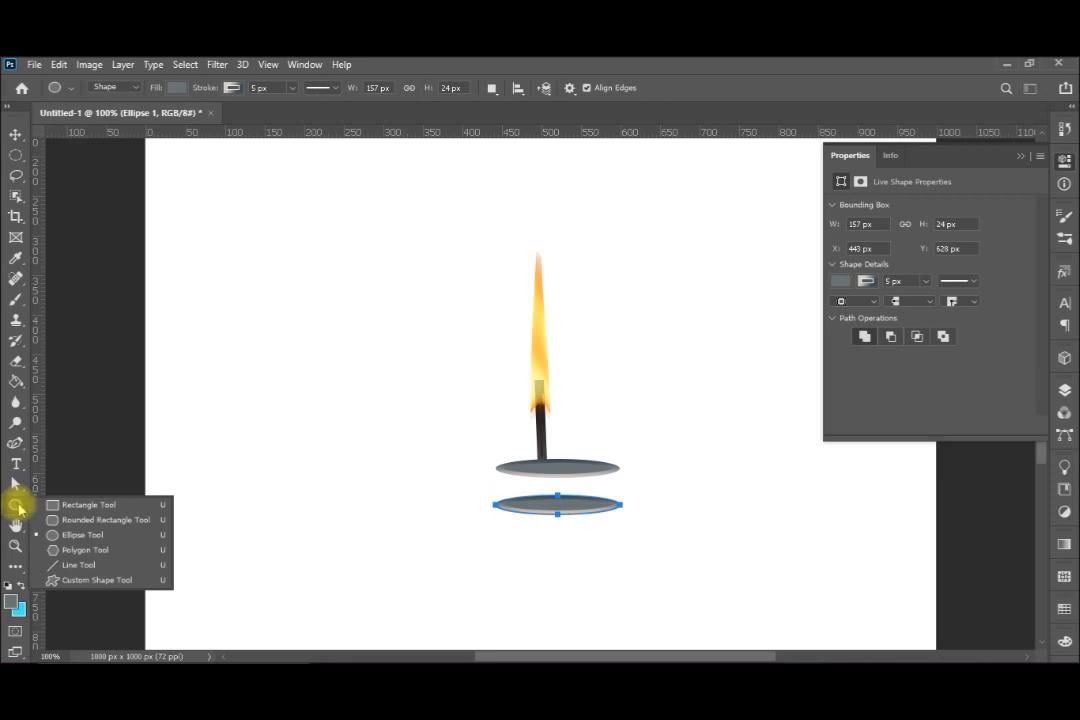
click(68, 504)
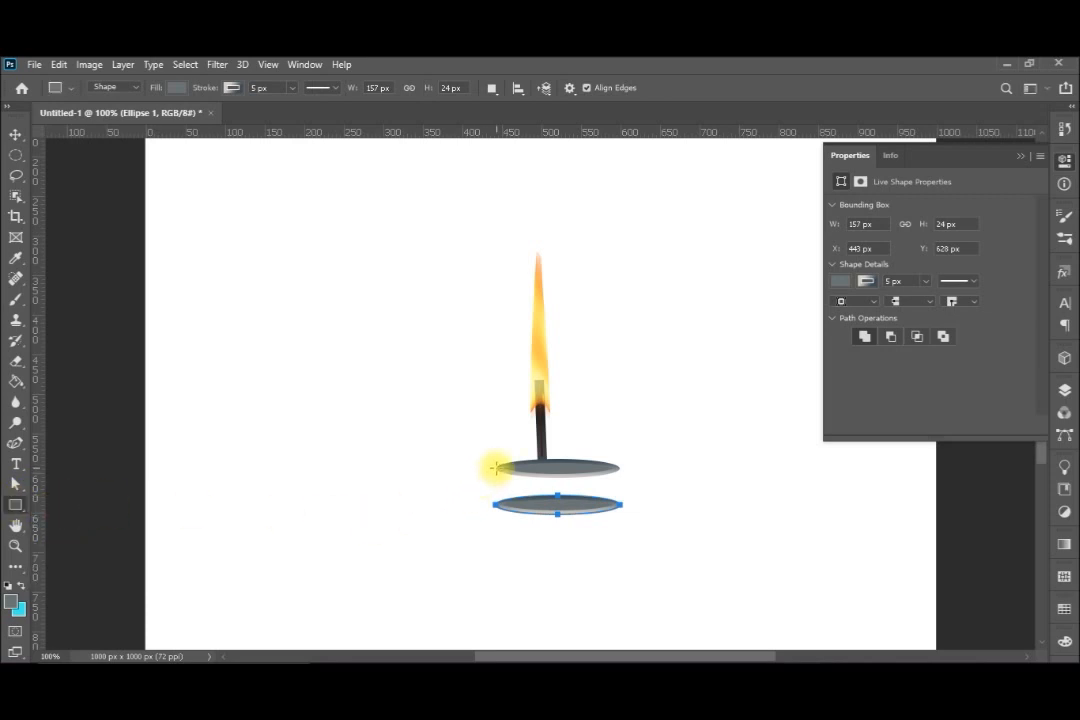
drag(496, 467, 619, 504)
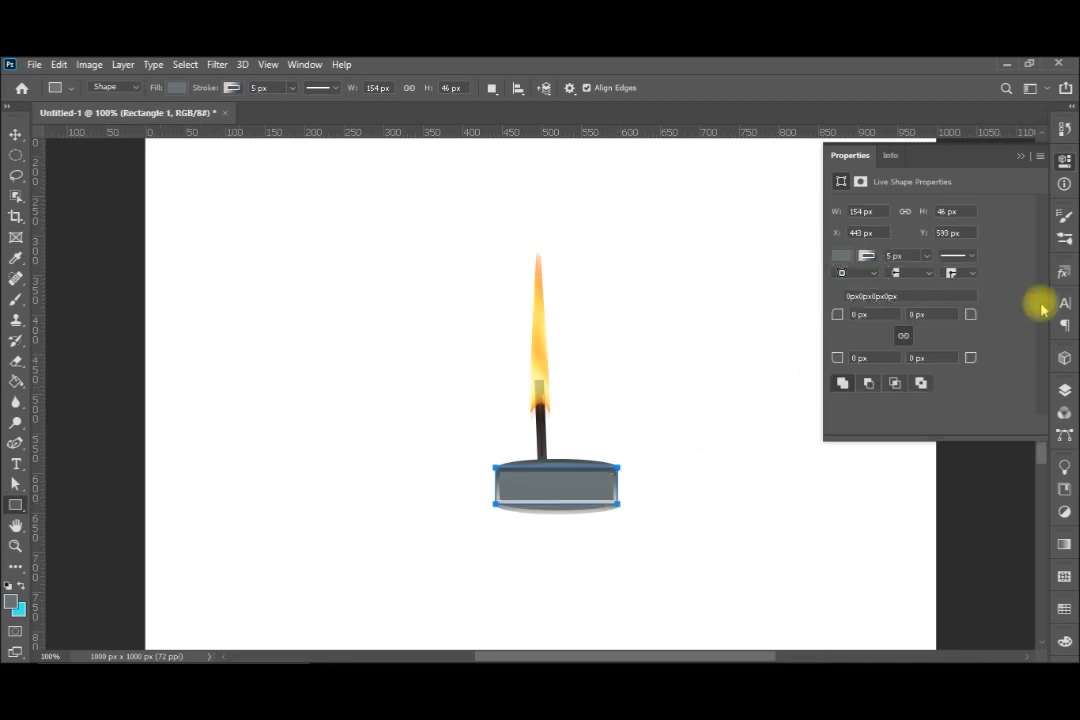
Step: Align the horizontal centers of all layers from flame down to Shape 1
key(F7)
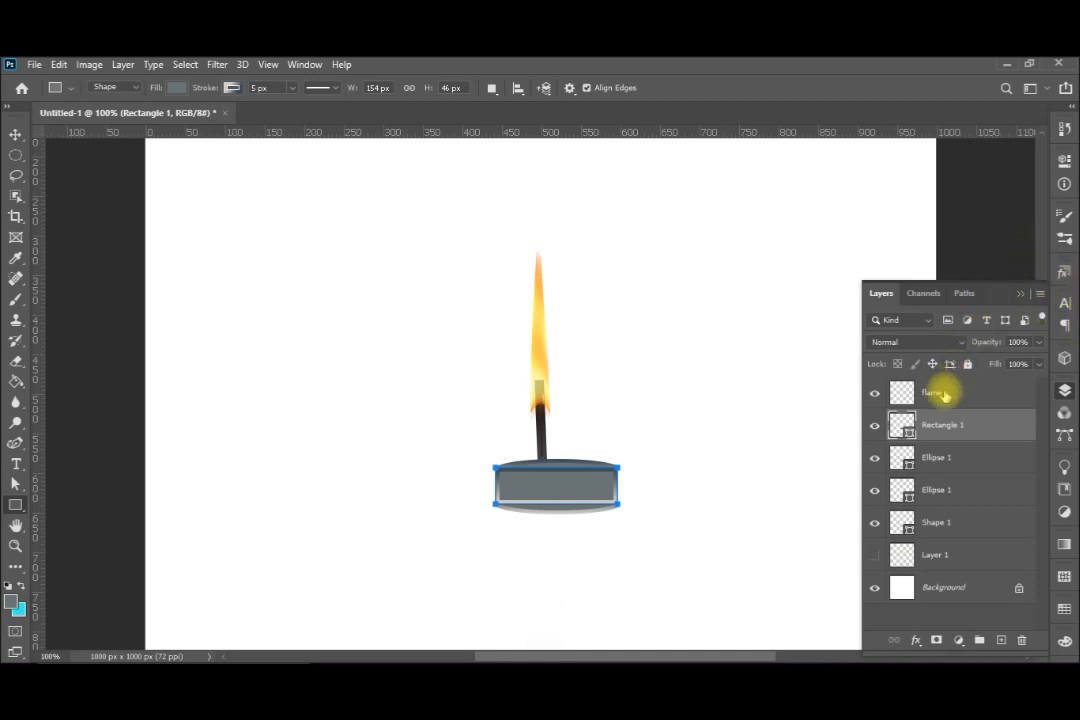
click(940, 394)
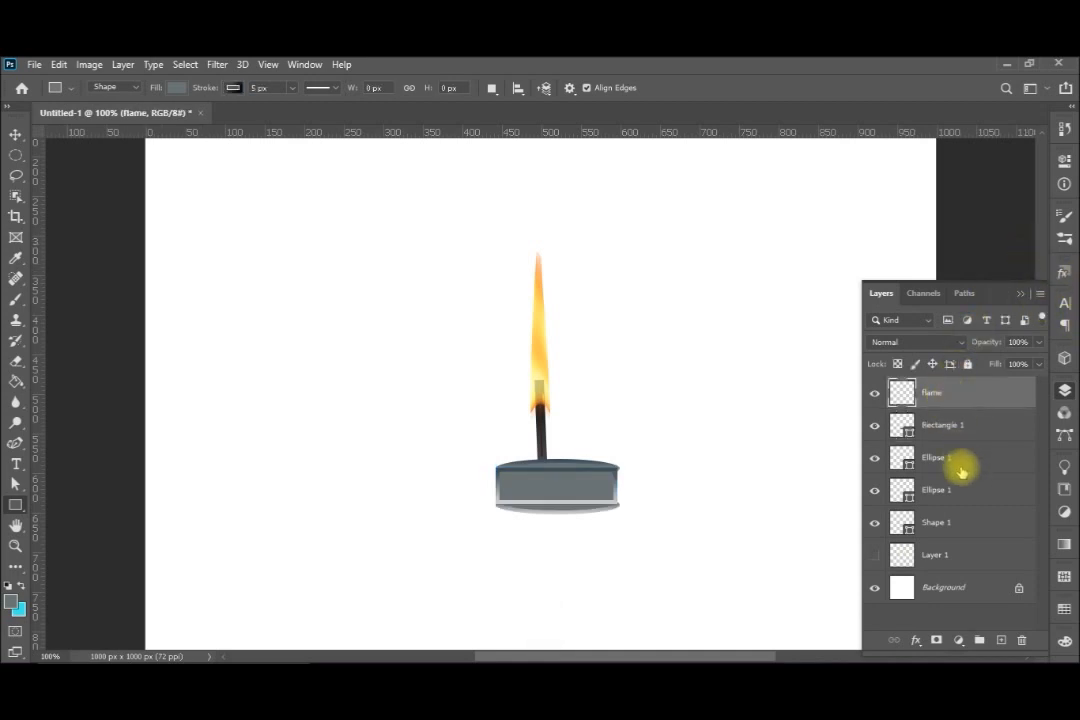
shift+click(944, 523)
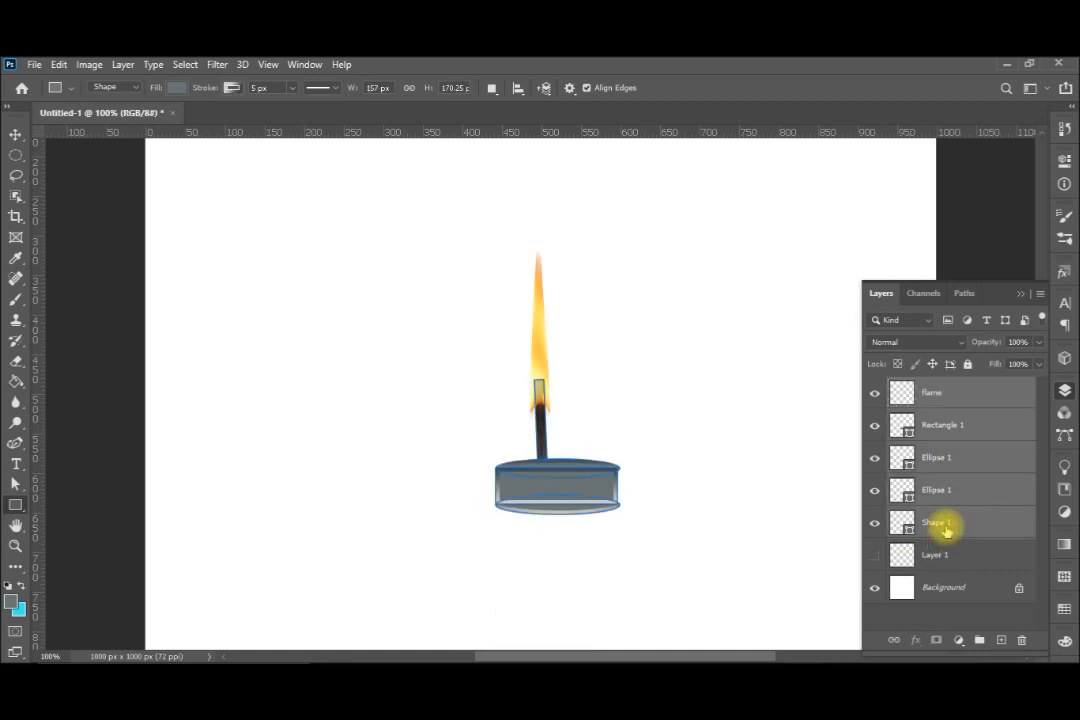
click(516, 91)
click(516, 91)
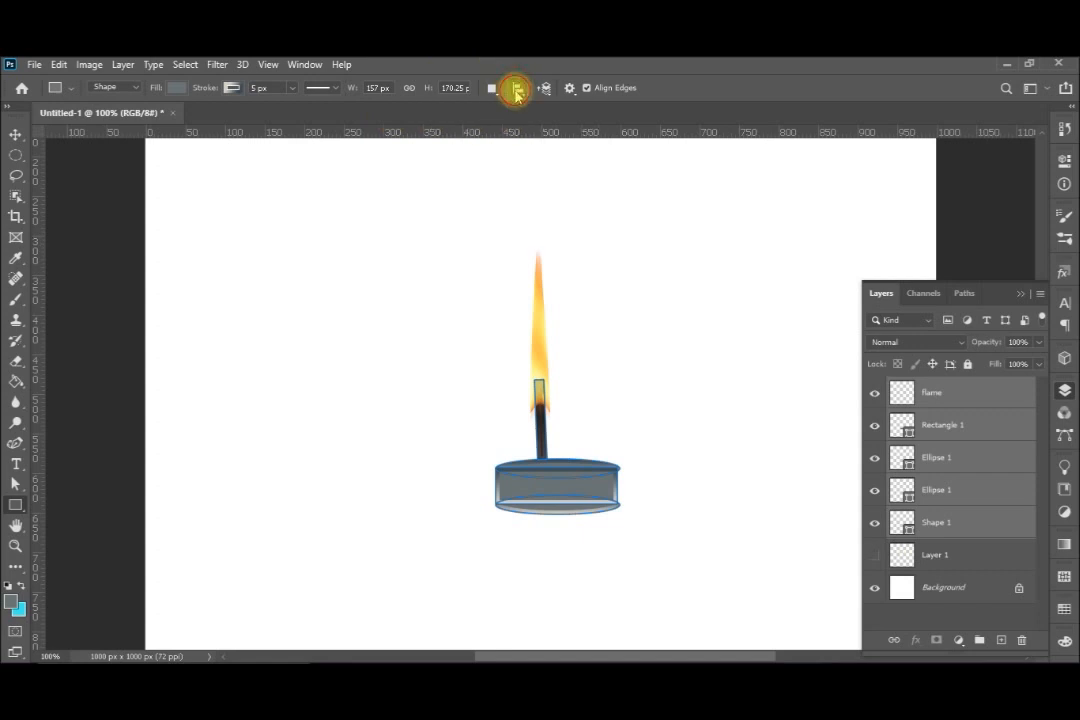
key(v)
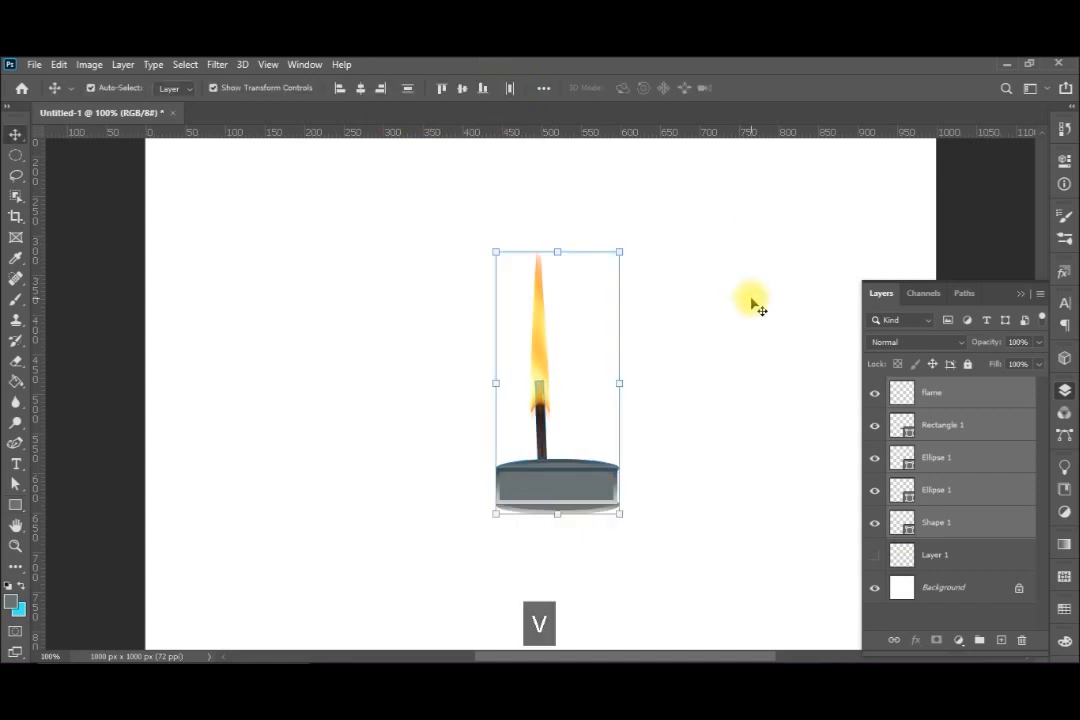
click(362, 90)
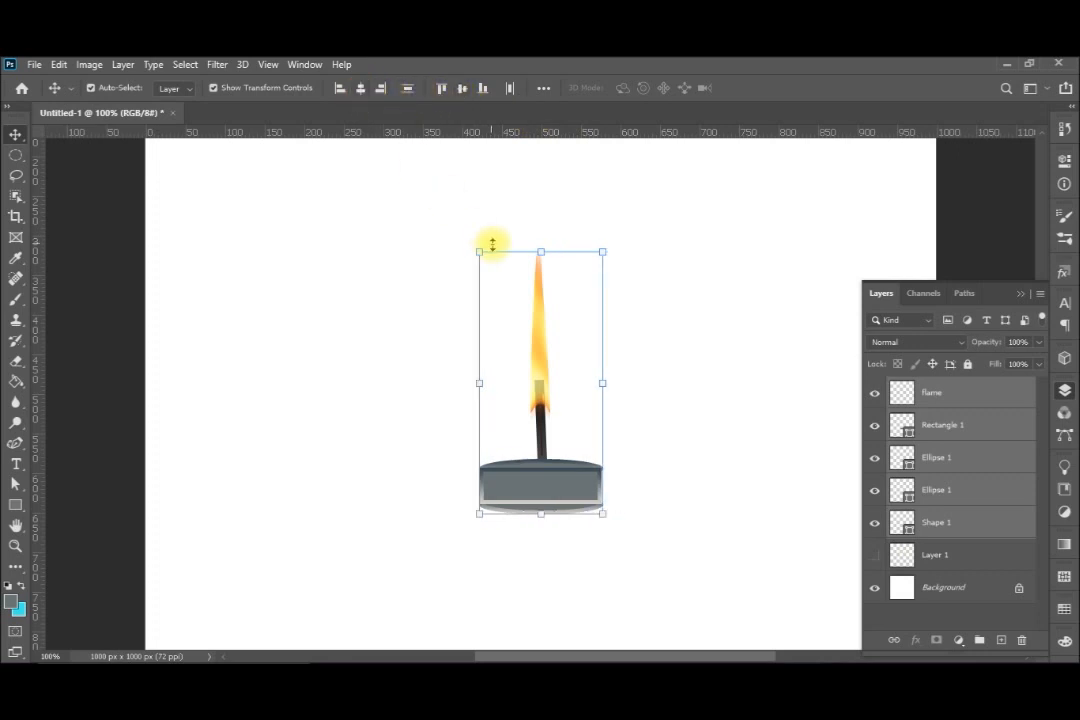
Step: Rename the lower ellipse's layer to Ellipse bottom
click(951, 467)
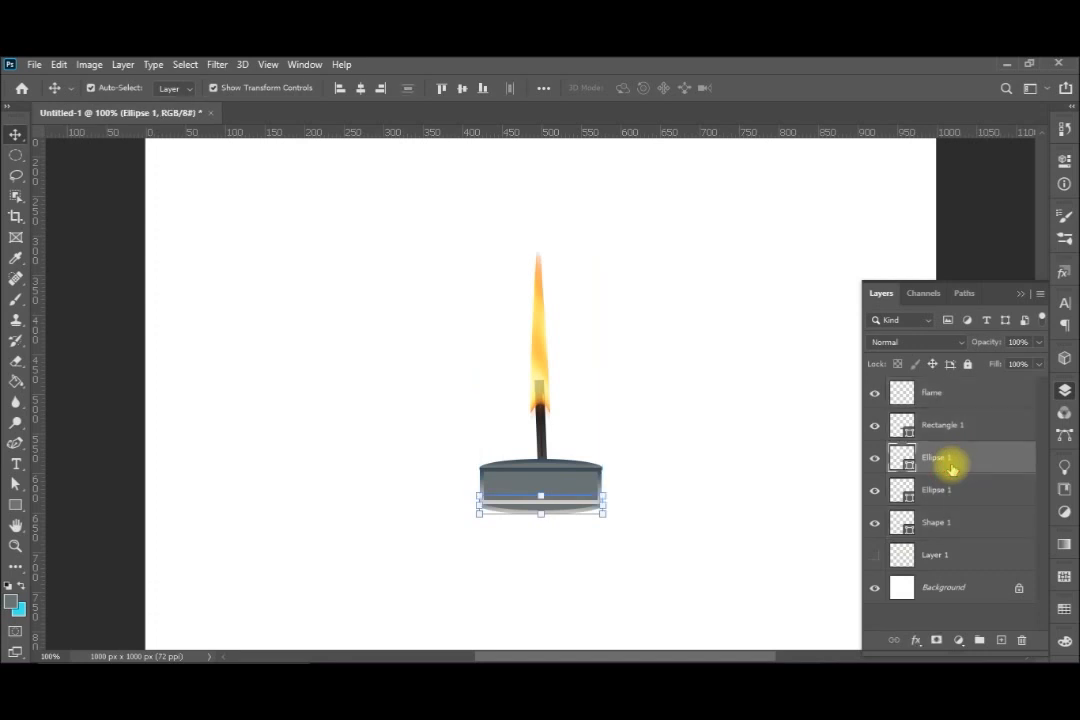
key(F2)
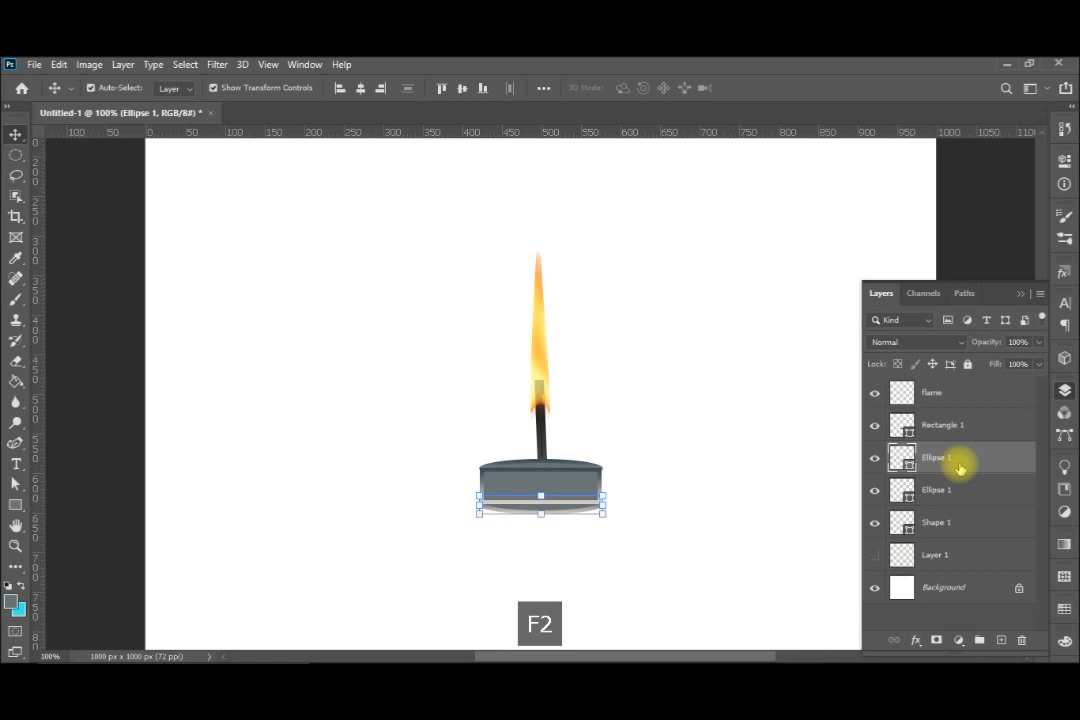
double_click(947, 457)
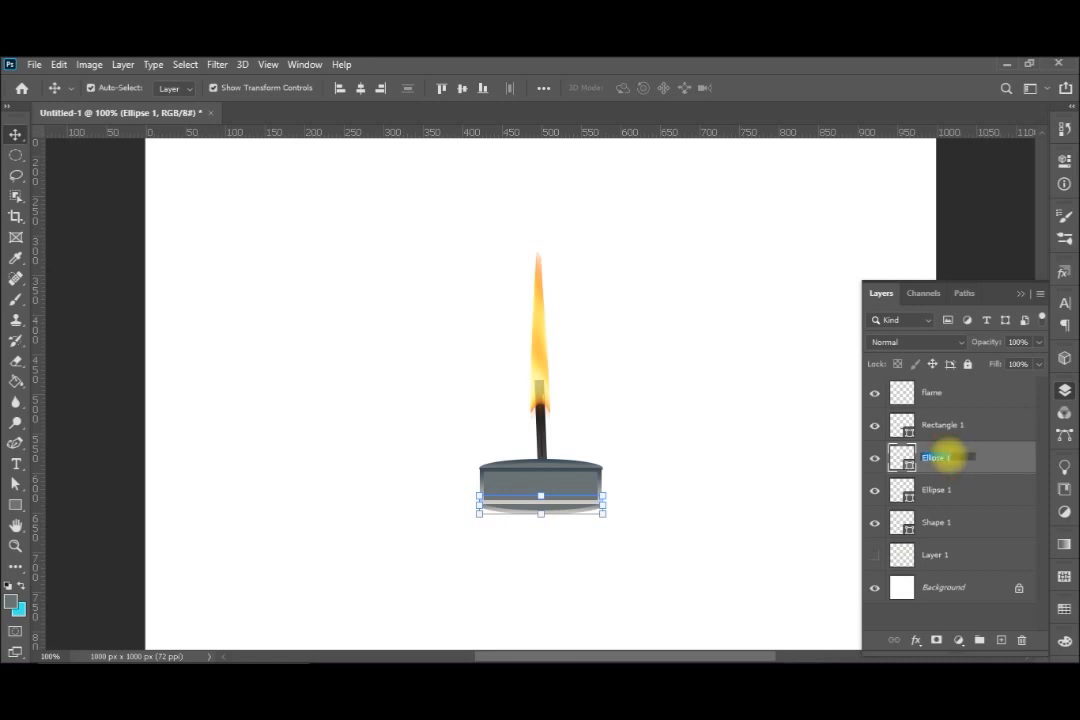
key(BackSpace)
text(b)
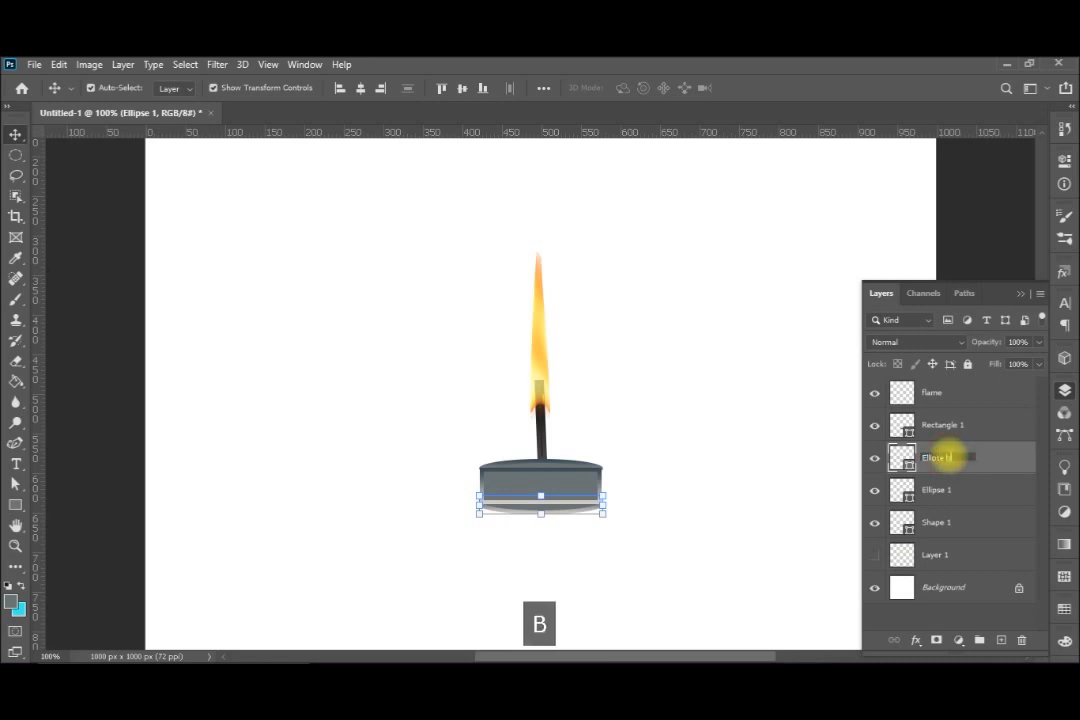
text(ottom)
key(Return)
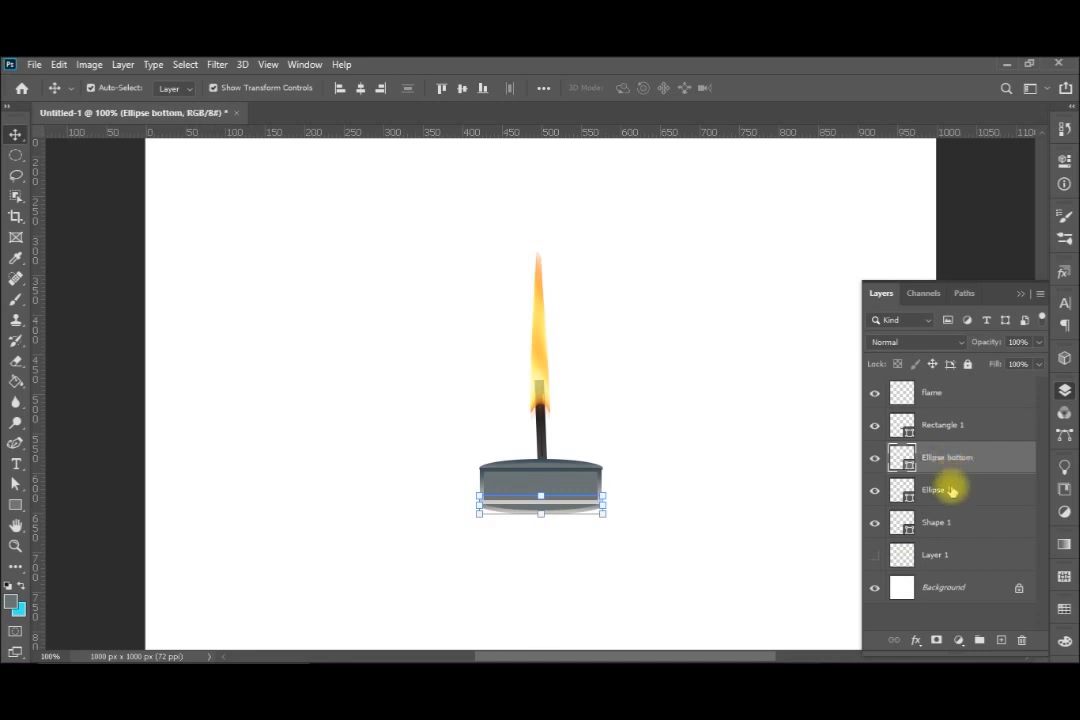
Step: Rename the upper ellipse's layer to Ellipse top and move it above the Rectangle 1 layer
click(951, 491)
double_click(951, 491)
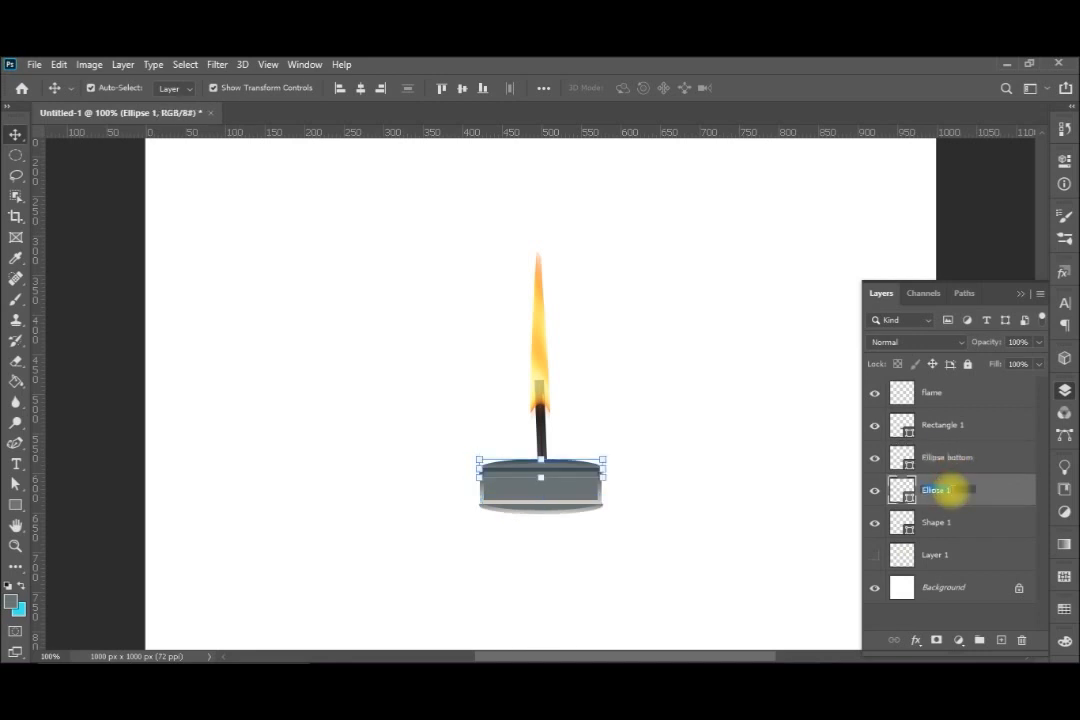
key(Right)
key(BackSpace)
text(to)
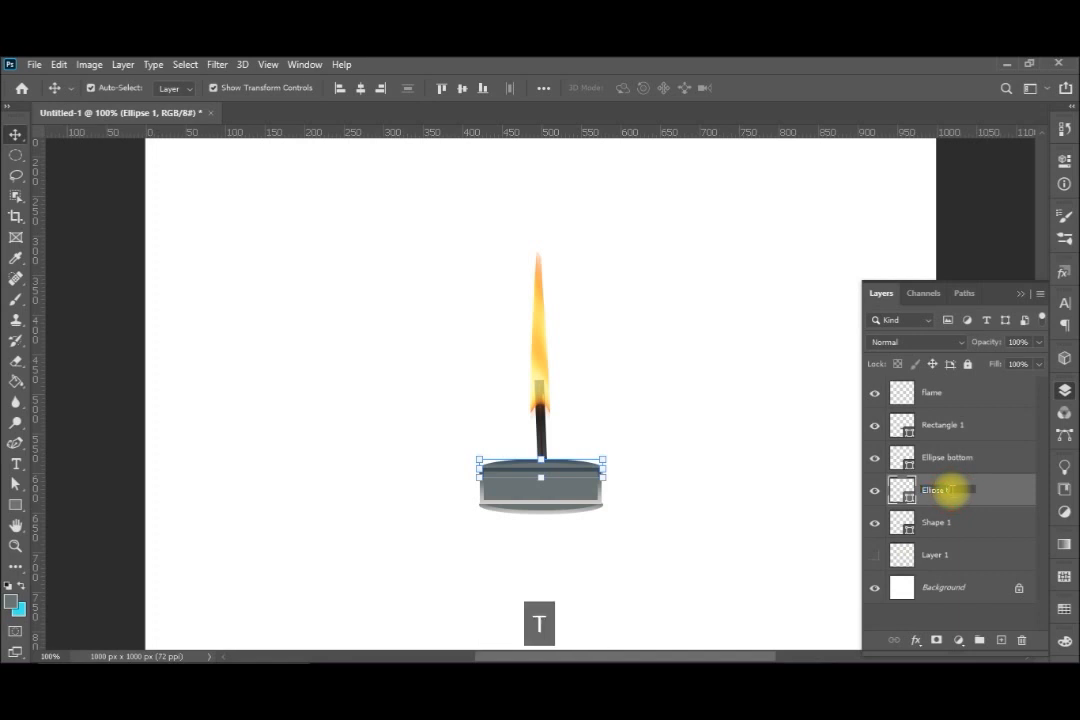
text(p)
key(Return)
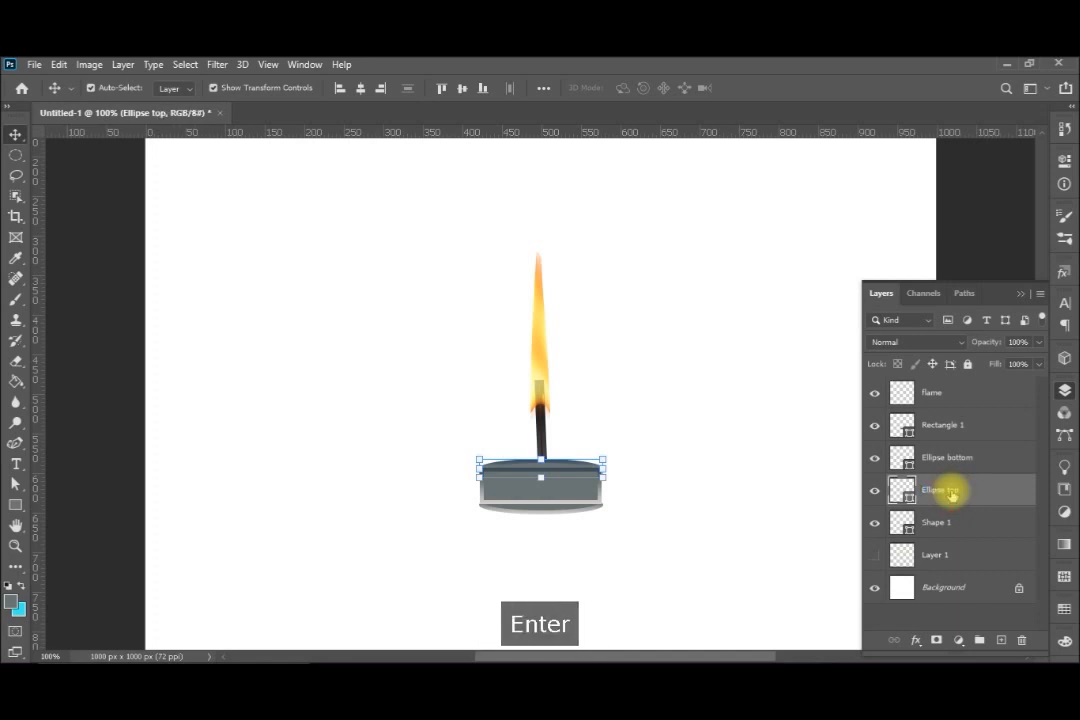
drag(955, 491, 964, 413)
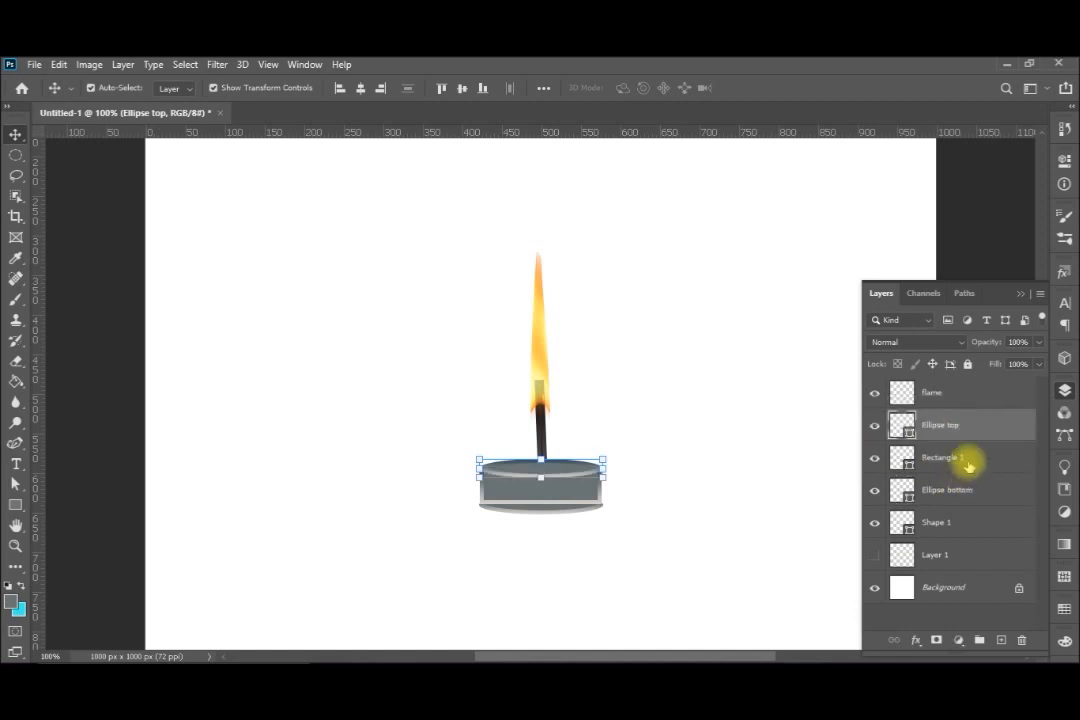
Step: Rasterize the Rectangle 1 layer for use with the Eraser tool
click(966, 459)
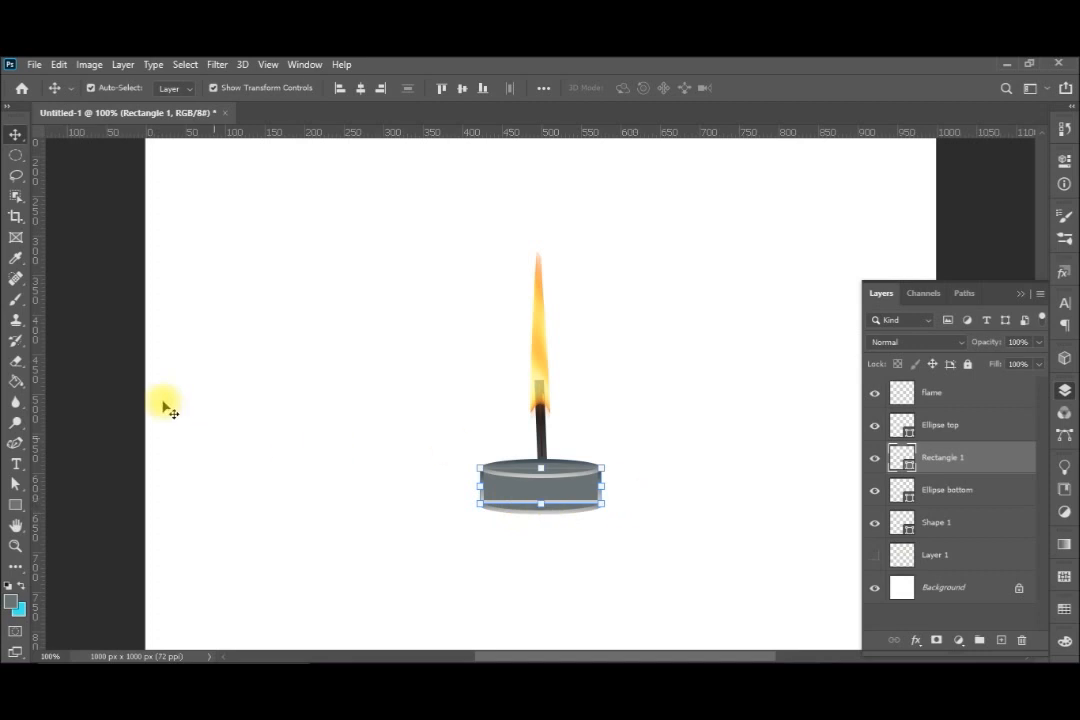
click(17, 362)
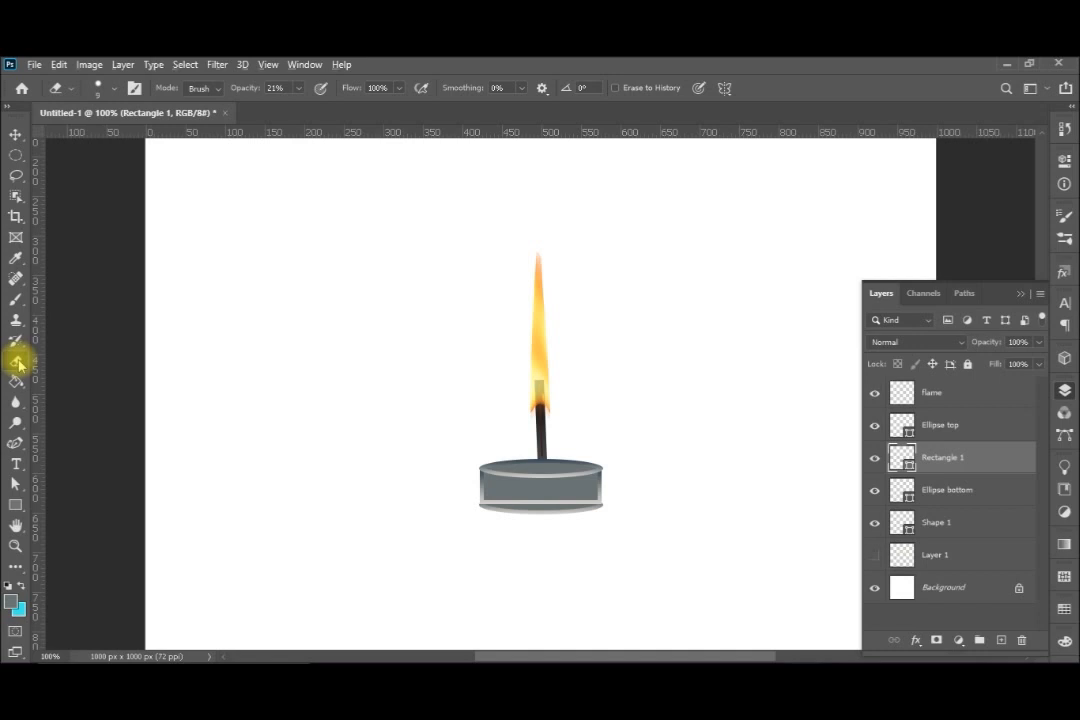
key(alt+l)
key(l)
key(l)
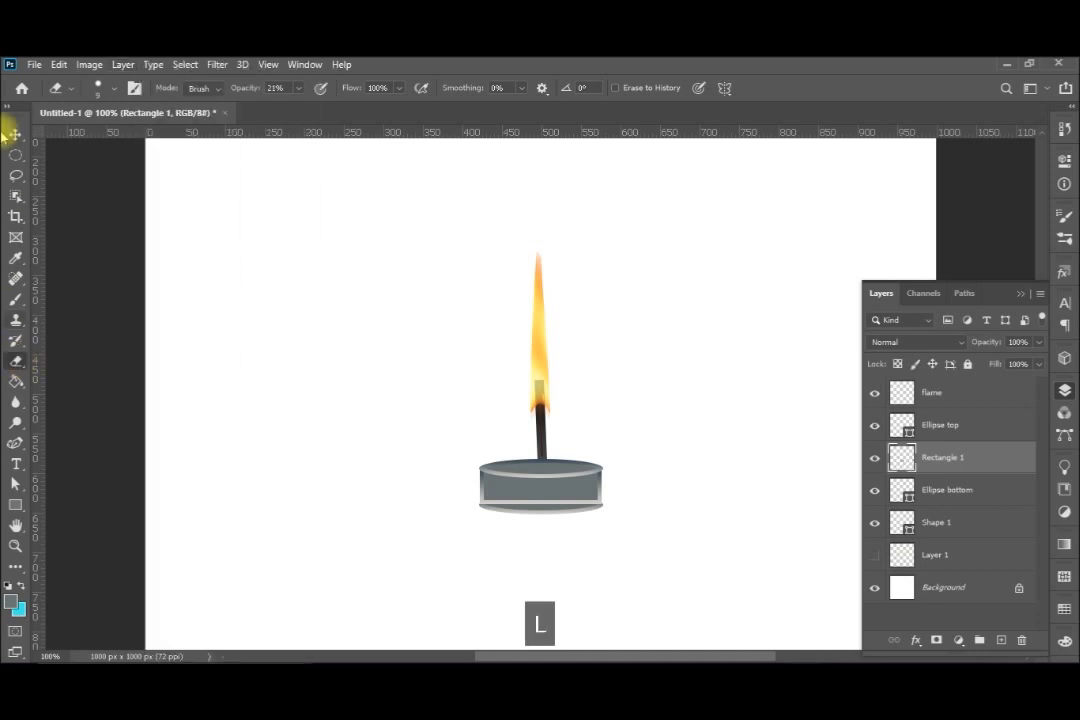
Step: Erase the light stroke along the rectangle's lower edge with the Eraser at 100% opacity
click(304, 88)
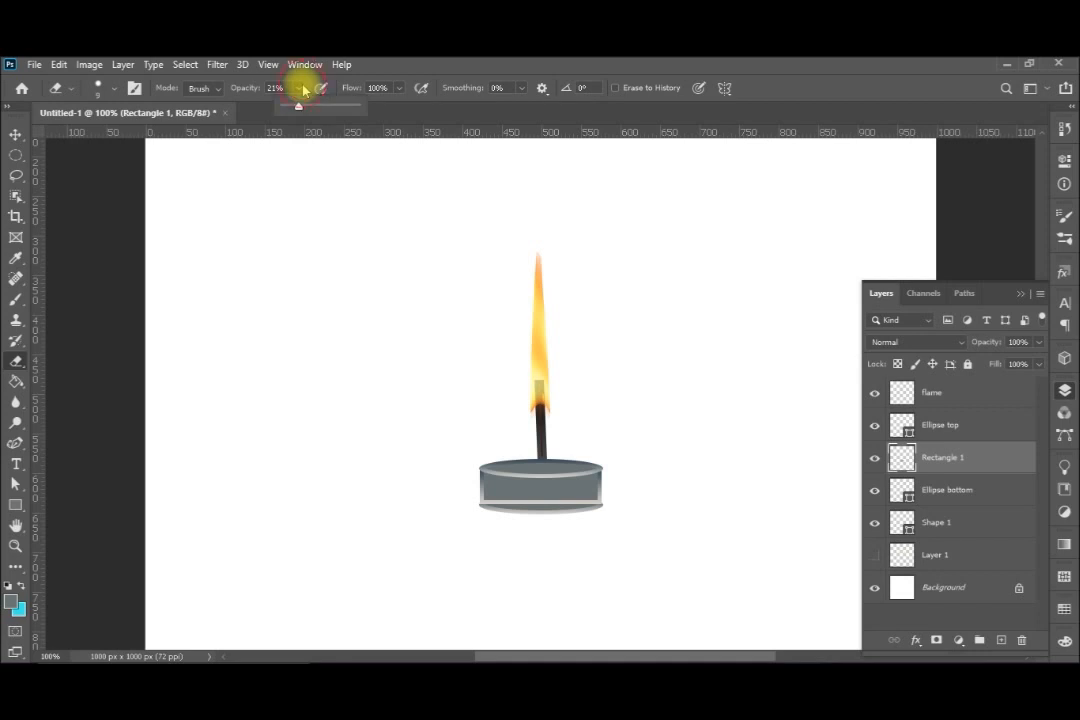
drag(298, 104, 358, 106)
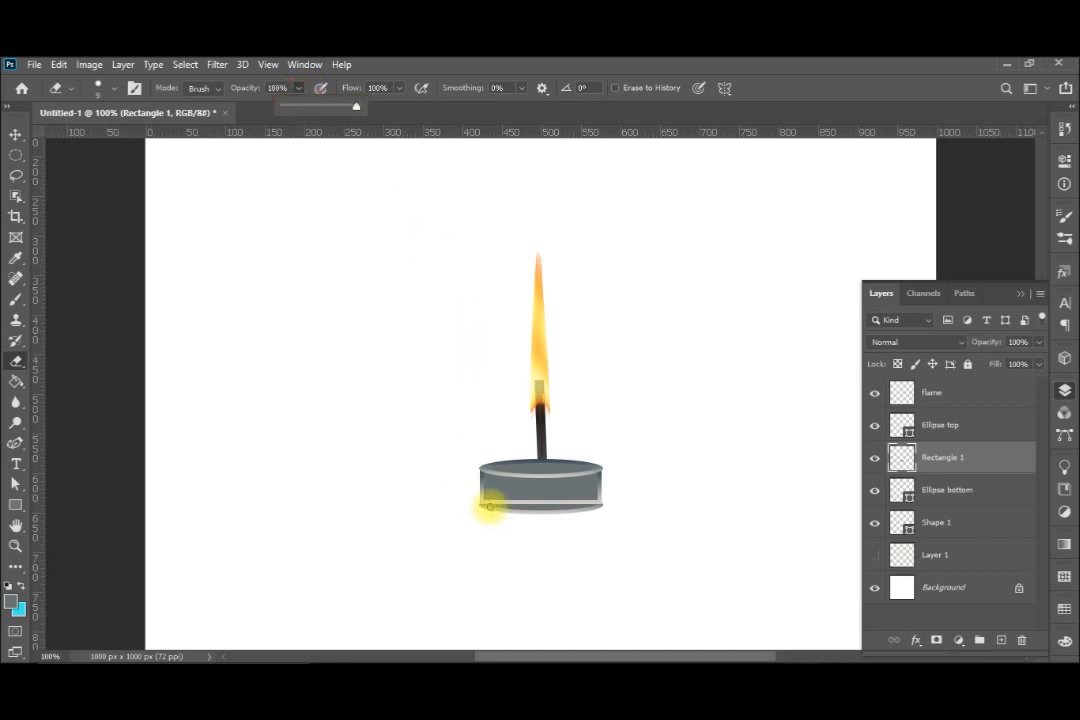
click(486, 500)
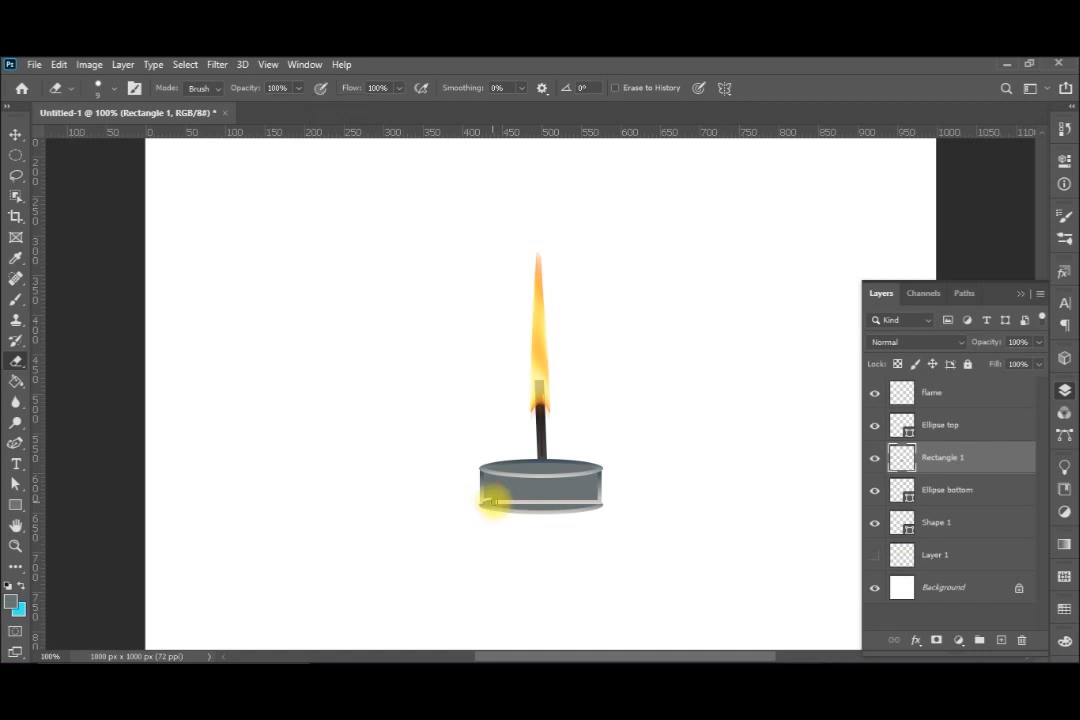
mouse_move(488, 500)
mouse_down()
mouse_move(591, 501)
mouse_move(514, 501)
mouse_move(677, 527)
mouse_move(817, 527)
mouse_up()
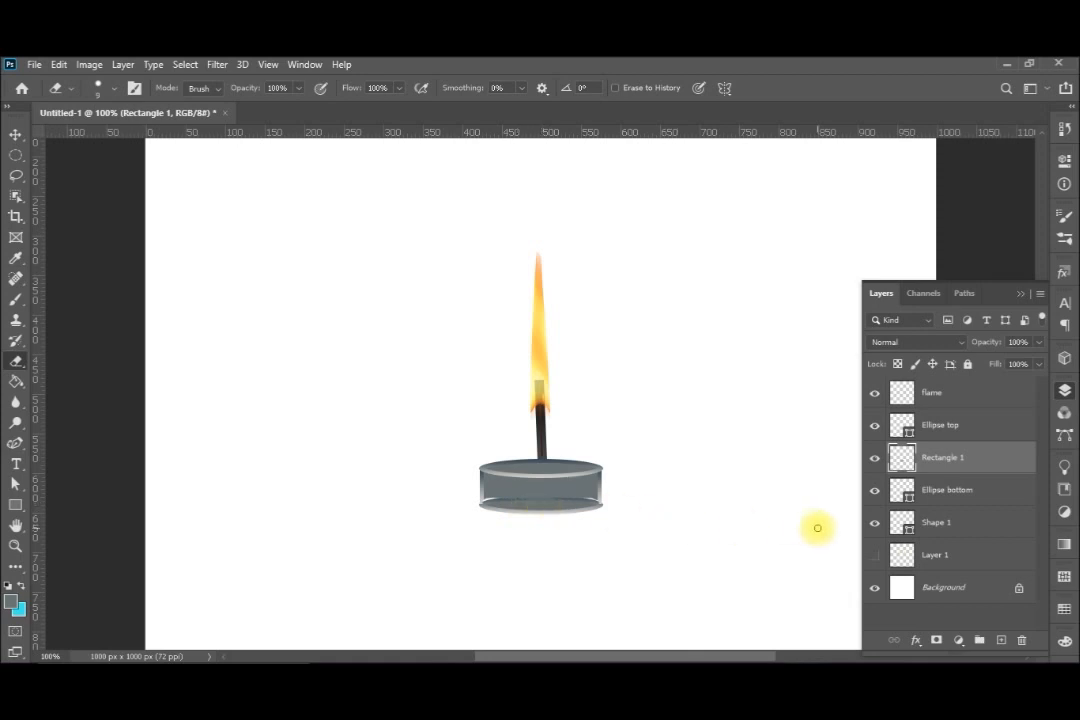
Step: Nudge the Rectangle 1 layer slightly down over the bottom ellipse and deselect it
key(v)
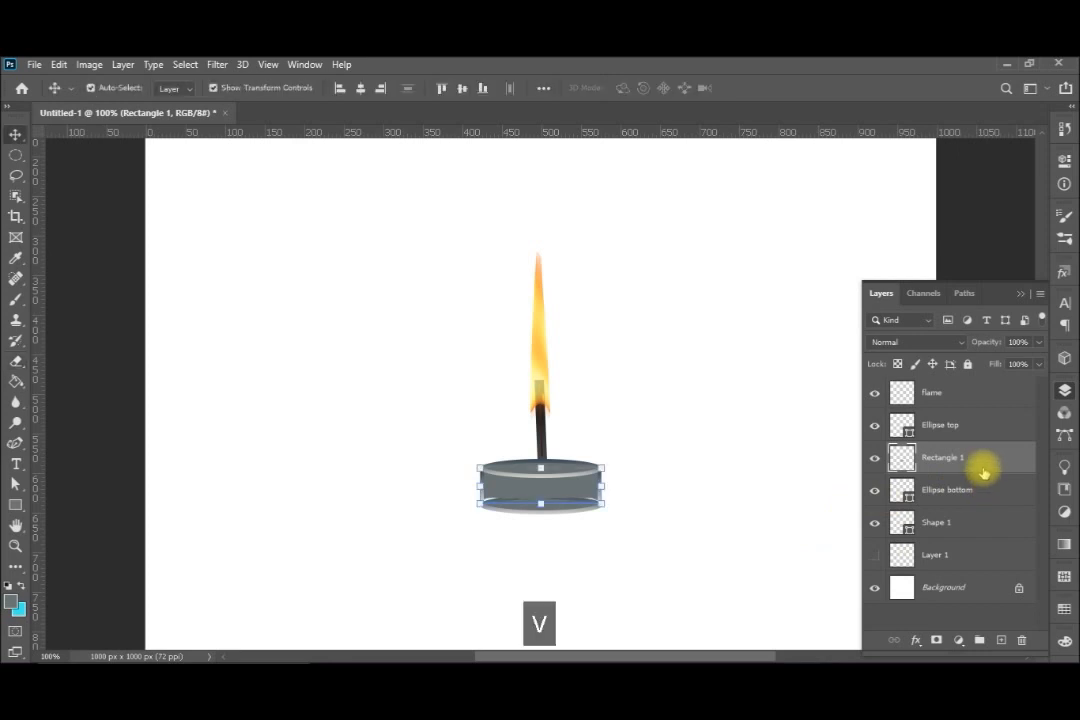
key(Down)
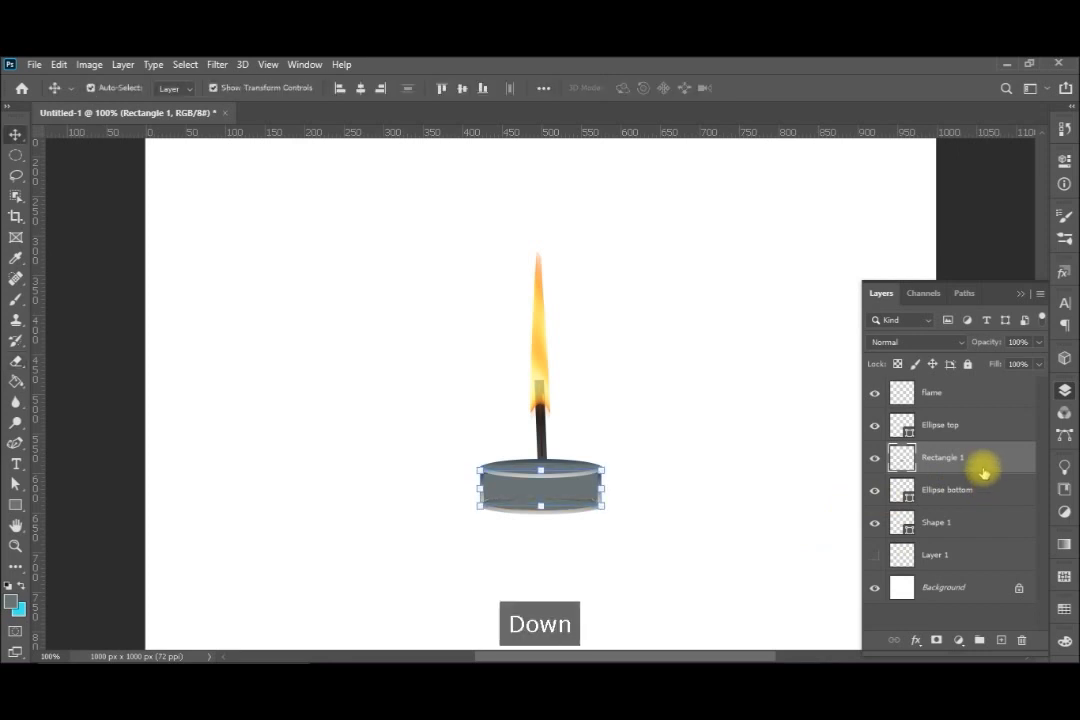
click(765, 450)
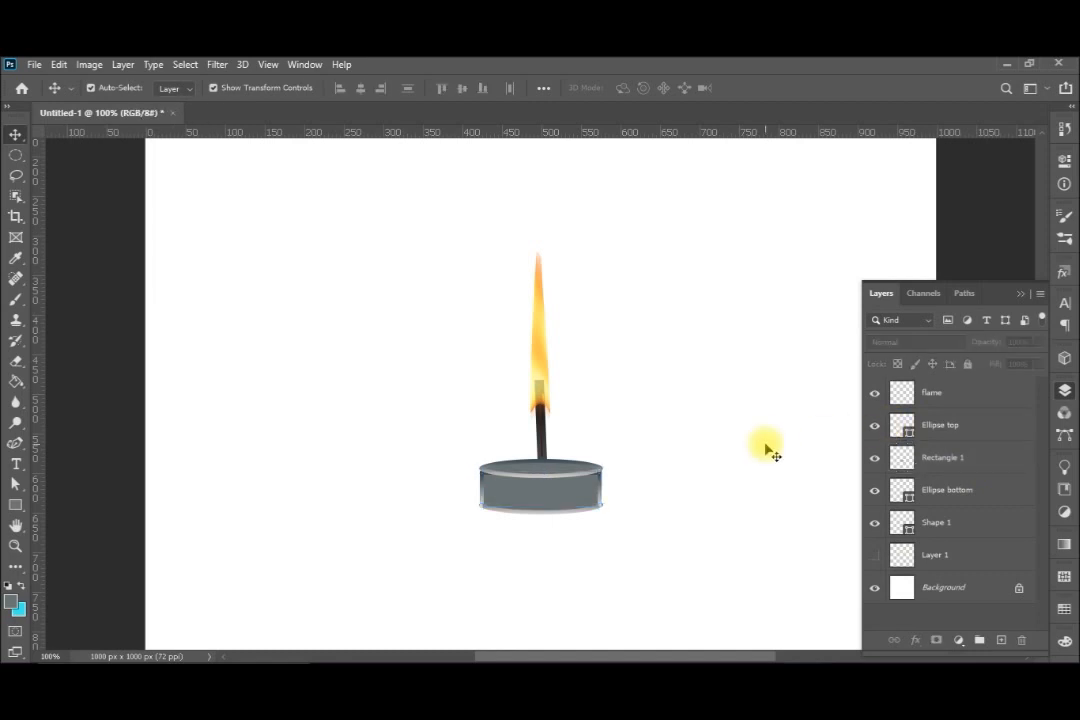
Step: Convert the Ellipse top layer to a smart object and apply an Emboss filter with angle -90, height 18 pixels and amount 66%
click(968, 425)
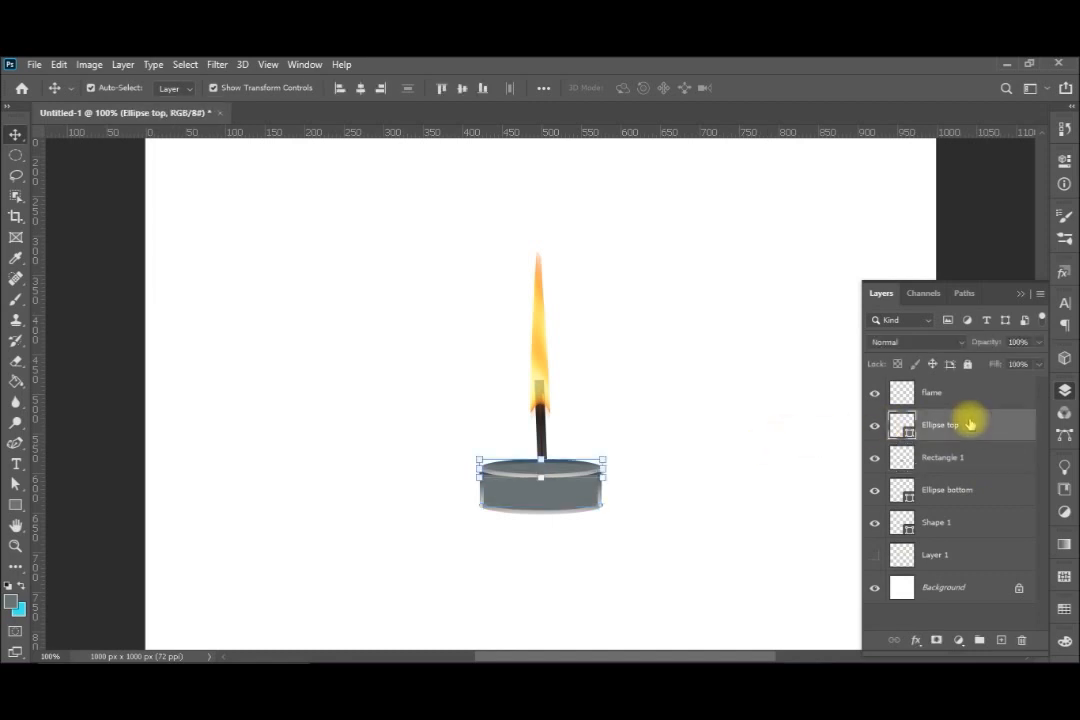
click(216, 65)
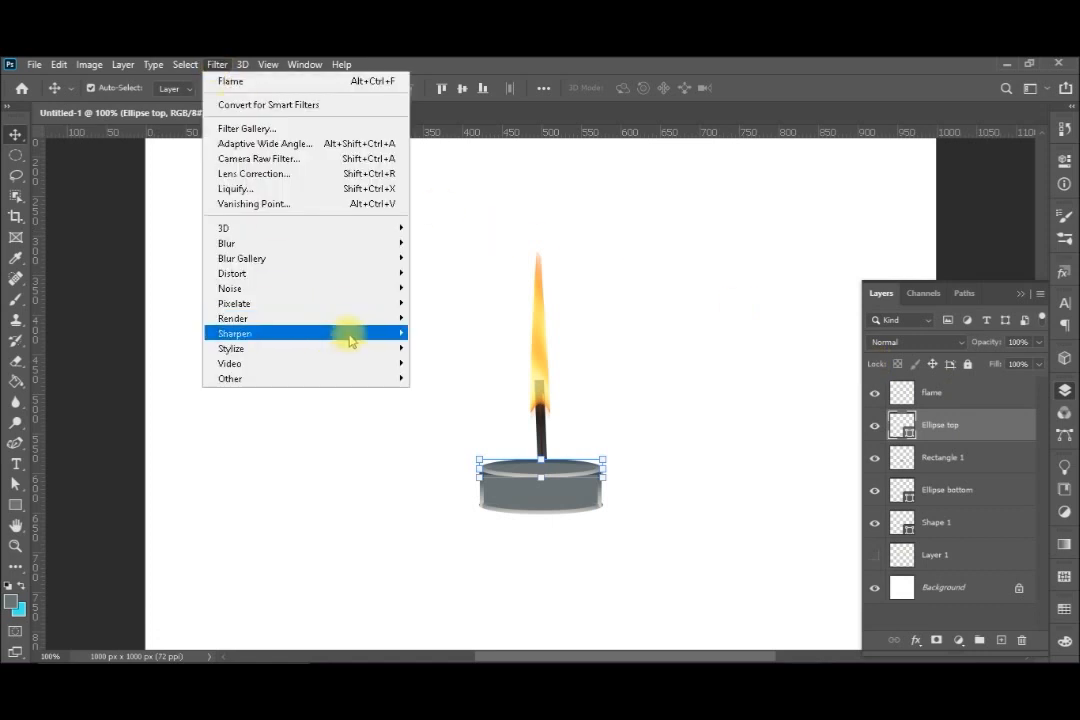
mouse_move(381, 348)
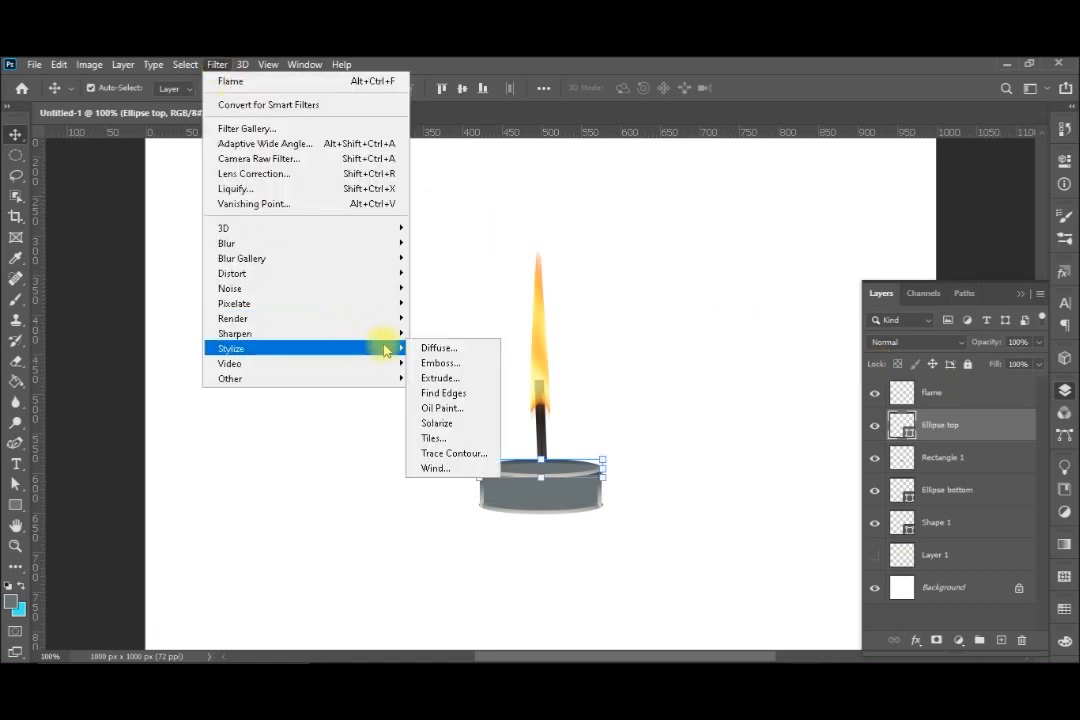
click(432, 364)
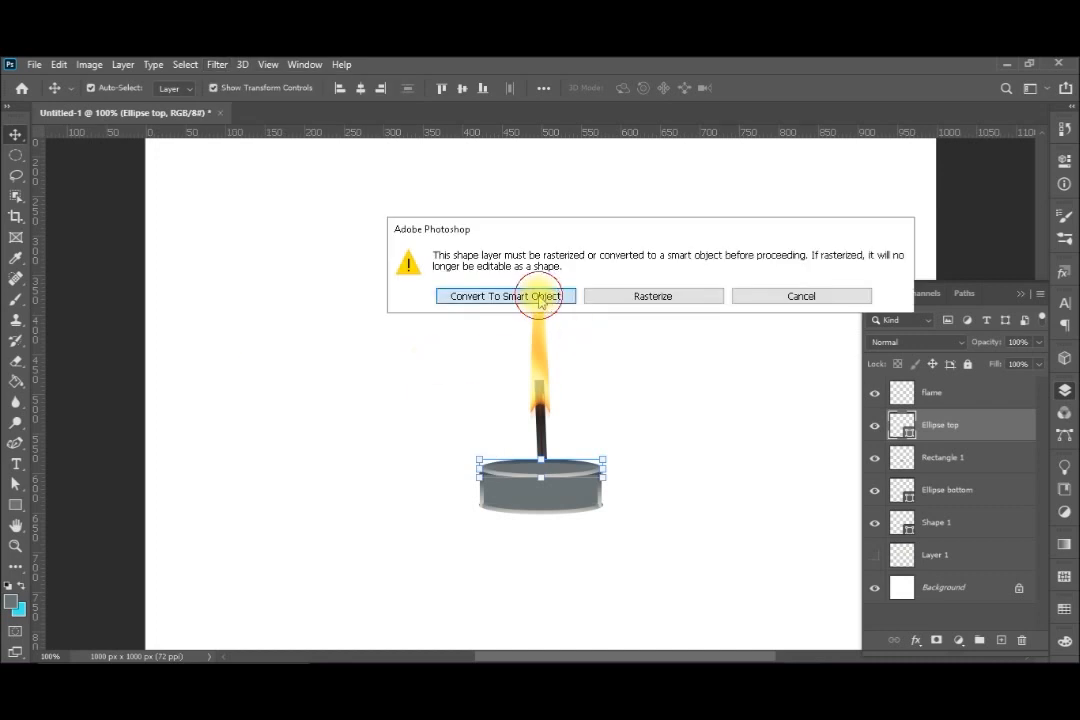
click(540, 297)
drag(560, 143, 735, 101)
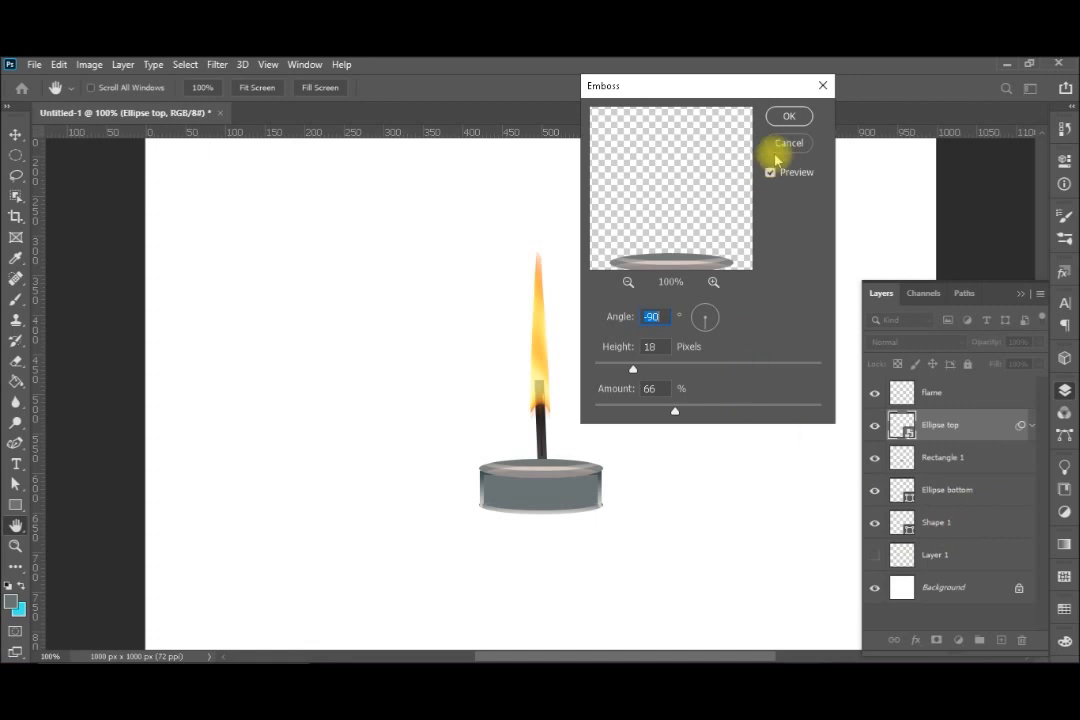
click(787, 118)
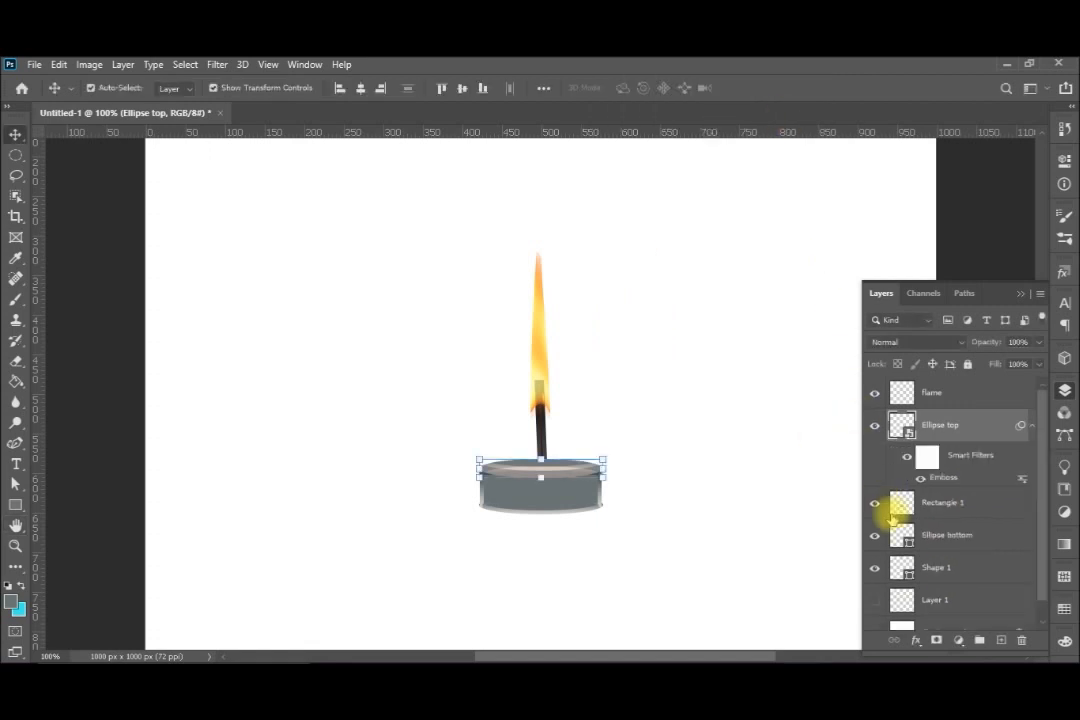
Step: Move the Shape 1 layer above Ellipse top and nudge the wick and flame together down onto the candle's top
drag(926, 568, 935, 422)
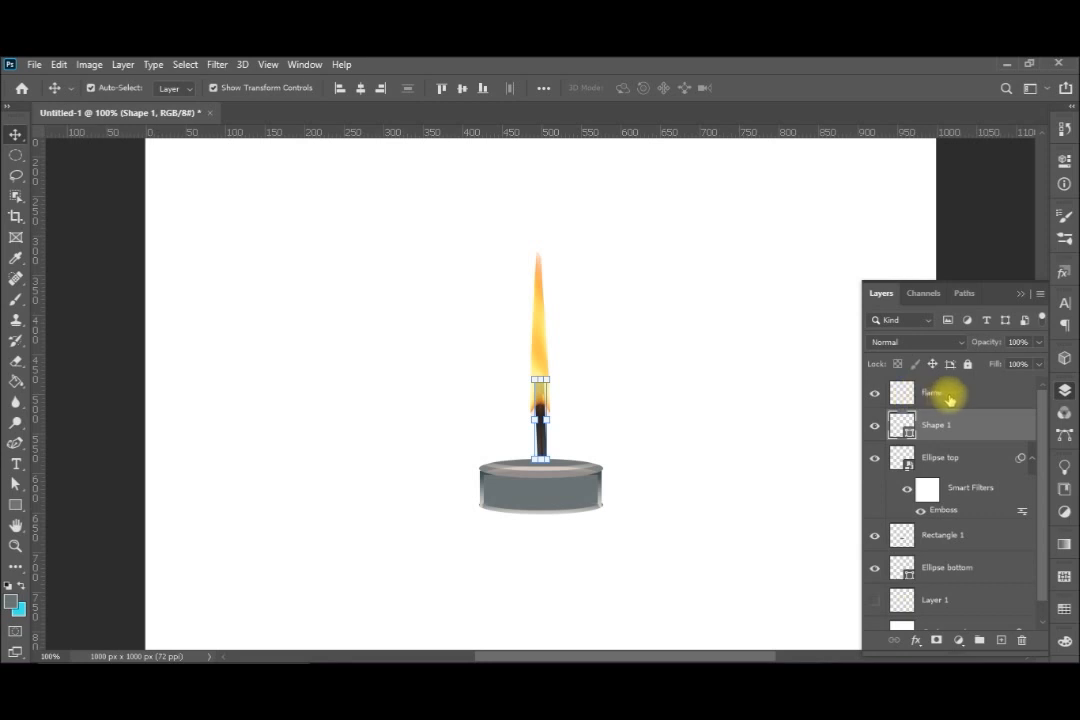
ctrl+click(948, 398)
key(Down)
key(Down)
key(Down)
key(Down)
key(Down)
key(Down)
key(Down)
key(Down)
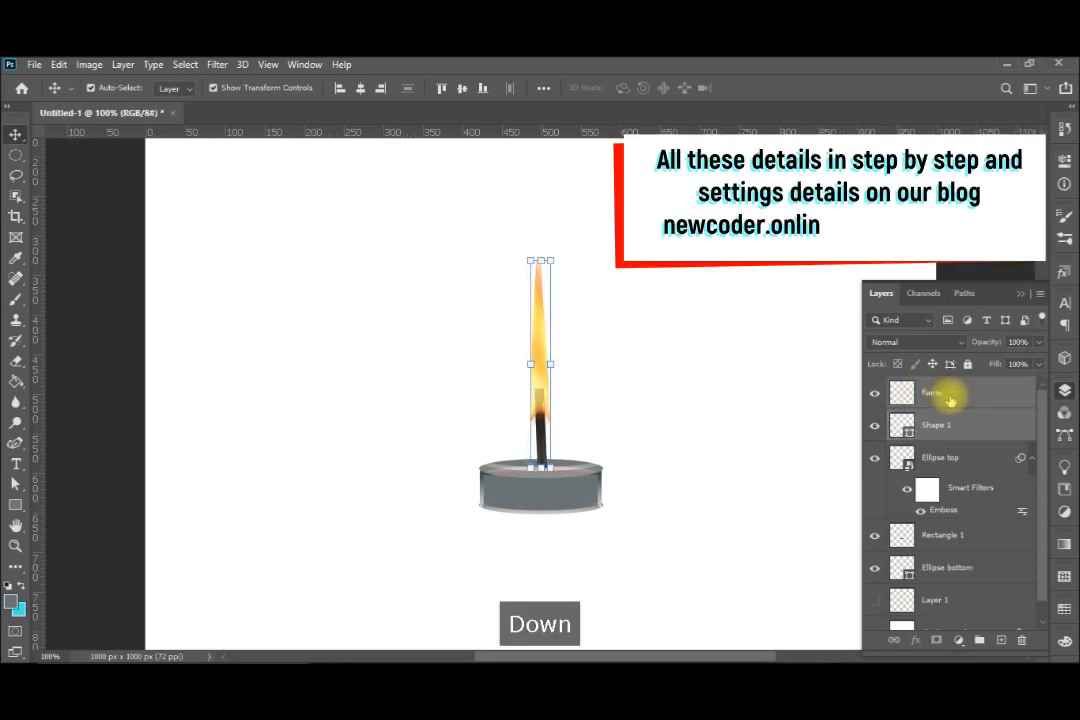
click(774, 407)
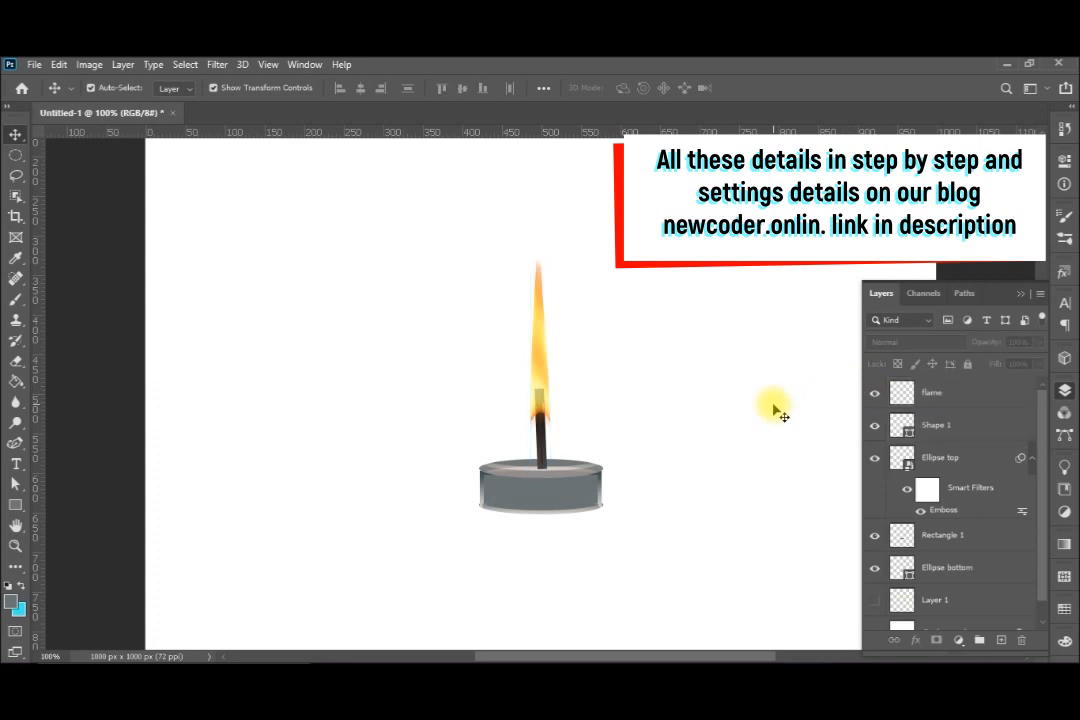